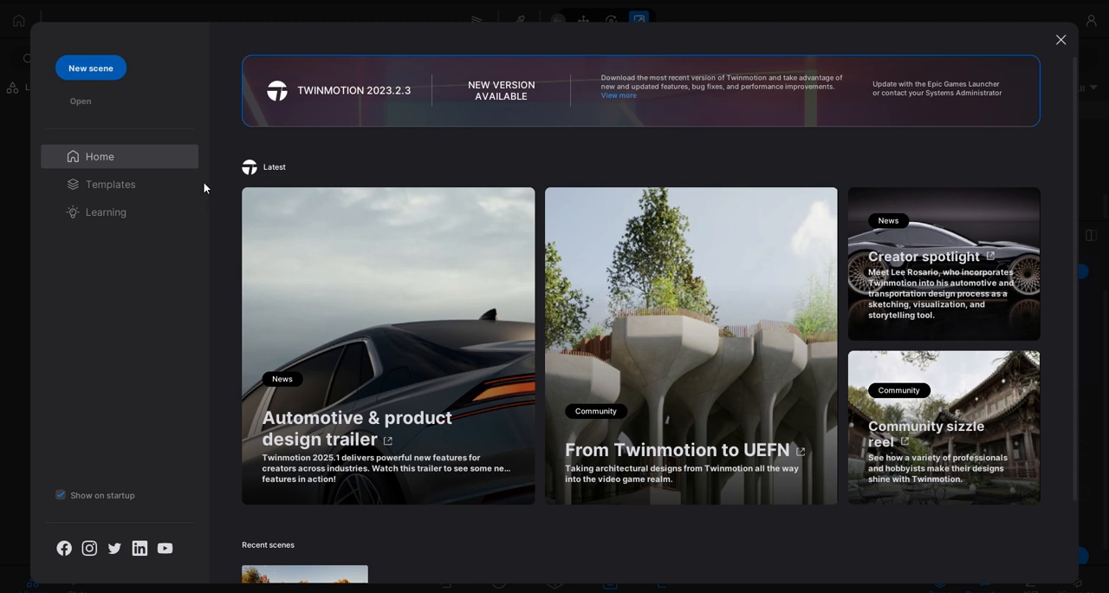
# - Dismiss the welcome screen and look around the park scene, covering the pond, the wooden bridge and the lamppost by the water
pyautogui.click(1061, 41)
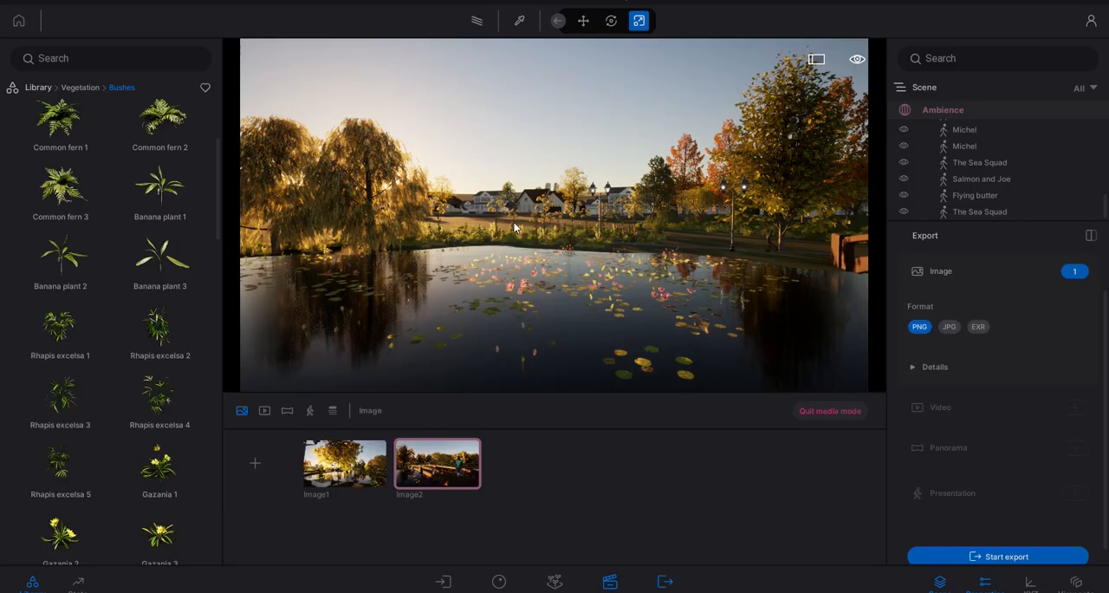
pyautogui.moveTo(514, 223)
pyautogui.keyDown('shift'); pyautogui.mouseDown(button='middle')
pyautogui.moveTo(611, 210)
pyautogui.moveTo(532, 218)
pyautogui.mouseUp(button='middle'); pyautogui.keyUp('shift')
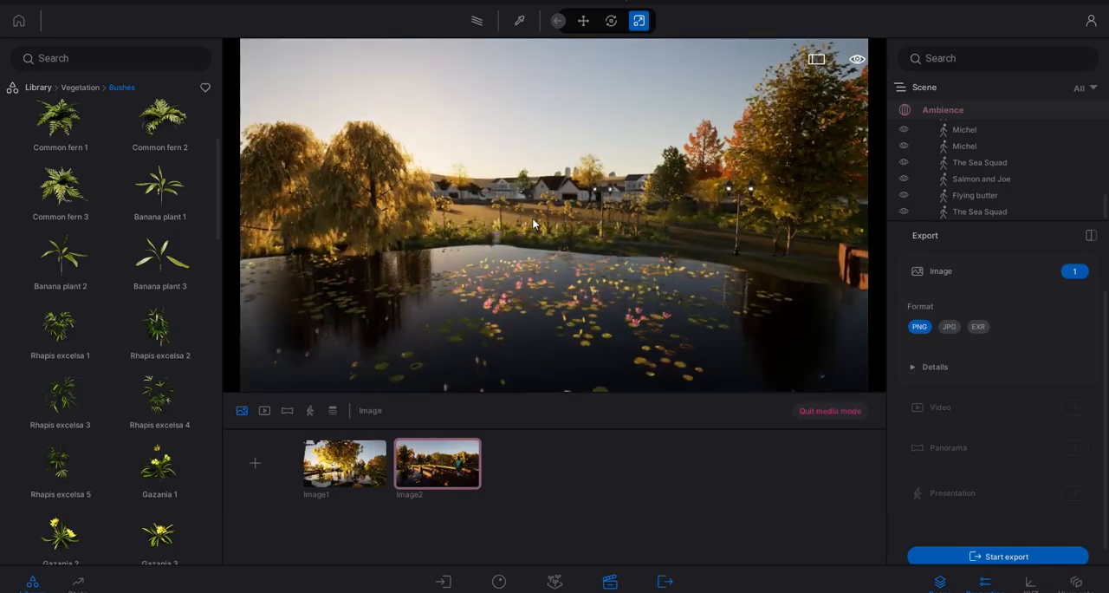
pyautogui.scroll(-8, 532, 218)
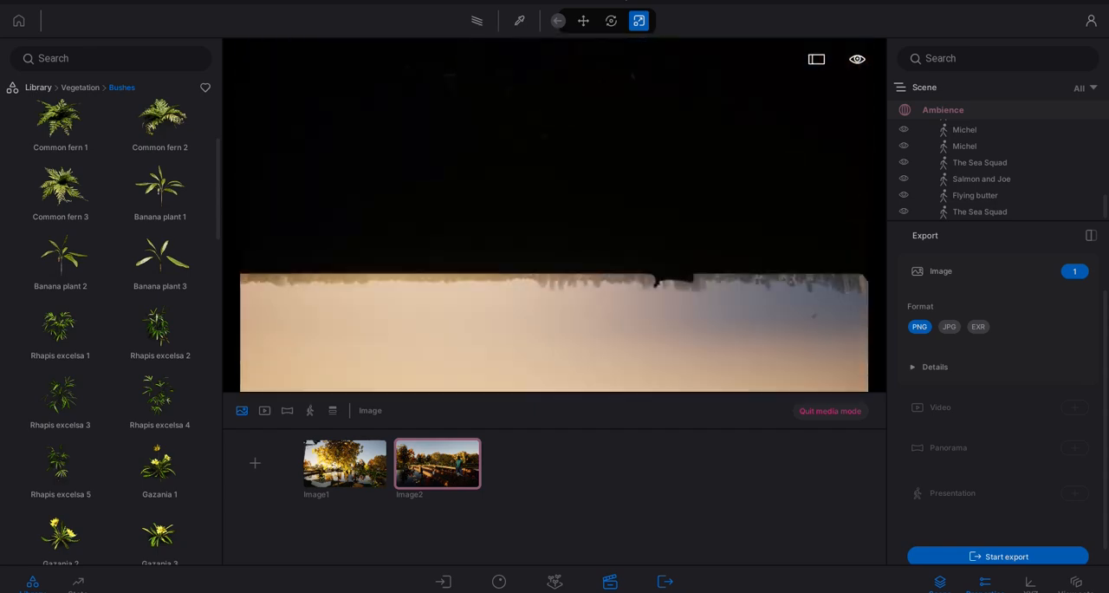
pyautogui.moveTo(617, 227)
pyautogui.keyDown('shift'); pyautogui.mouseDown(button='middle')
pyautogui.moveTo(628, 238)
pyautogui.moveTo(596, 234)
pyautogui.moveTo(719, 232)
pyautogui.moveTo(554, 229)
pyautogui.moveTo(606, 230)
pyautogui.mouseUp(button='middle'); pyautogui.keyUp('shift')
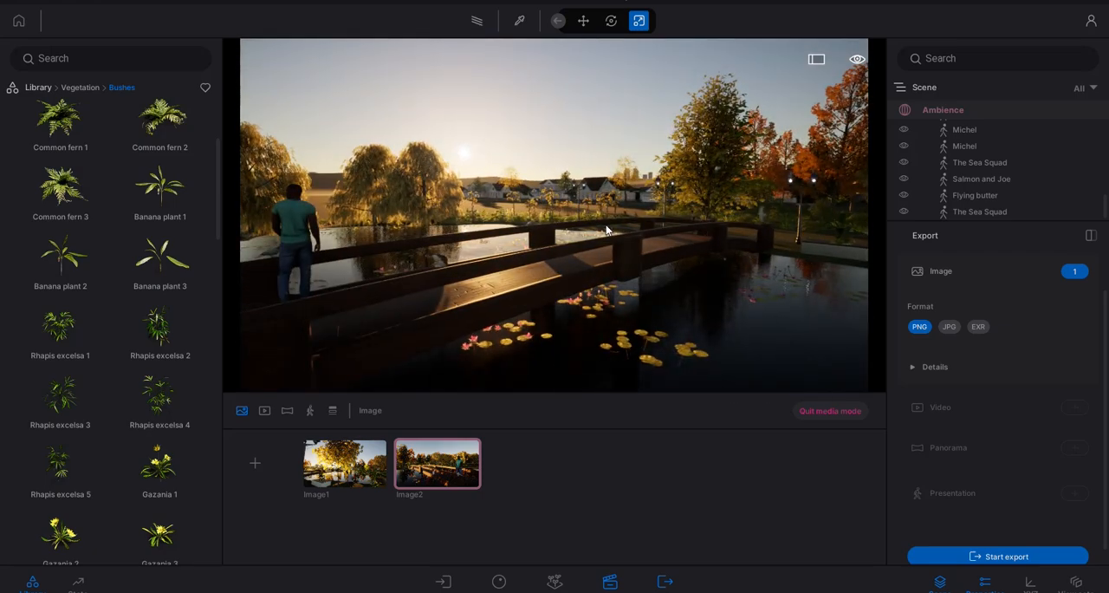
pyautogui.scroll(-10, 606, 230)
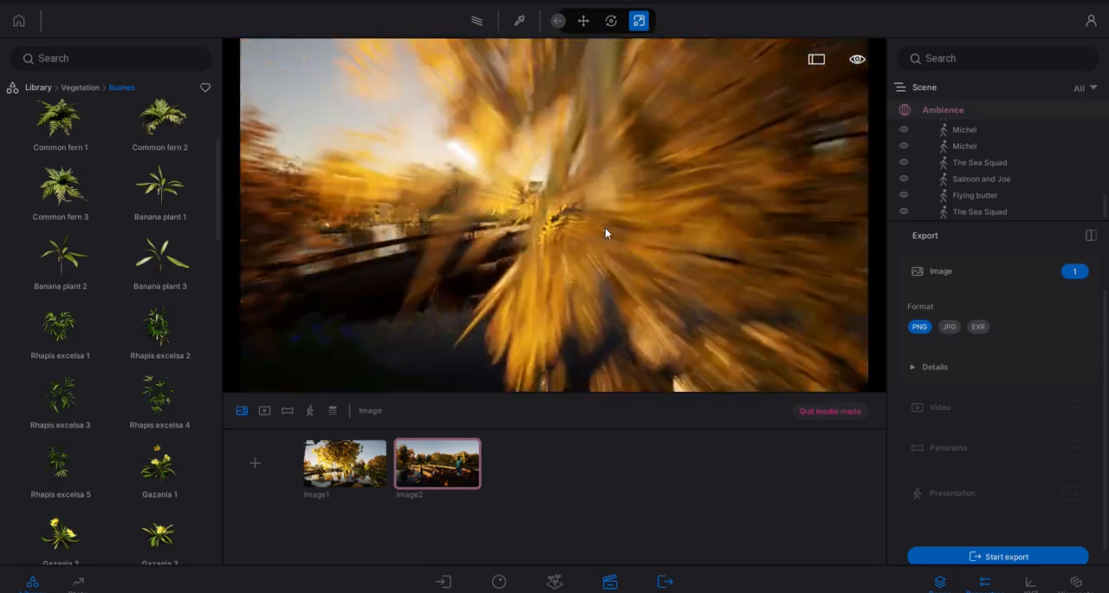
pyautogui.scroll(-5, 606, 231)
pyautogui.moveTo(600, 231)
pyautogui.keyDown('shift'); pyautogui.mouseDown(button='middle')
pyautogui.moveTo(633, 208)
pyautogui.moveTo(617, 229)
pyautogui.mouseUp(button='middle'); pyautogui.keyUp('shift')
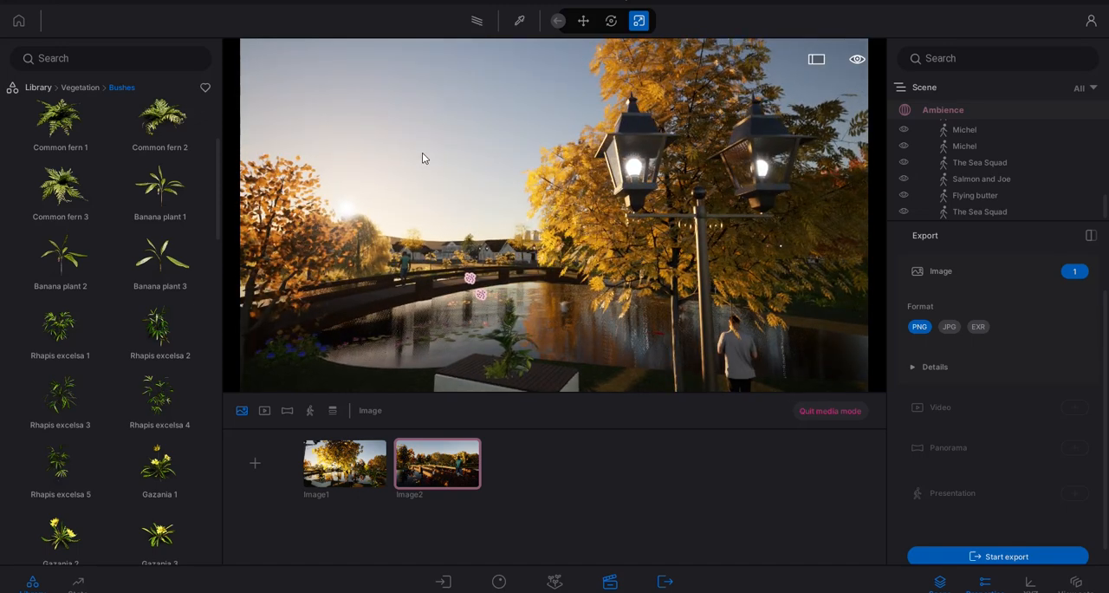
# - Examine the material categories in the asset library, including the Water and Videos collections
pyautogui.click(37, 87)
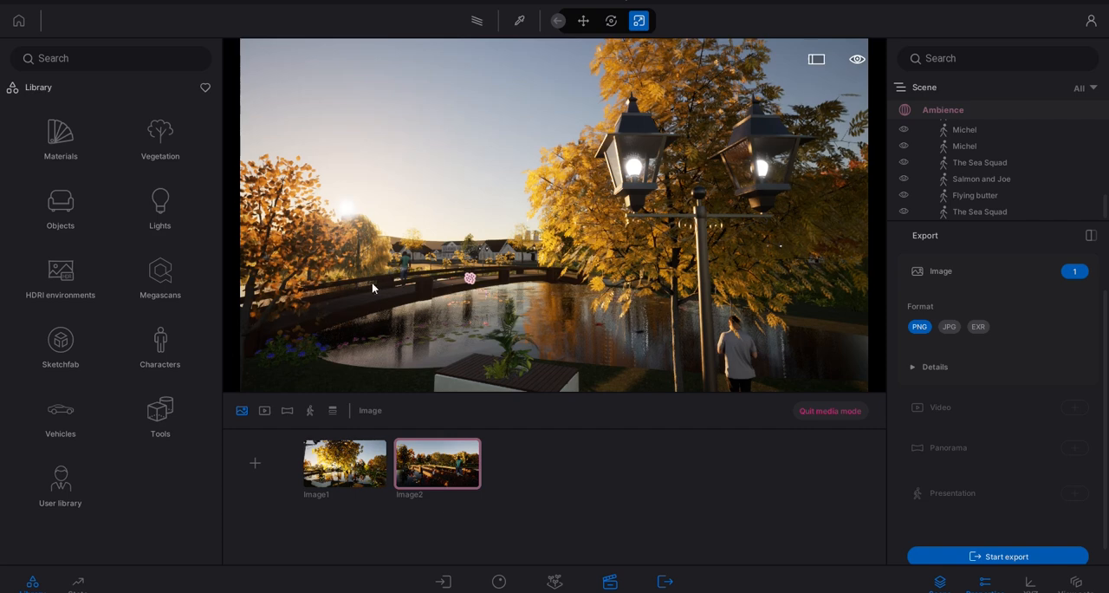
pyautogui.click(49, 151)
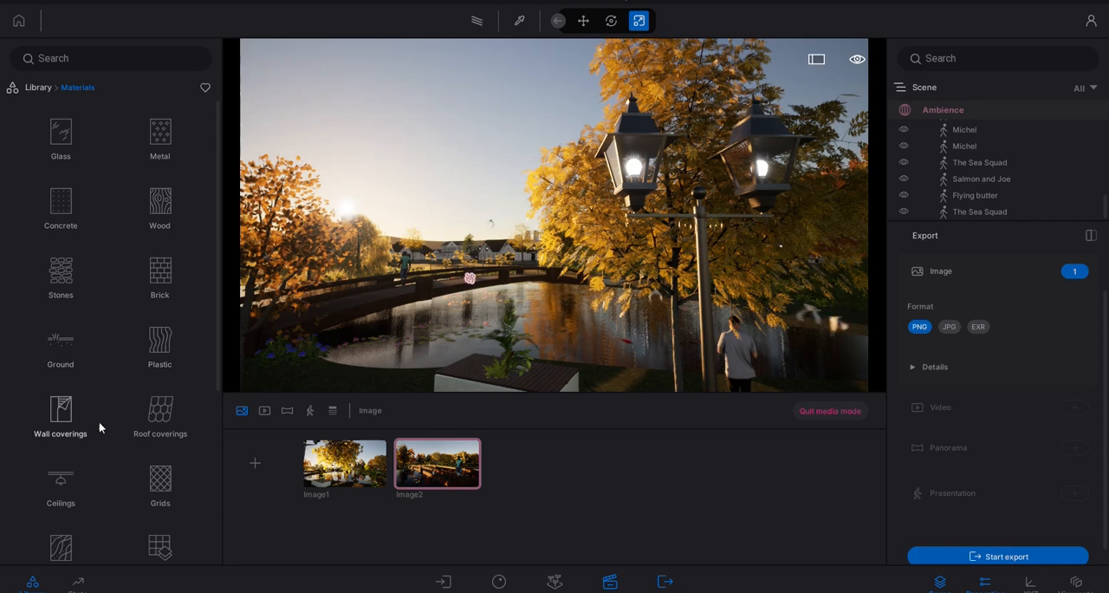
pyautogui.scroll(-5, 147, 429)
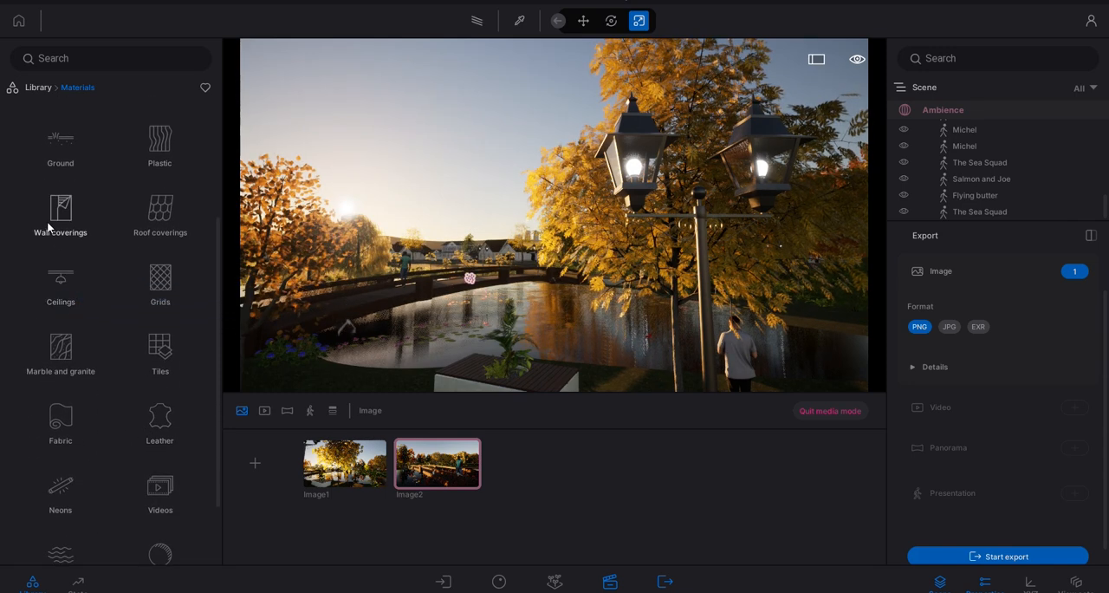
pyautogui.scroll(-2, 149, 358)
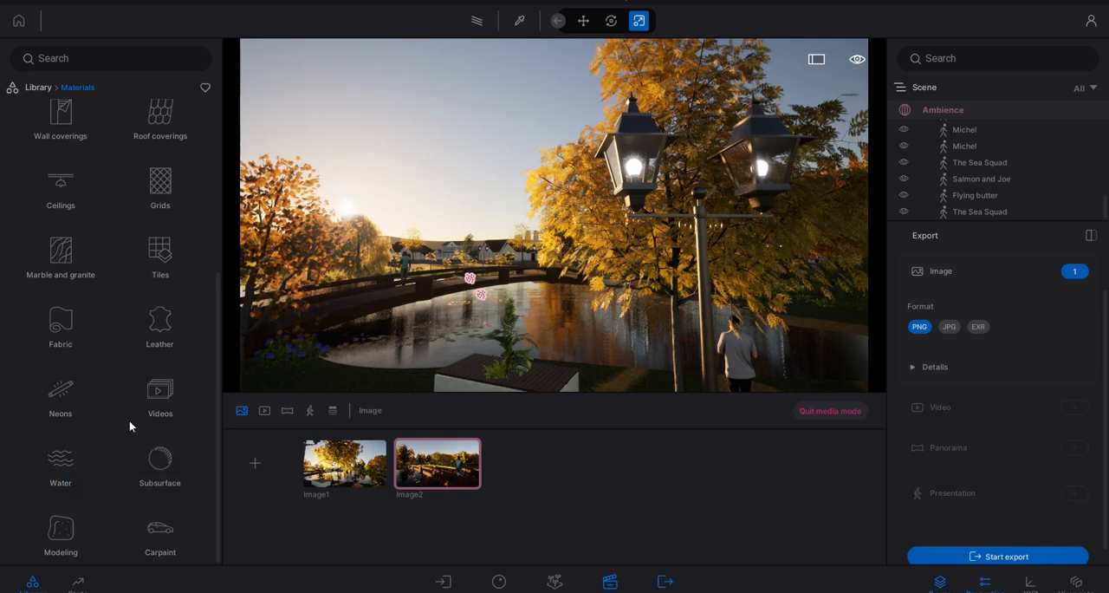
pyautogui.click(60, 464)
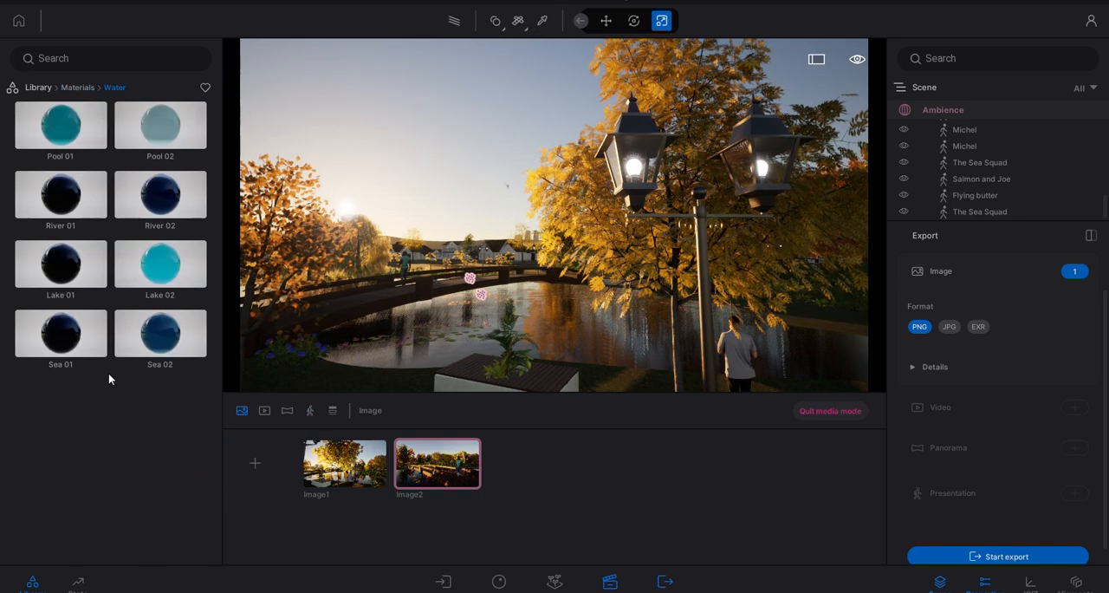
pyautogui.click(77, 87)
pyautogui.scroll(-3, 165, 485)
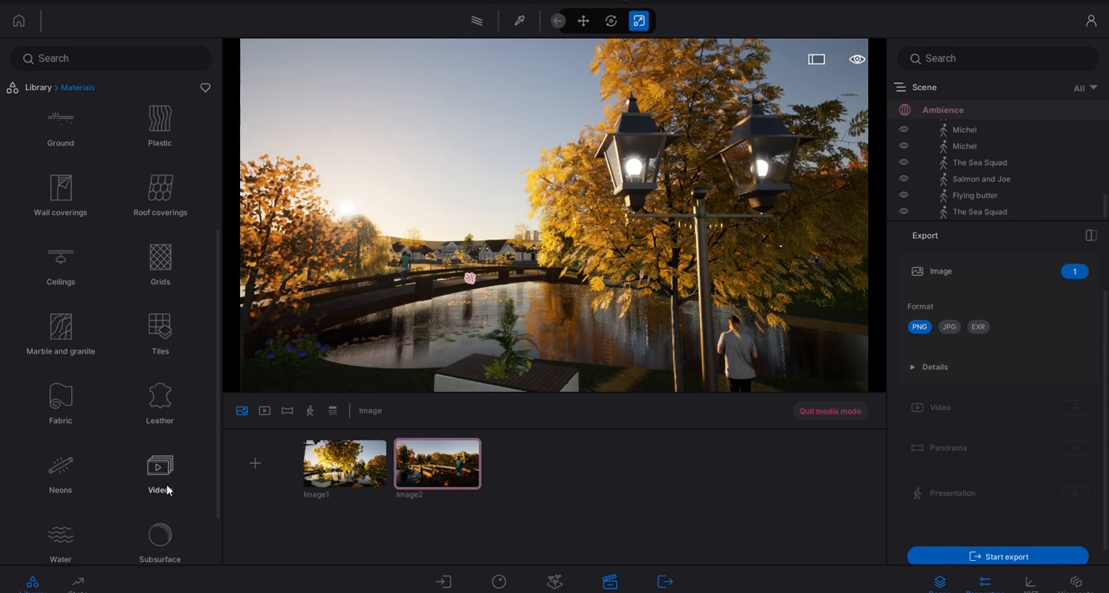
pyautogui.click(175, 393)
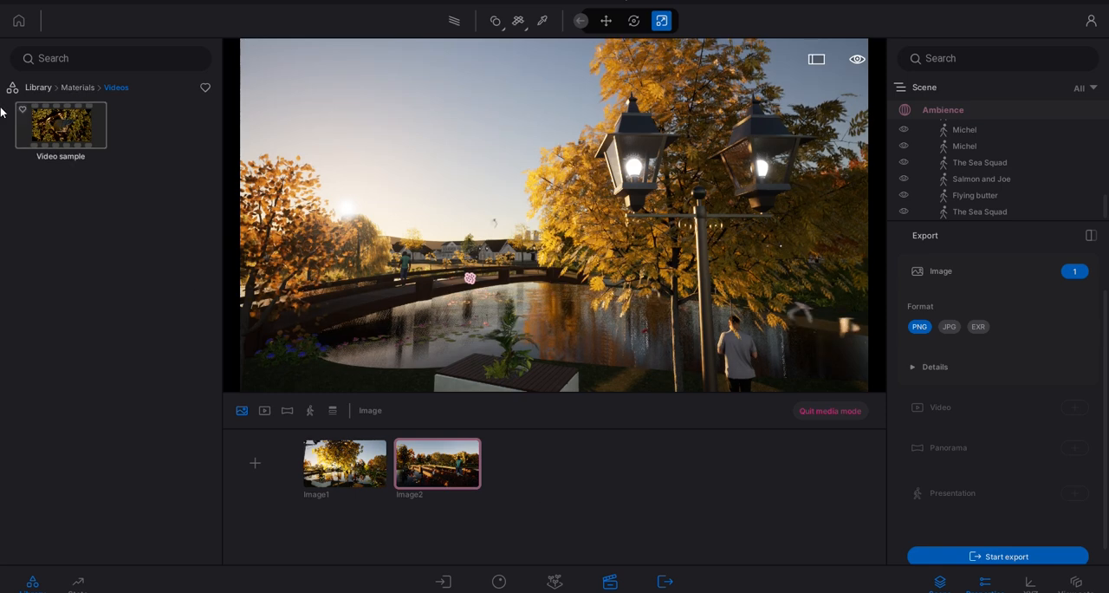
pyautogui.click(85, 87)
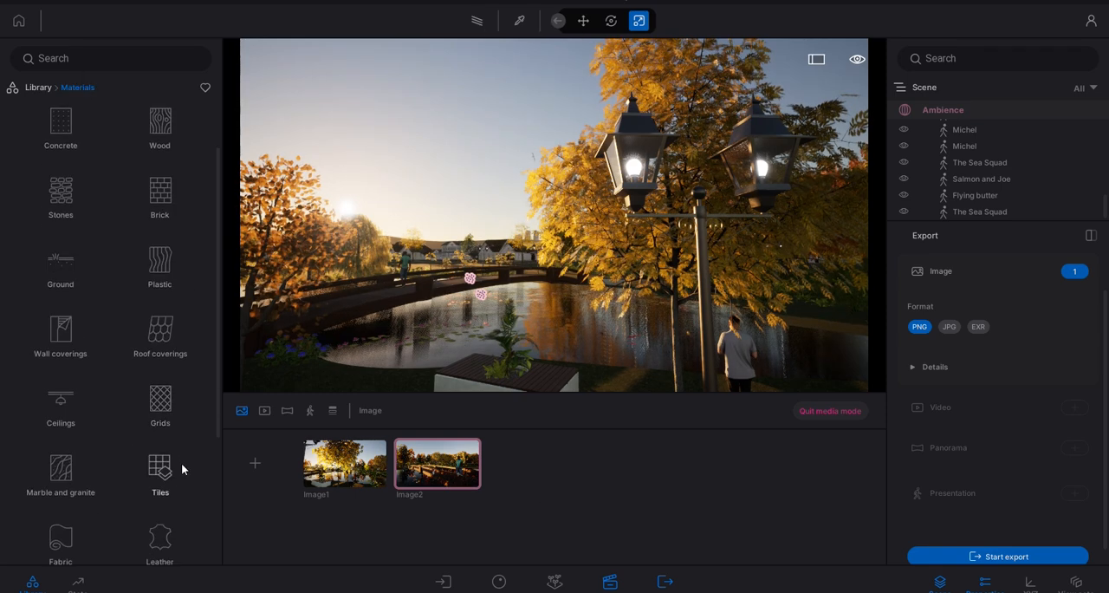
pyautogui.scroll(-3, 181, 463)
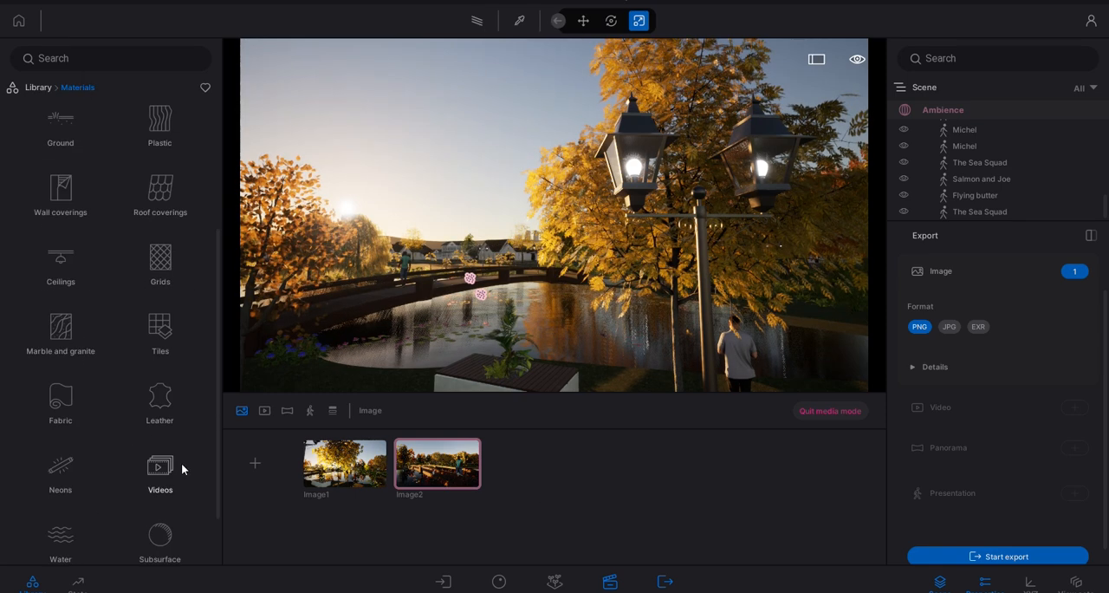
pyautogui.click(37, 87)
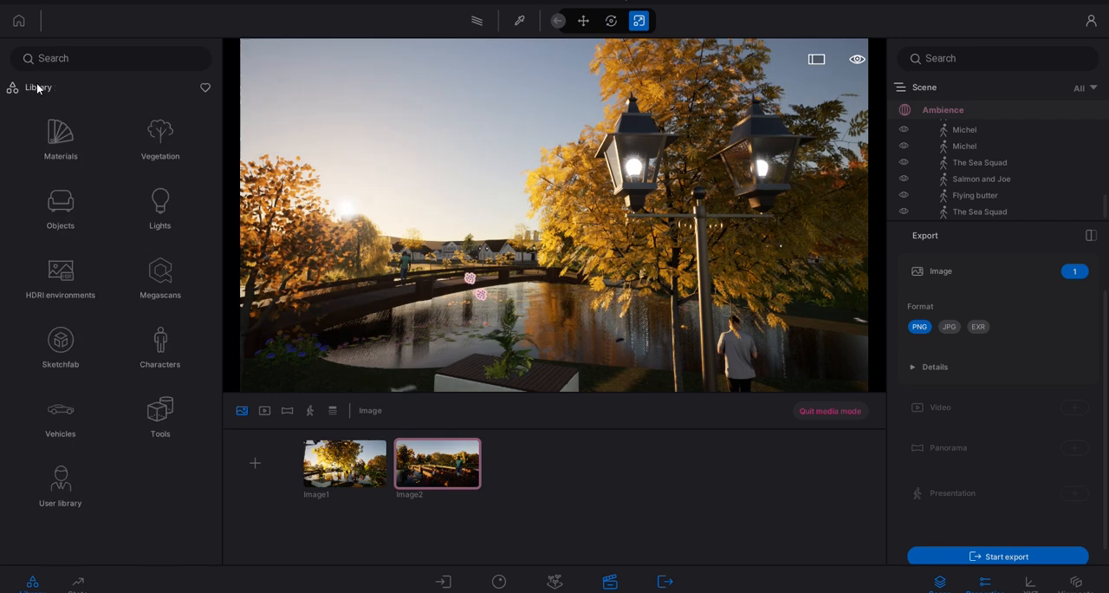
# - Examine the Trees collection within the library's Vegetation assets
pyautogui.click(164, 150)
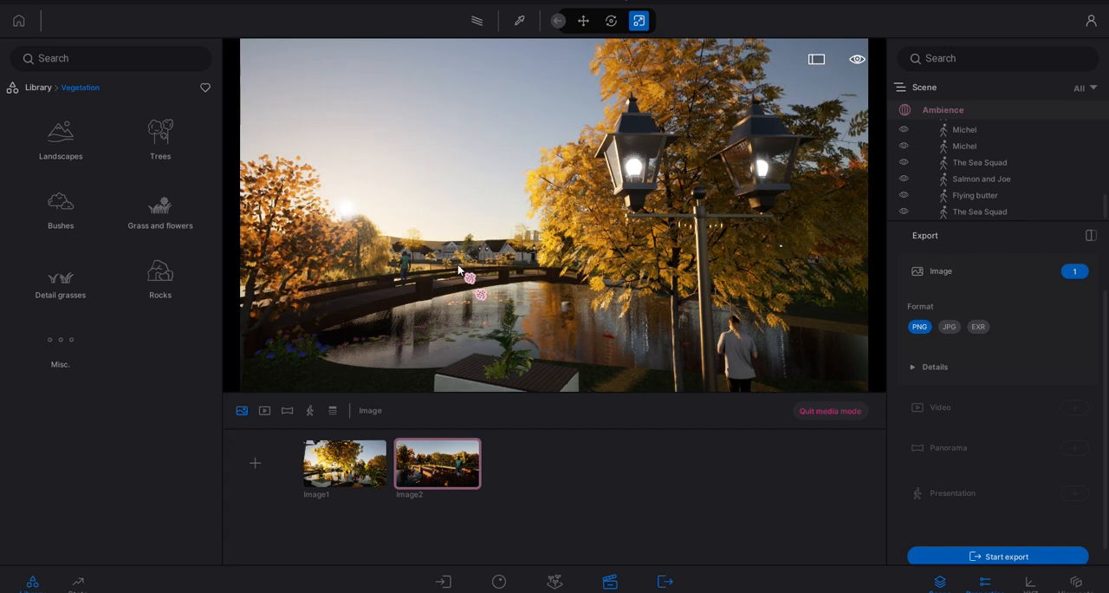
pyautogui.click(141, 153)
pyautogui.scroll(-5, 152, 277)
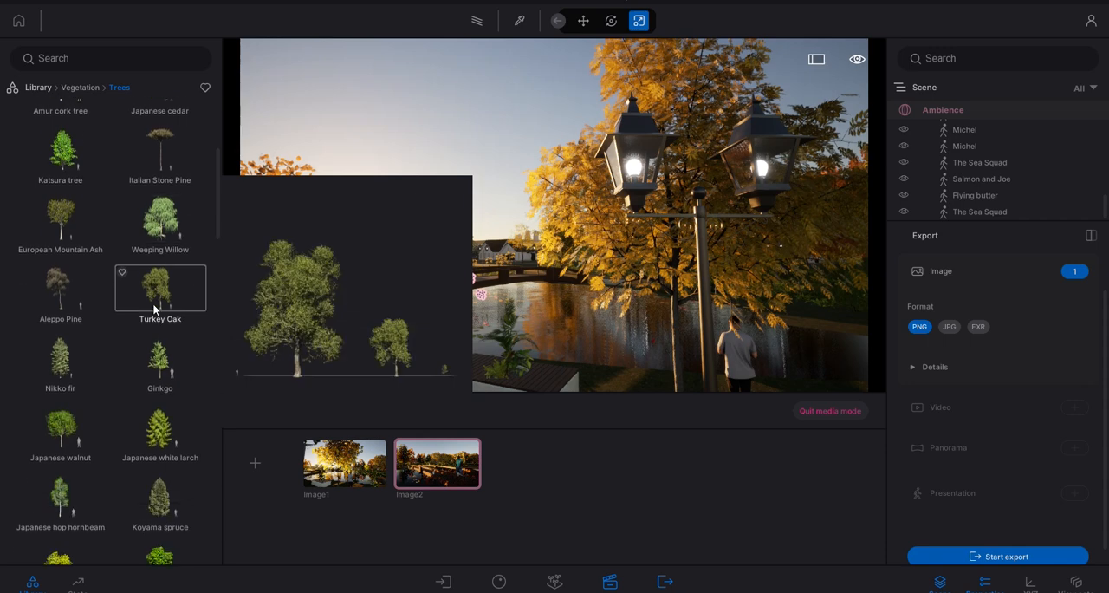
pyautogui.scroll(-6, 155, 308)
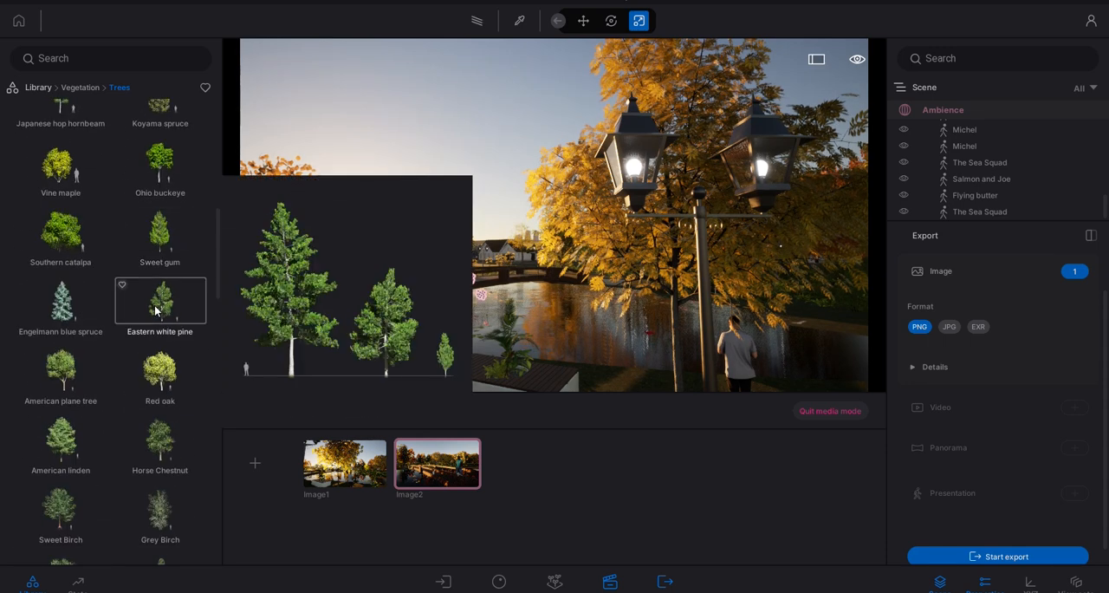
pyautogui.scroll(-1, 143, 364)
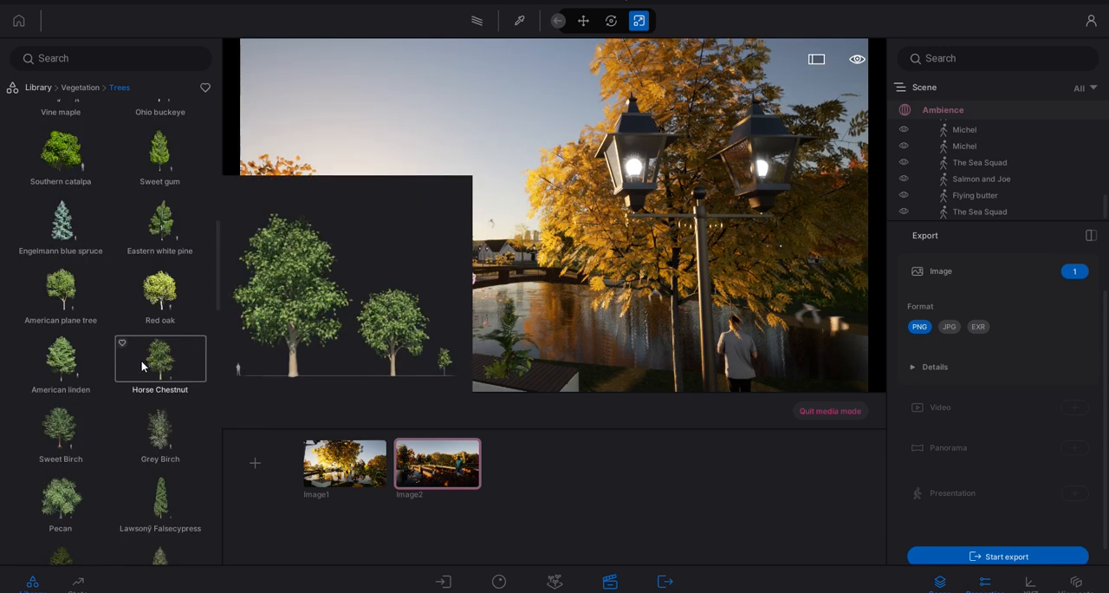
pyautogui.scroll(-1, 142, 360)
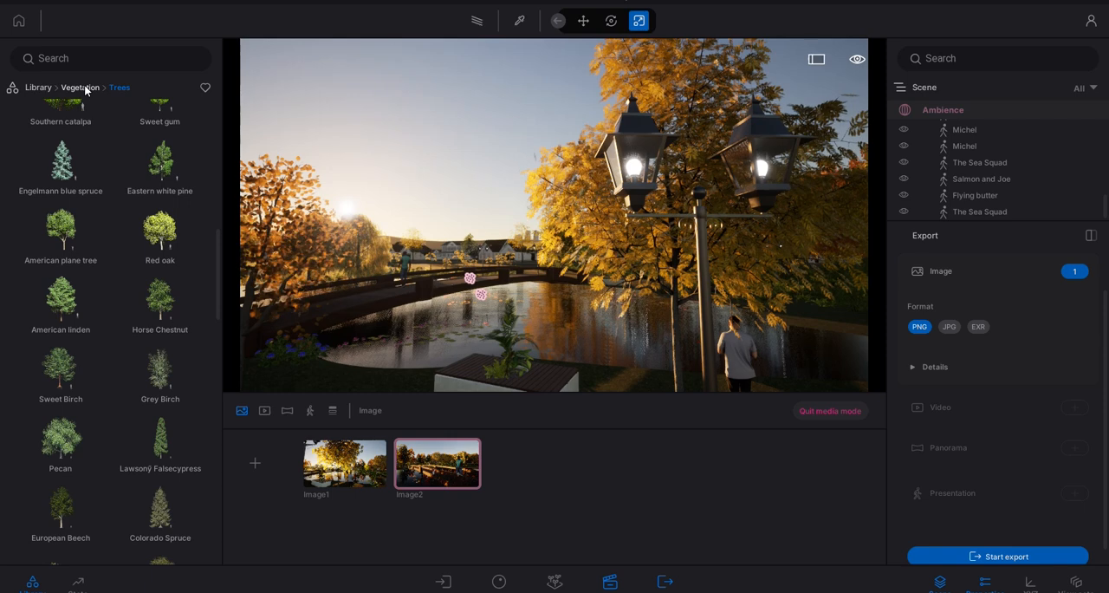
pyautogui.click(84, 87)
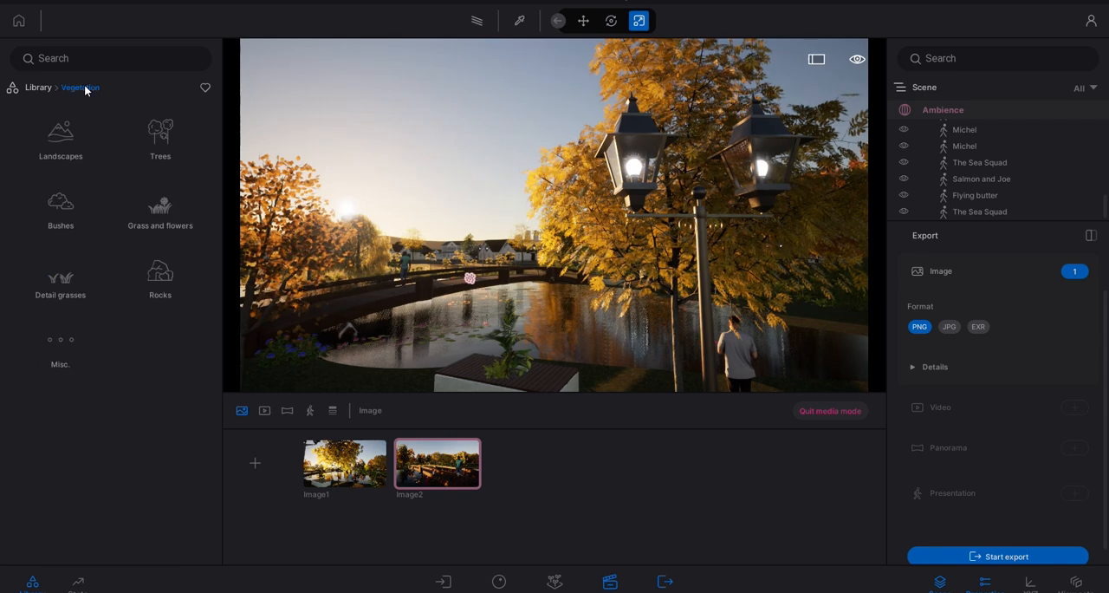
pyautogui.click(43, 88)
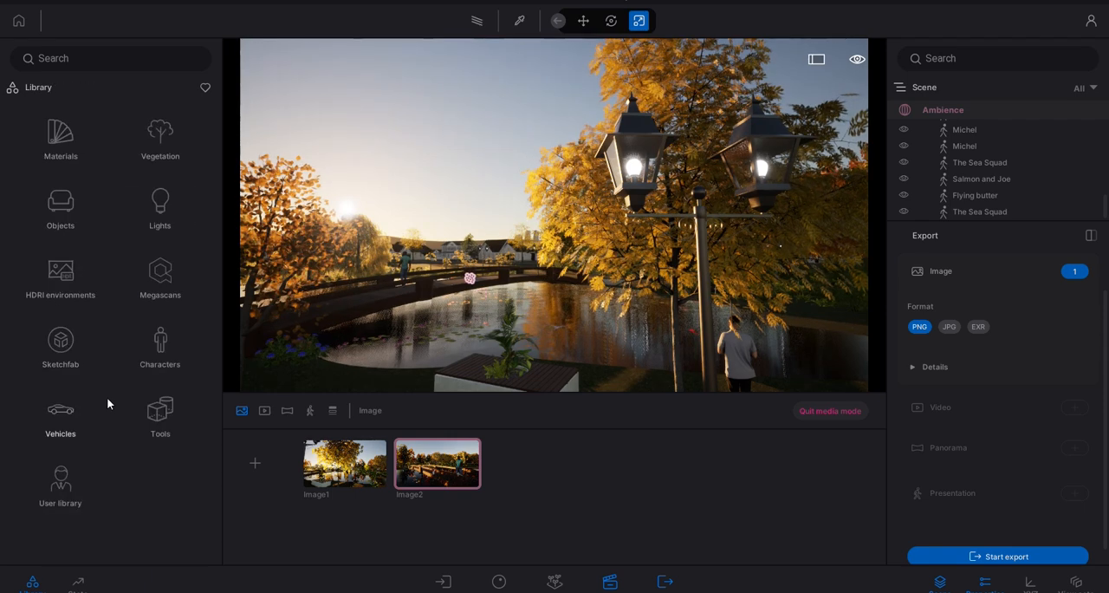
# - Examine the Nature & Plants models in the library's Sketchfab collection
pyautogui.click(61, 343)
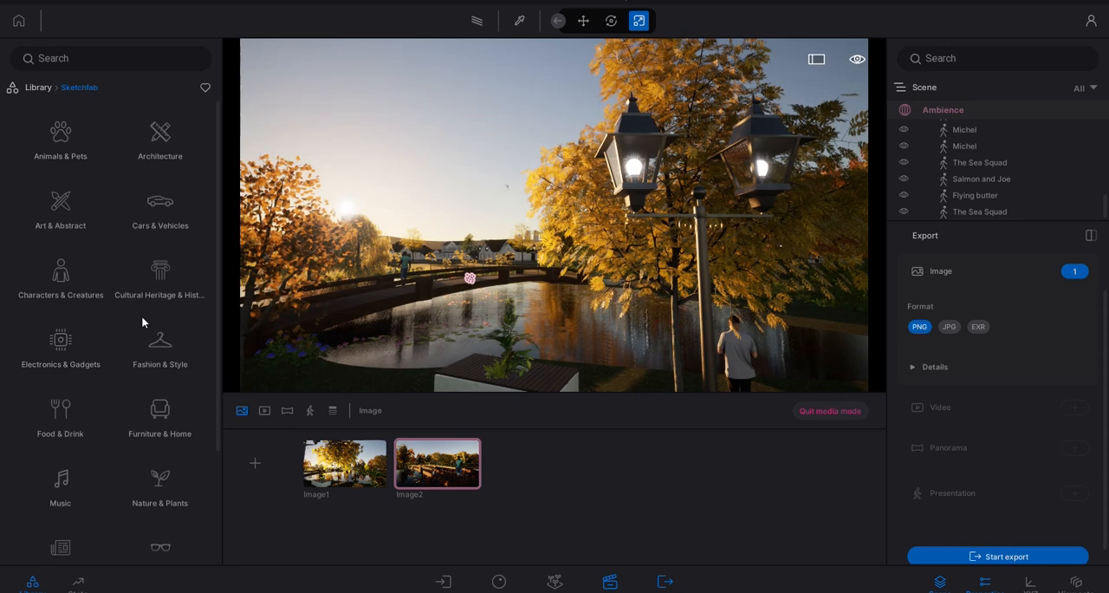
pyautogui.click(158, 495)
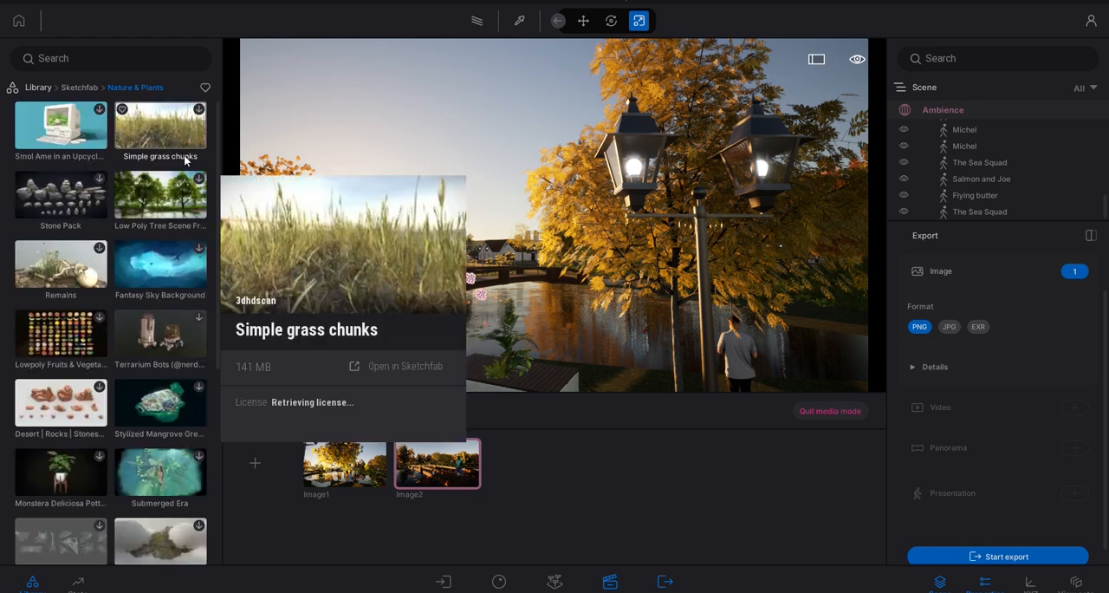
pyautogui.moveTo(198, 191)
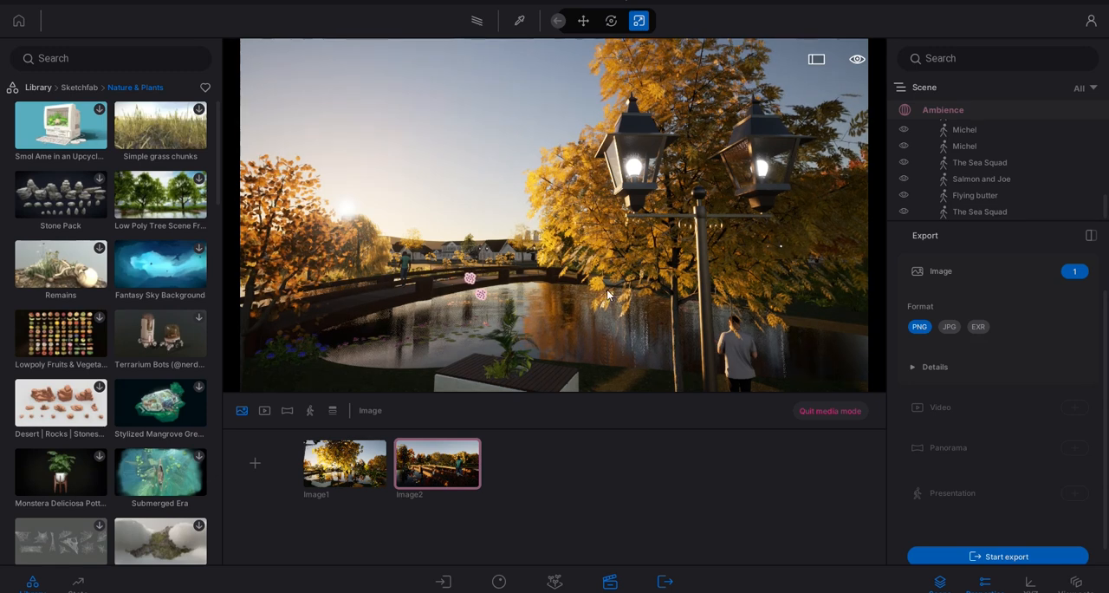
pyautogui.click(78, 88)
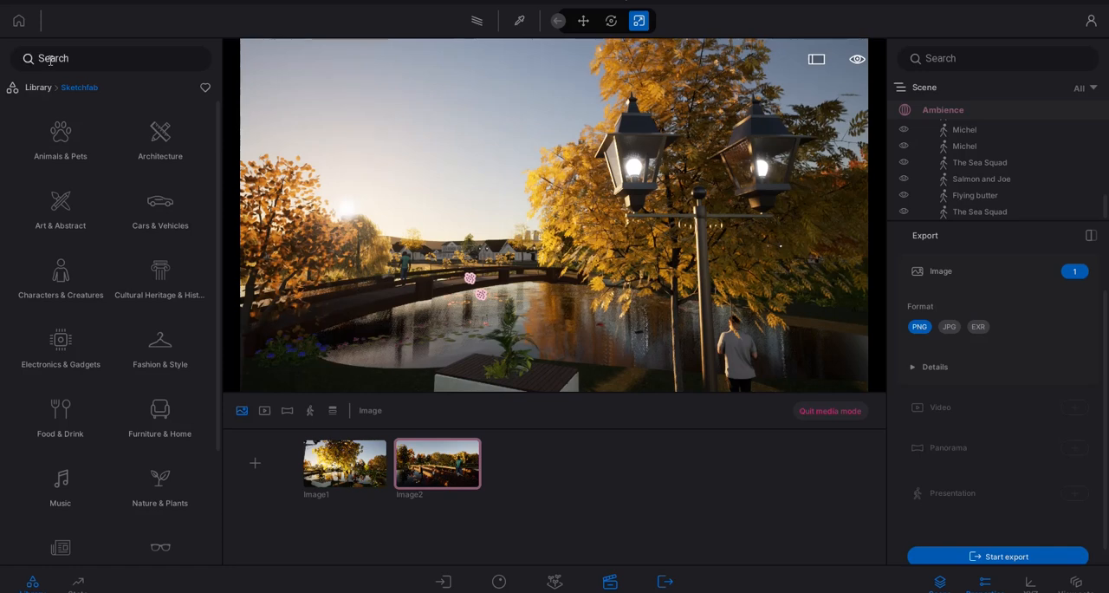
pyautogui.click(38, 88)
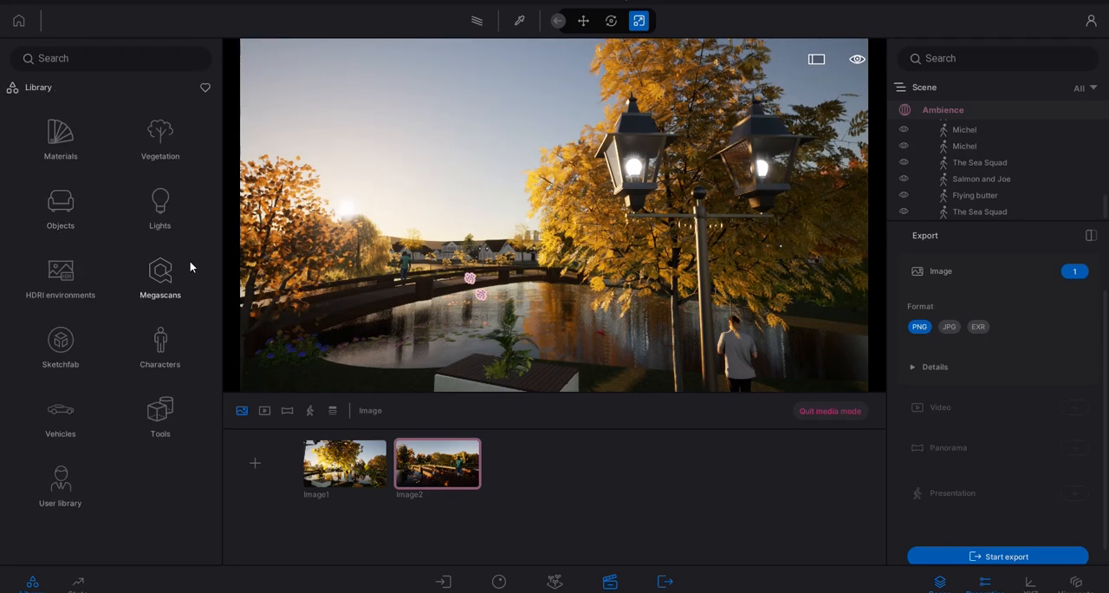
# - Examine the Primitives and Home categories of the library's Objects, and view the street and the planters beside the pond
pyautogui.click(54, 217)
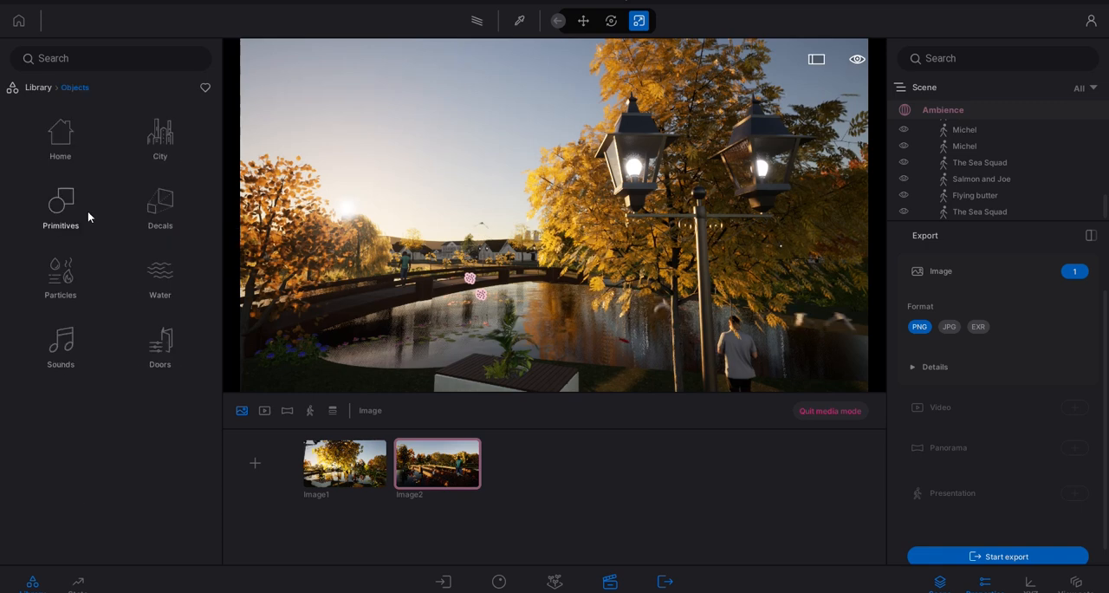
pyautogui.moveTo(555, 216); pyautogui.dragTo(364, 233, button='right')
pyautogui.moveTo(803, 184); pyautogui.dragTo(393, 227, button='right')
pyautogui.click(45, 217)
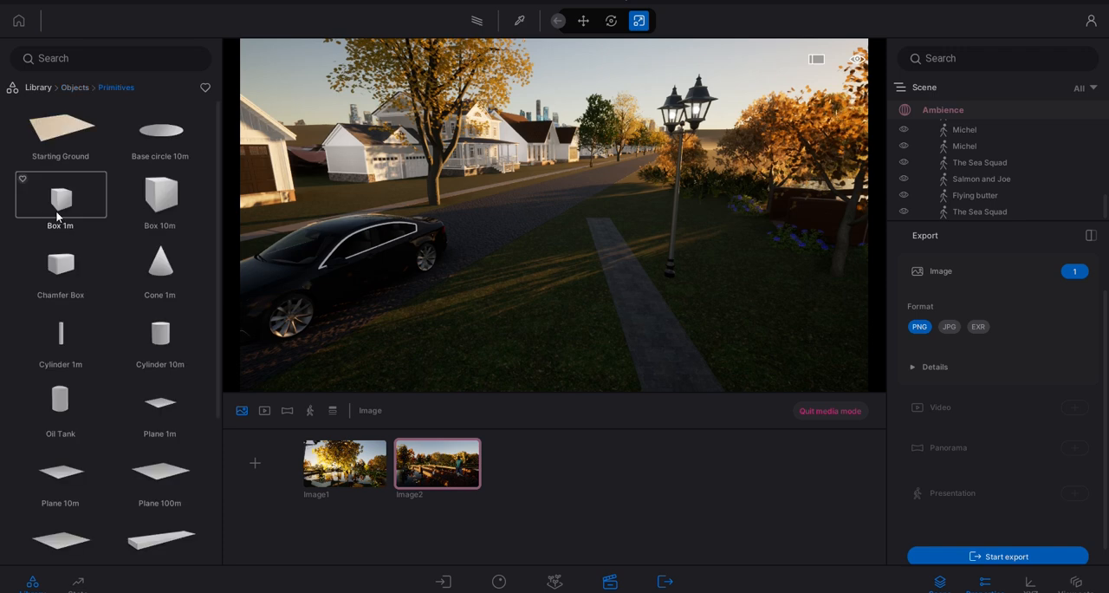
pyautogui.scroll(-5, 136, 294)
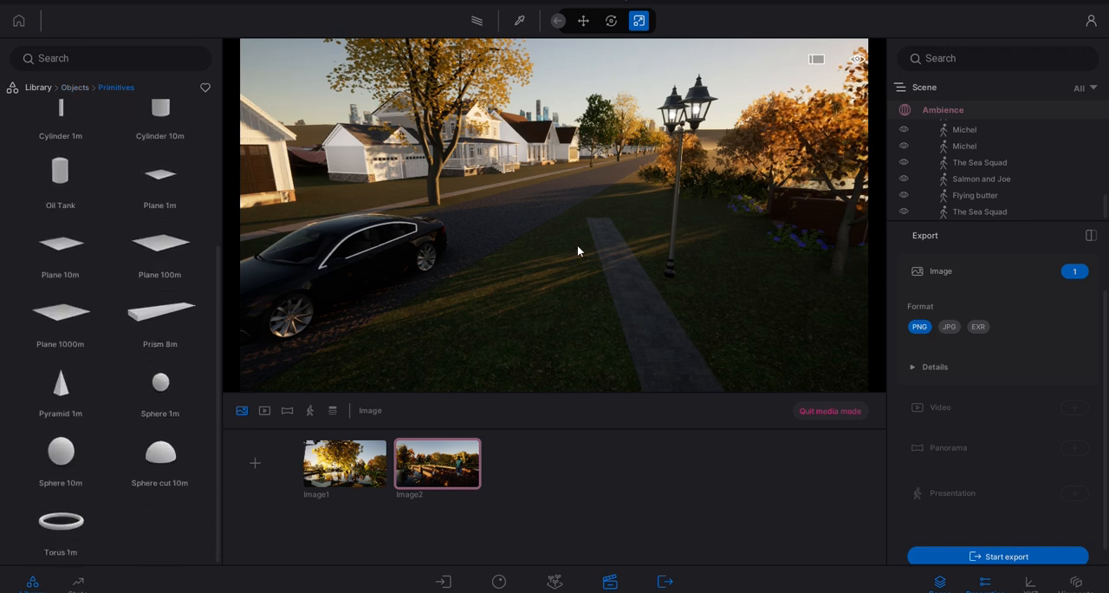
pyautogui.moveTo(578, 247); pyautogui.dragTo(393, 211, button='right')
pyautogui.moveTo(497, 211); pyautogui.dragTo(491, 188, button='right')
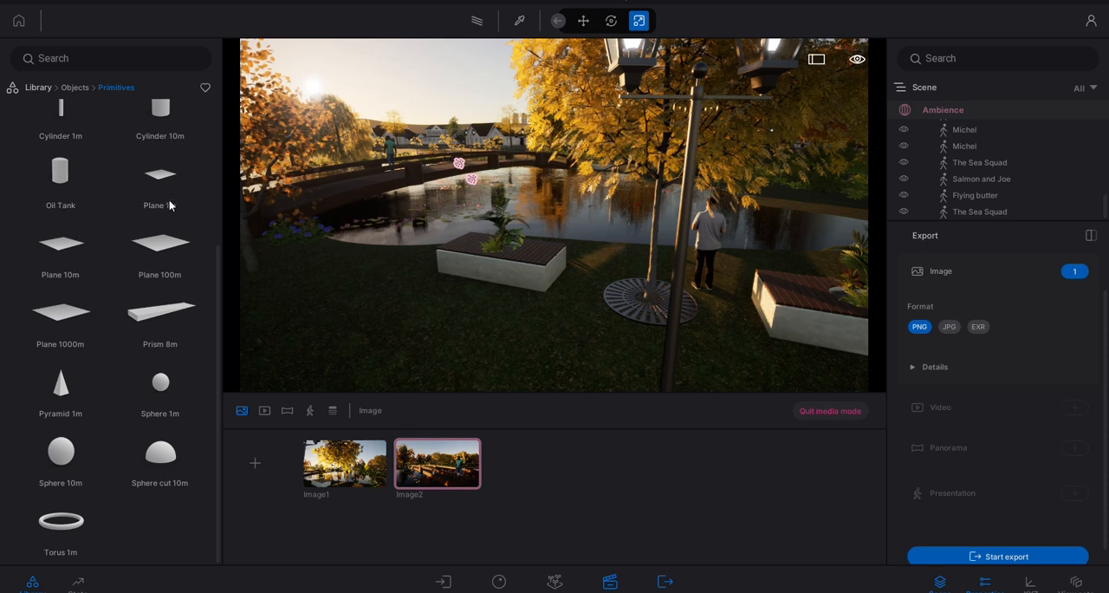
pyautogui.click(71, 88)
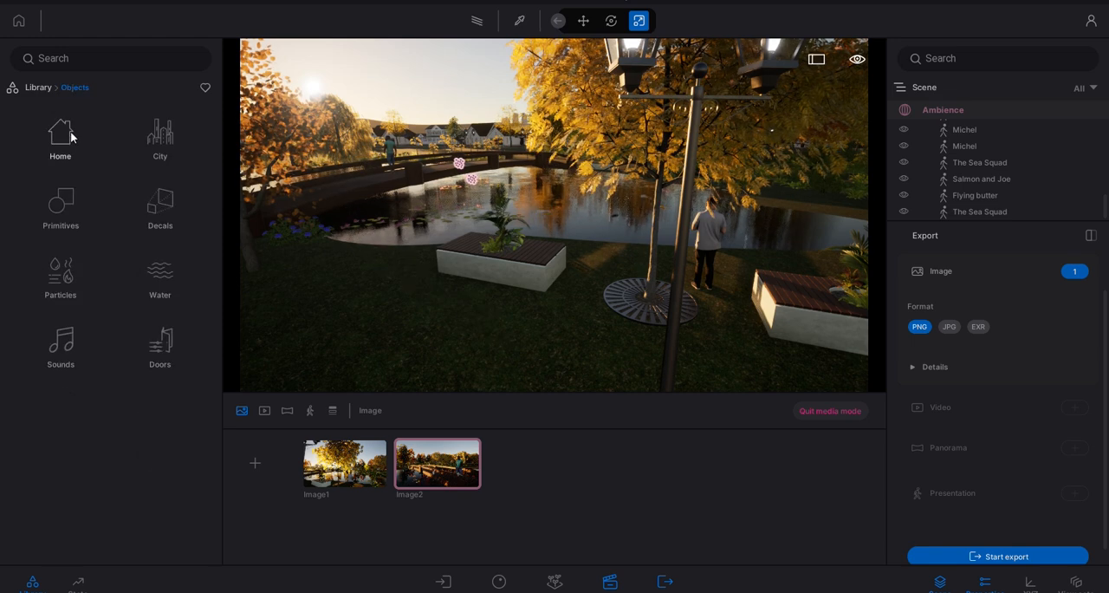
pyautogui.click(71, 131)
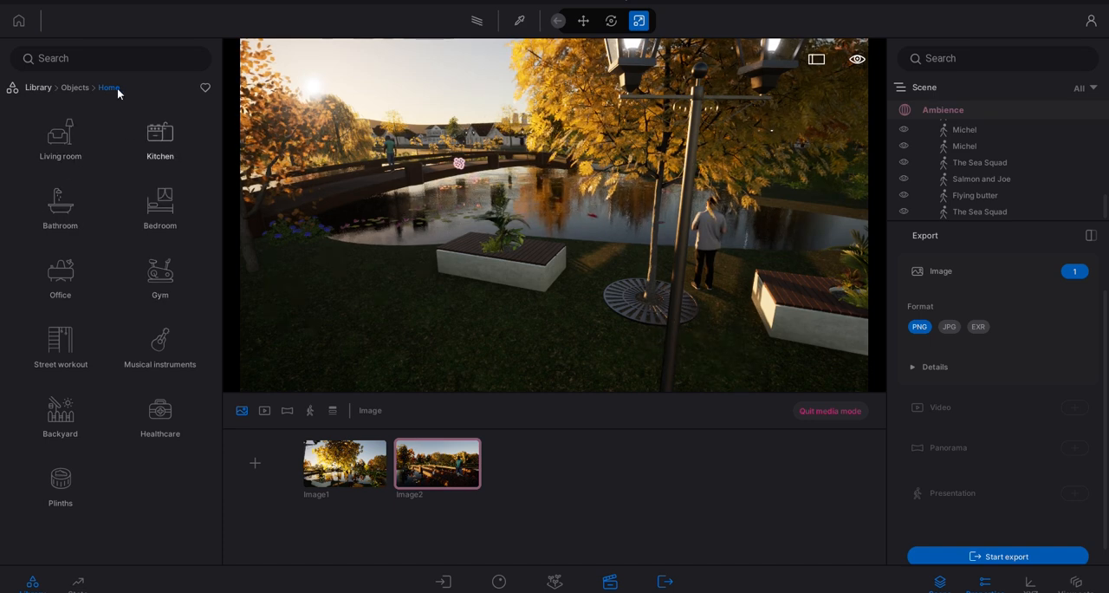
pyautogui.click(81, 90)
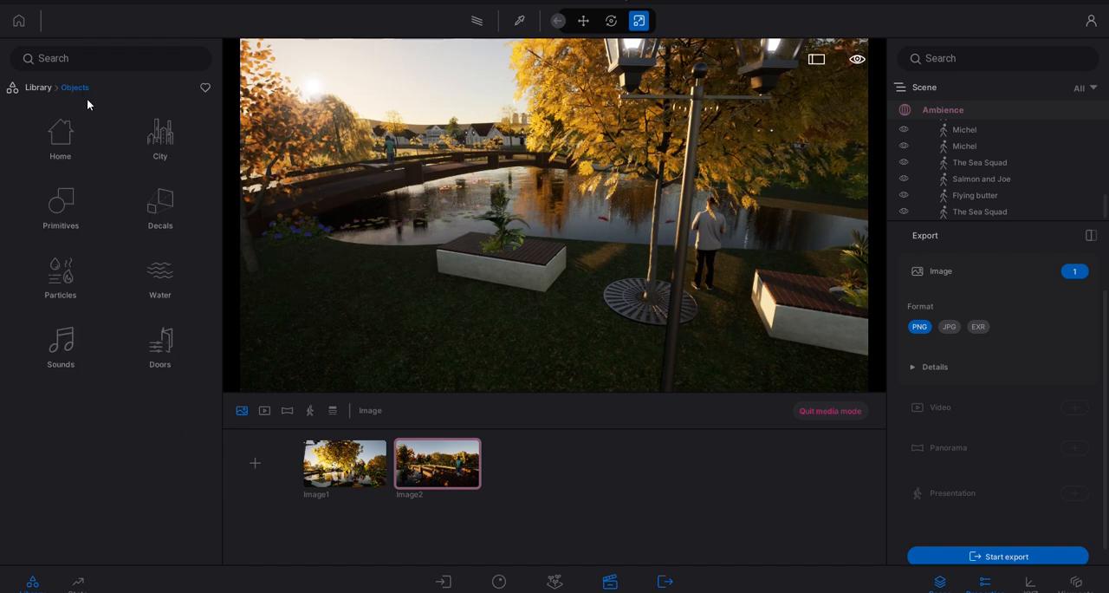
# - Examine the City category of the library's Objects and the types of people and animals in its Characters collection
pyautogui.click(158, 135)
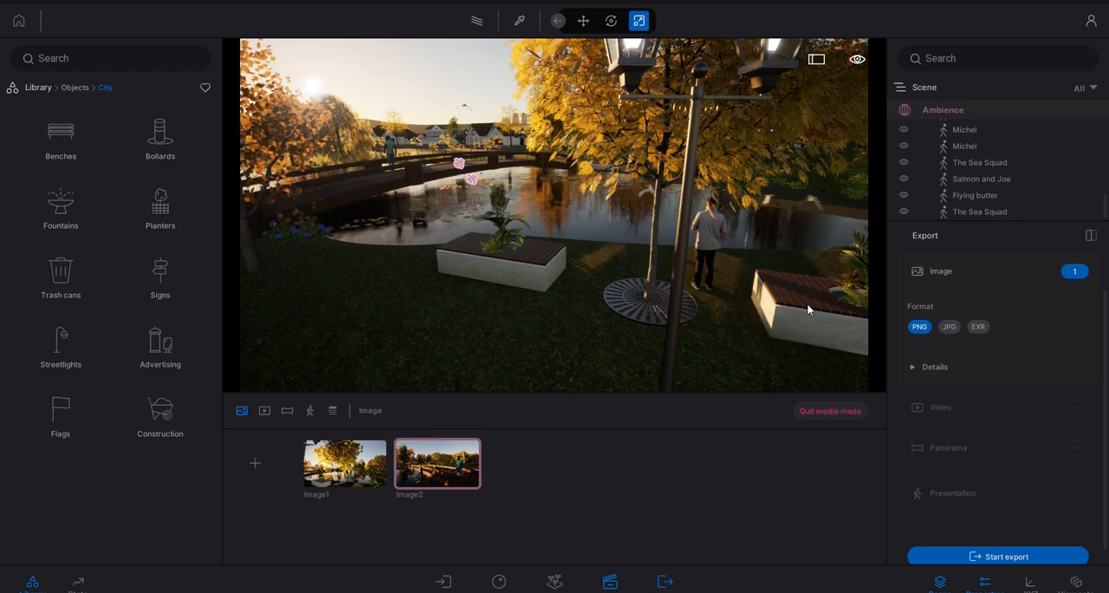
pyautogui.click(69, 88)
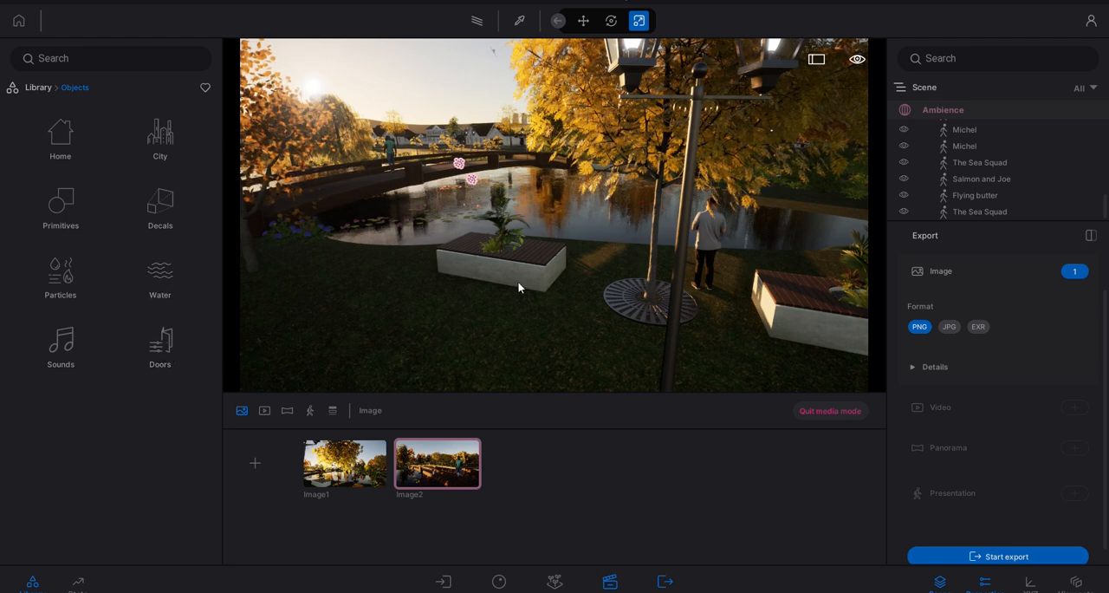
pyautogui.moveTo(518, 282); pyautogui.dragTo(494, 278, button='right')
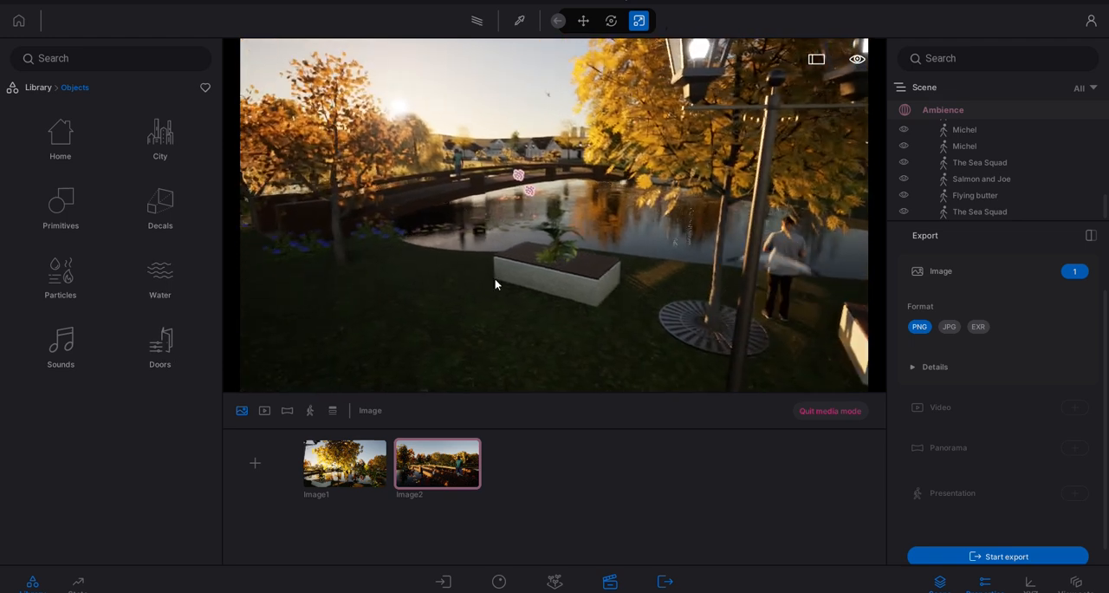
pyautogui.click(37, 87)
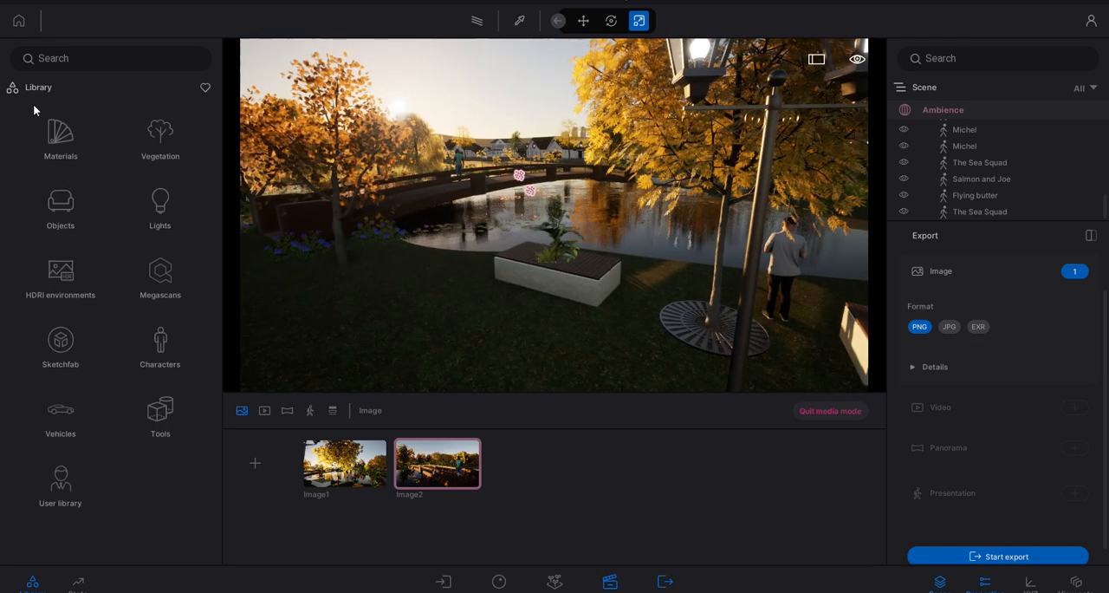
pyautogui.click(161, 344)
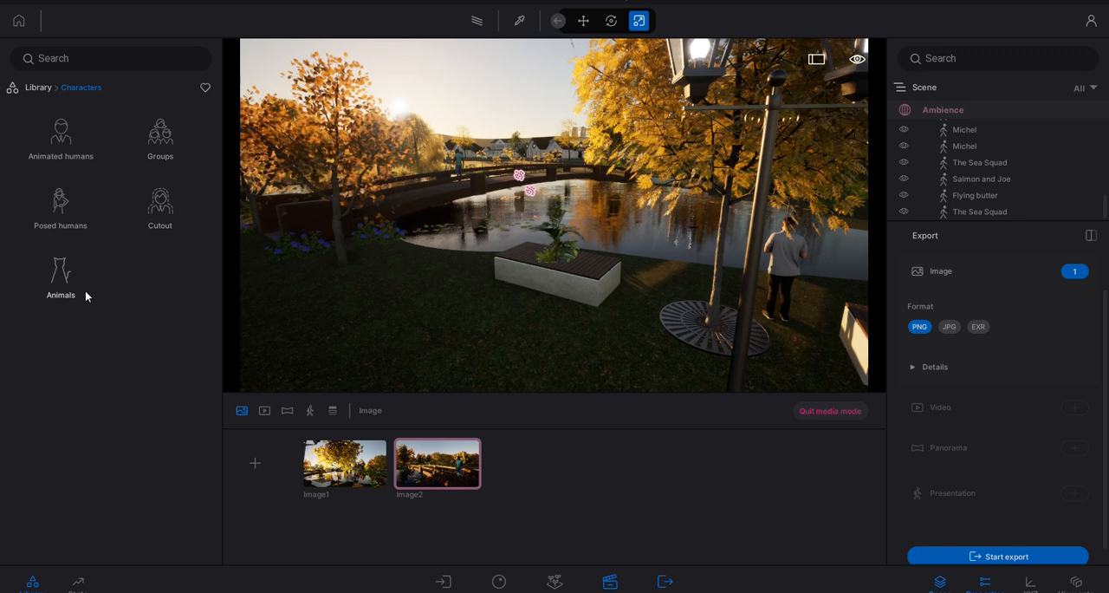
pyautogui.click(41, 88)
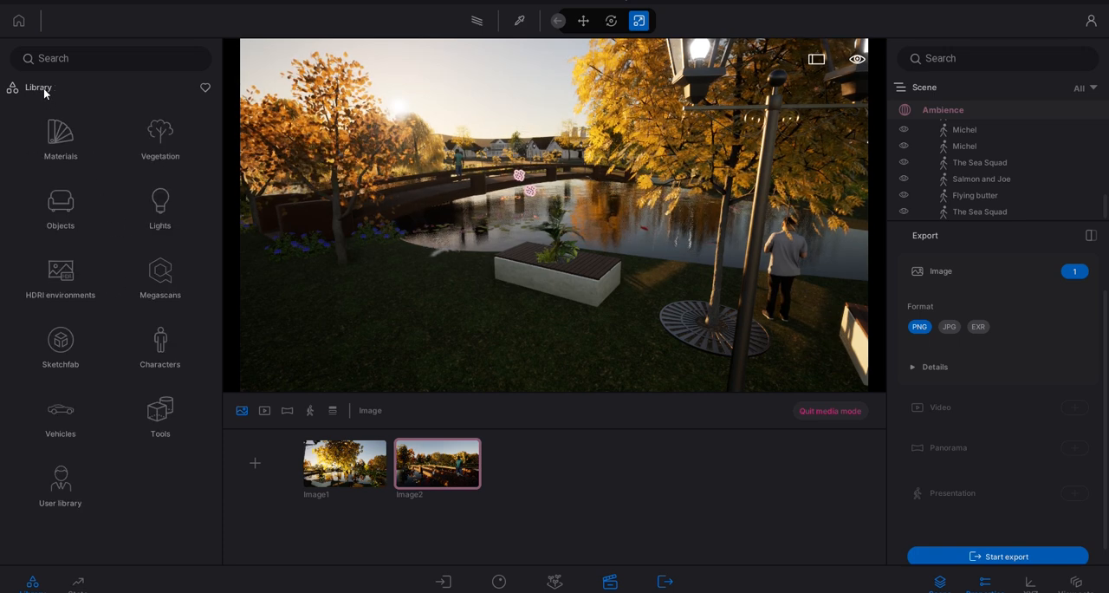
# - Examine the library's Vehicles collection, including its Aircraft models, and return to the library overview
pyautogui.click(81, 411)
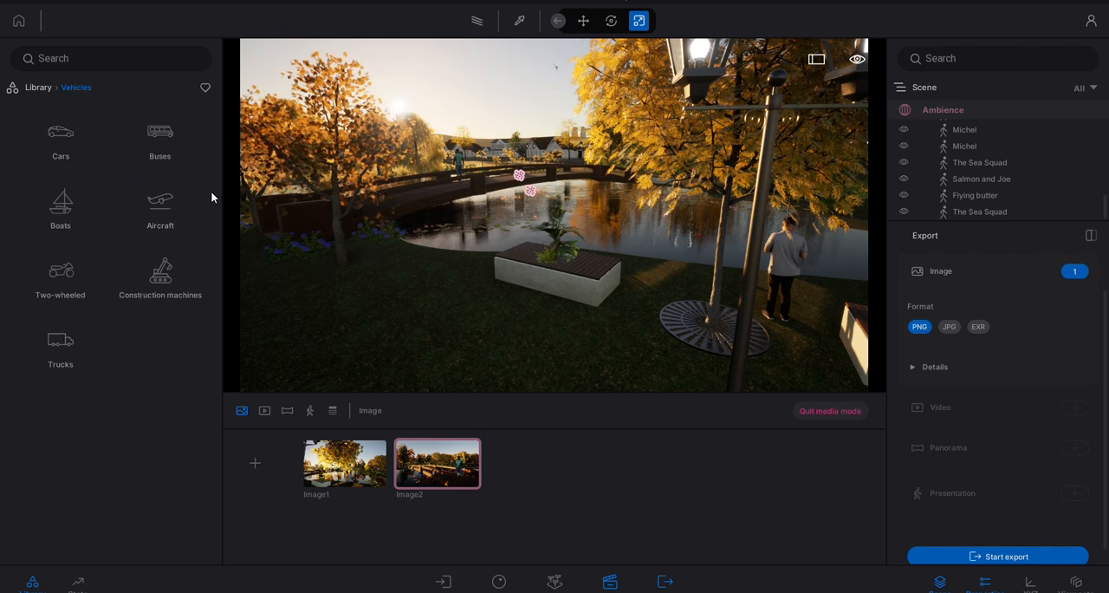
pyautogui.click(161, 222)
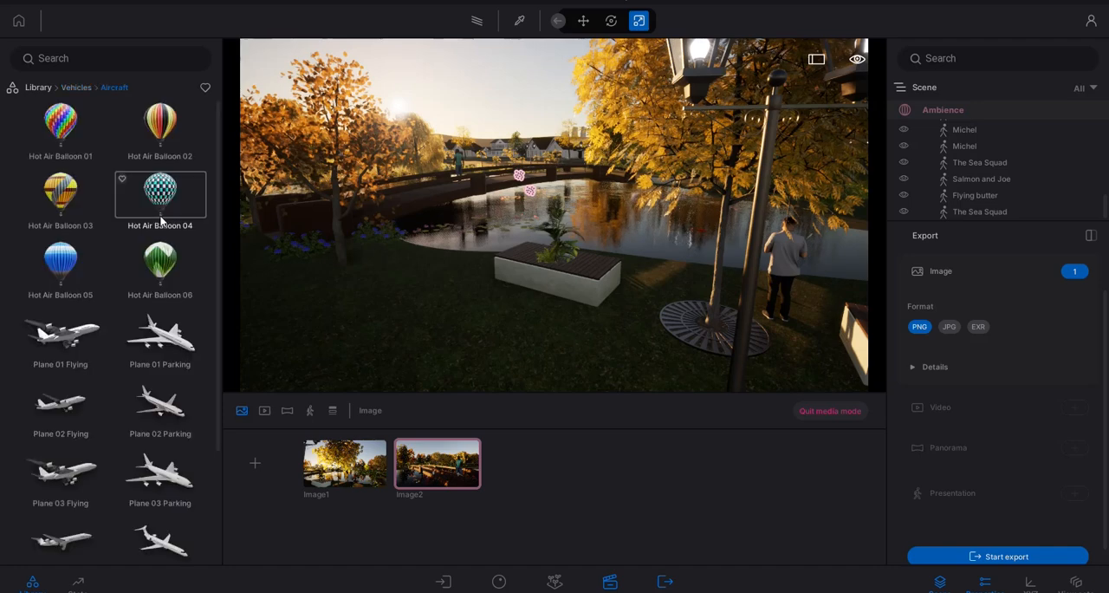
pyautogui.click(74, 87)
pyautogui.click(35, 88)
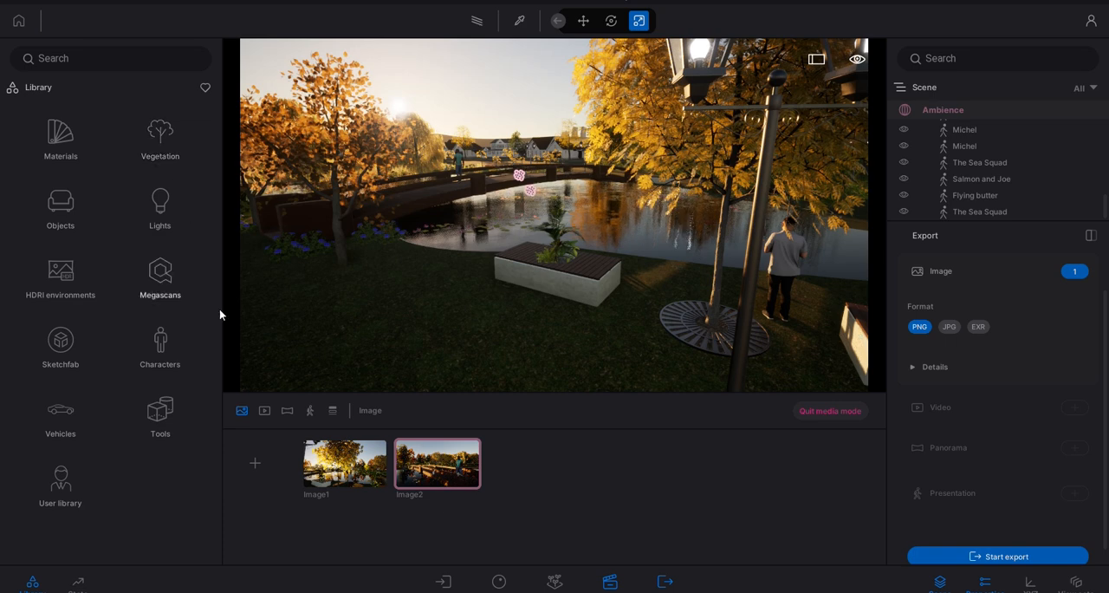
# - Check the project's performance statistics, hide them again, and look through the houses and trees in the scene hierarchy
pyautogui.click(84, 589)
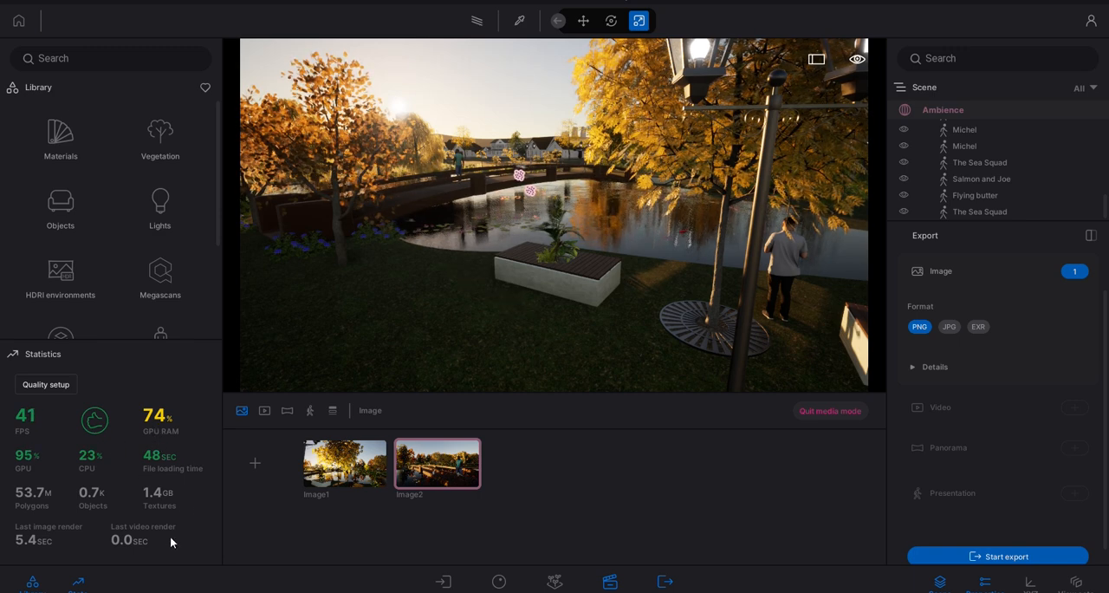
pyautogui.click(84, 589)
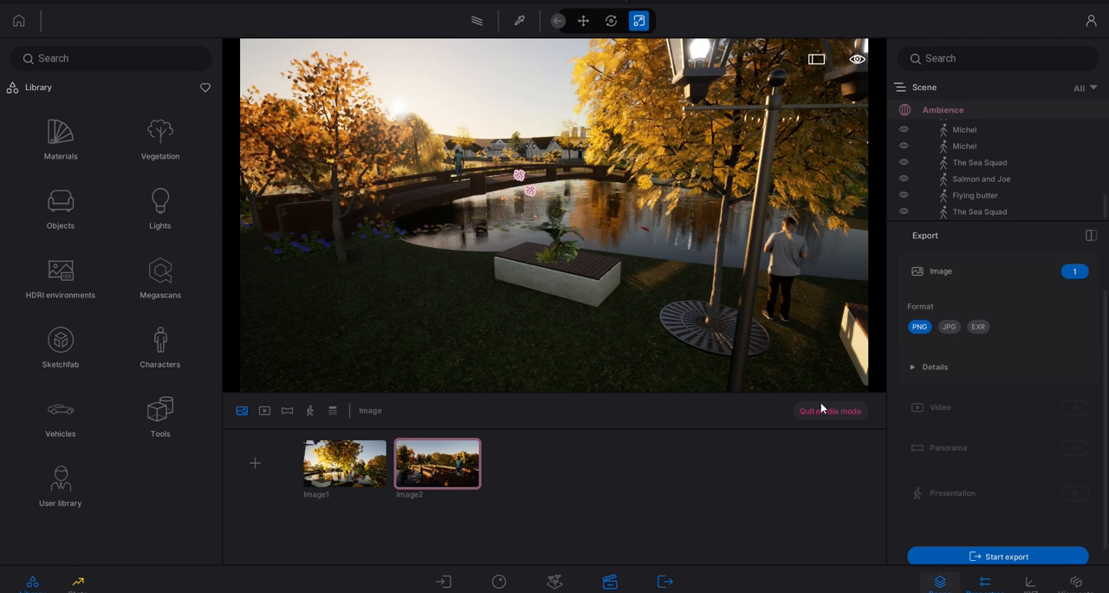
pyautogui.scroll(4, 628, 279)
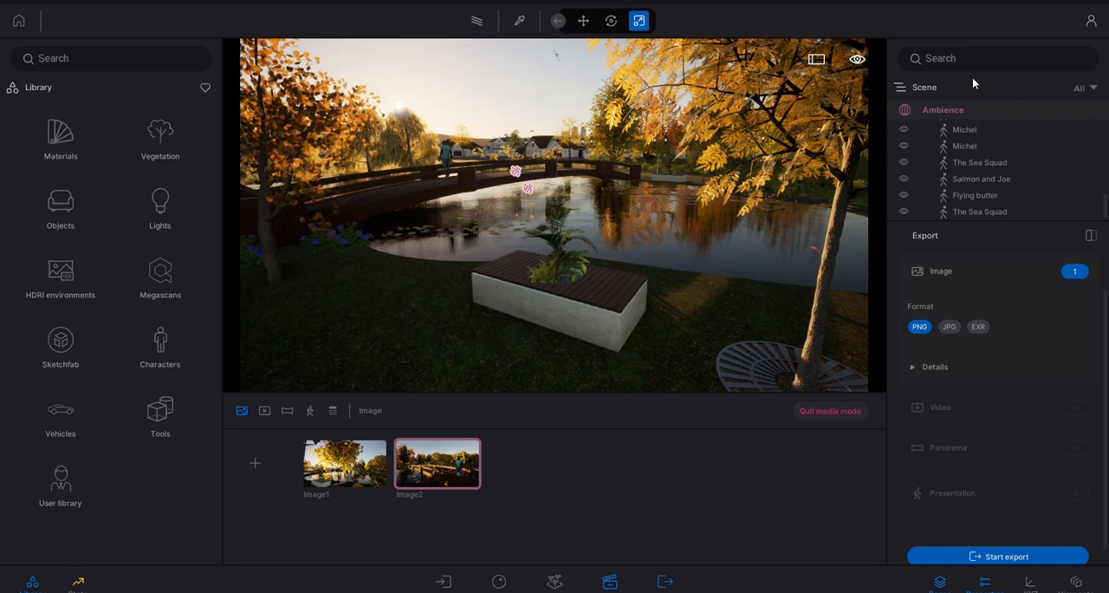
pyautogui.scroll(3, 989, 177)
pyautogui.scroll(5, 991, 181)
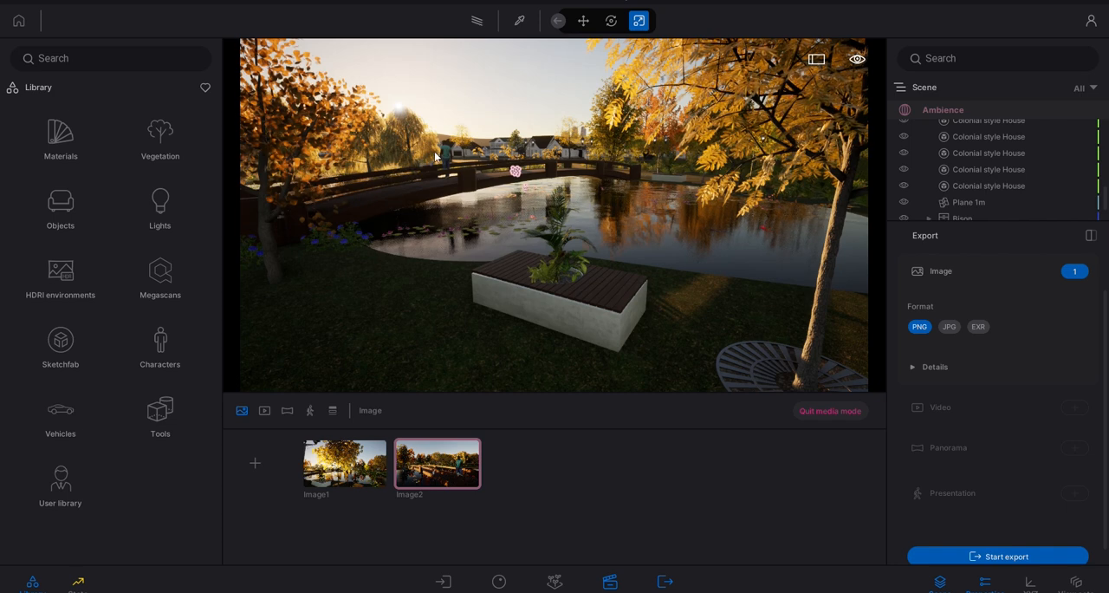
pyautogui.scroll(5, 993, 164)
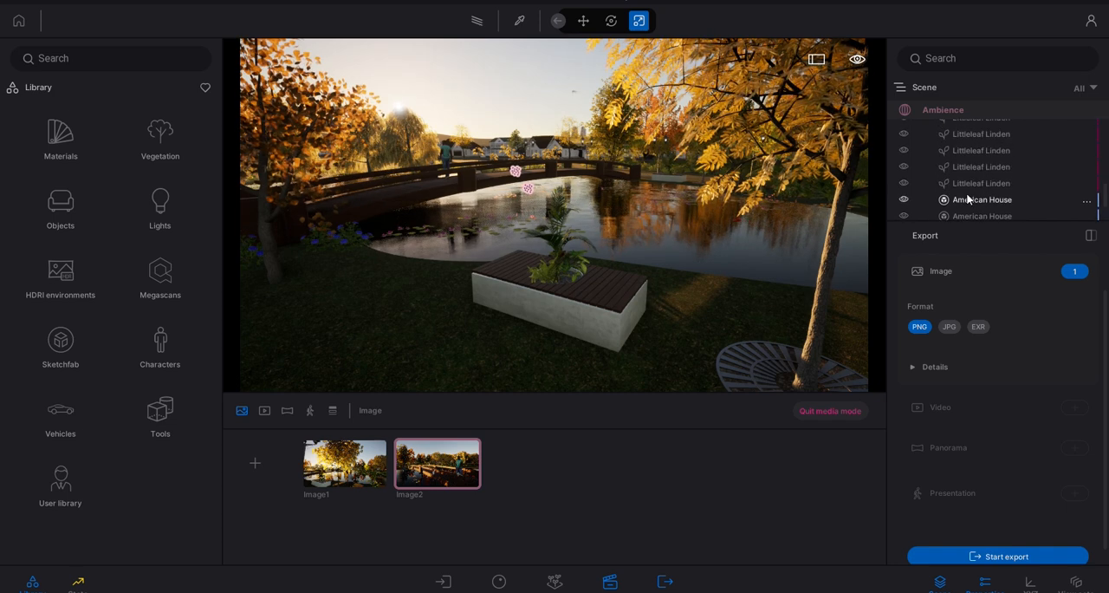
pyautogui.scroll(3, 966, 190)
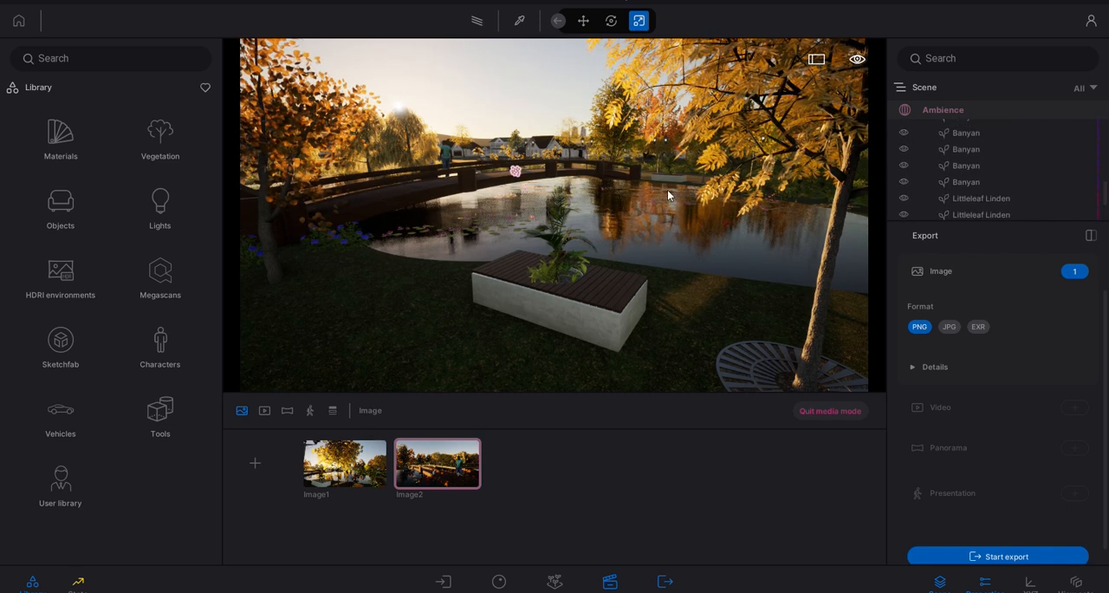
pyautogui.scroll(-1, 1070, 183)
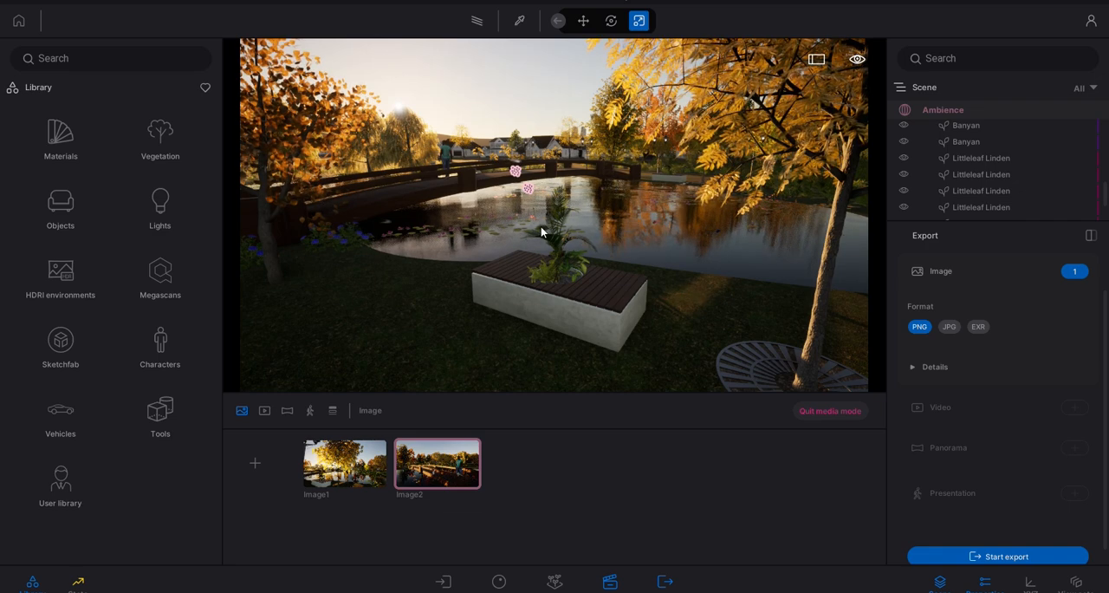
# - Fly around the park in every direction to view the street, the bridge and the pond
pyautogui.moveTo(545, 229); pyautogui.dragTo(663, 241, button='right')
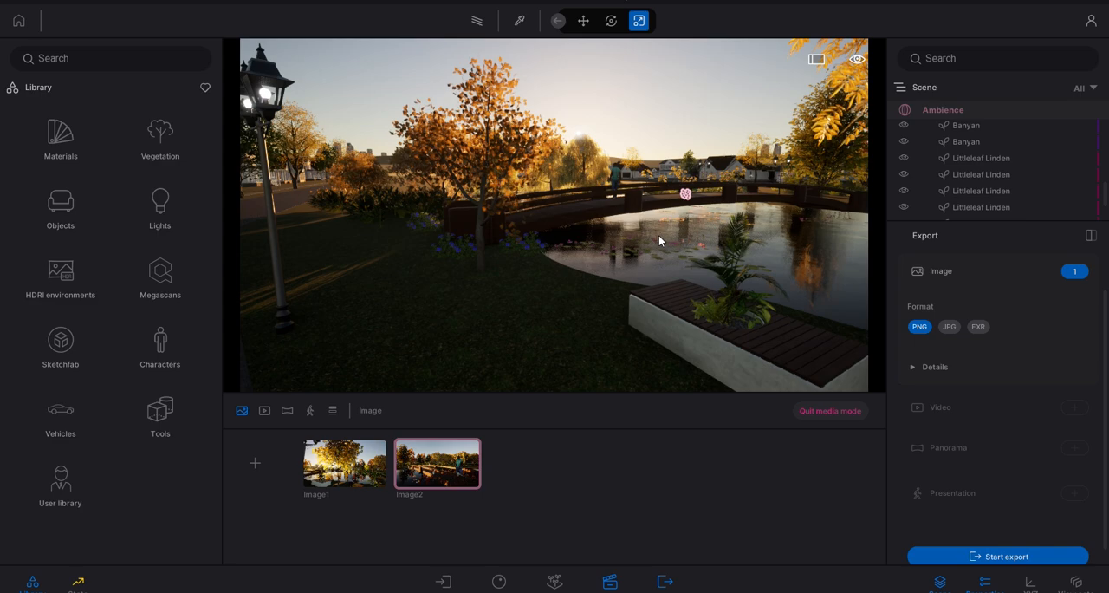
pyautogui.moveTo(649, 236); pyautogui.dragTo(629, 236, button='right')
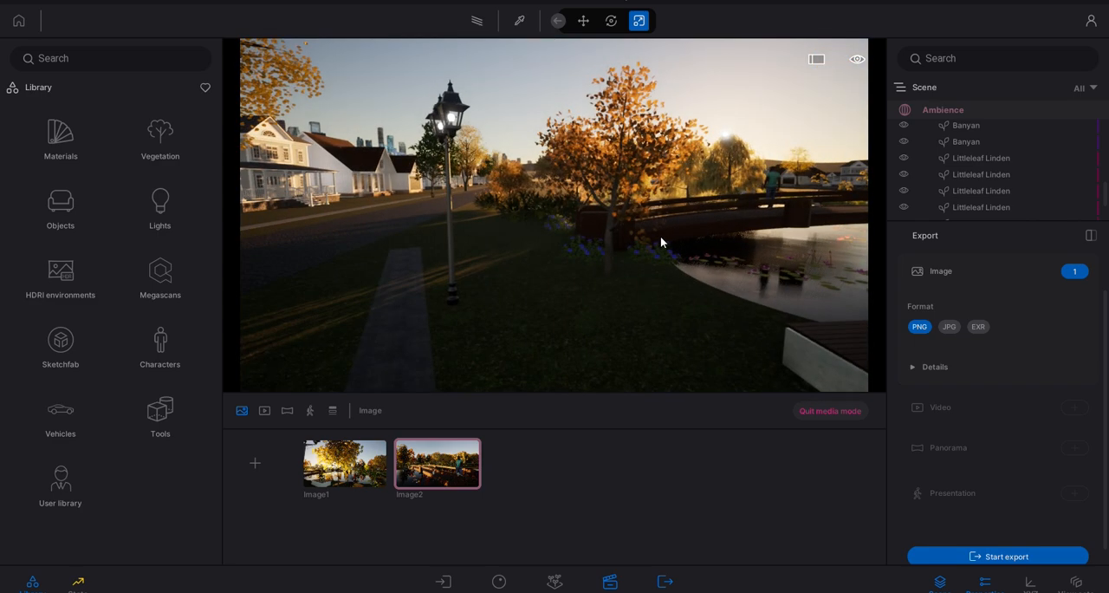
pyautogui.press('w')
pyautogui.press('w')
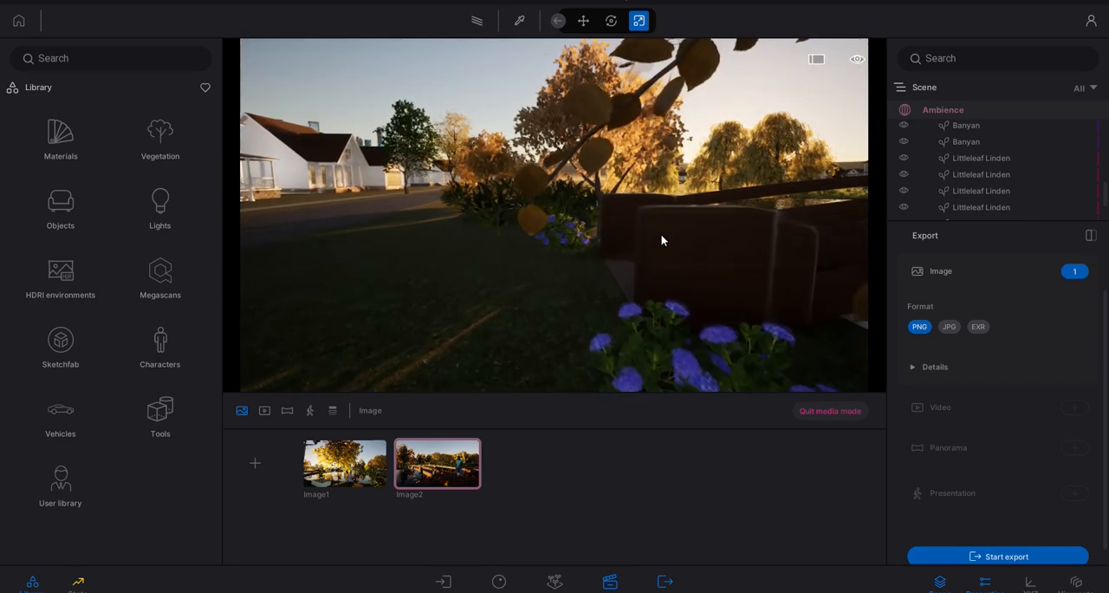
pyautogui.press('s')
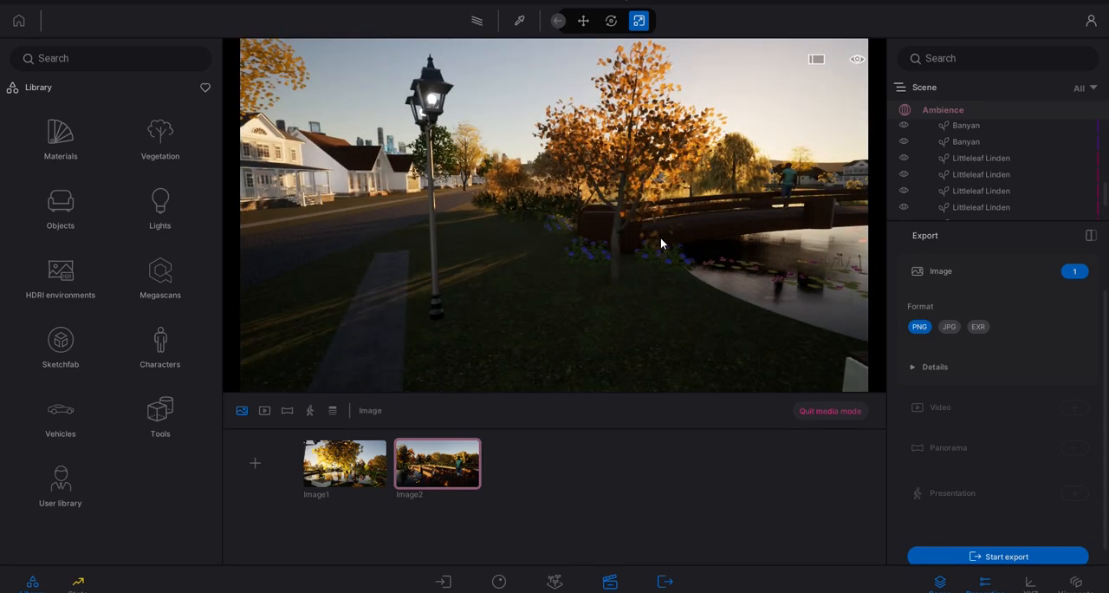
pyautogui.press('a')
pyautogui.press('d')
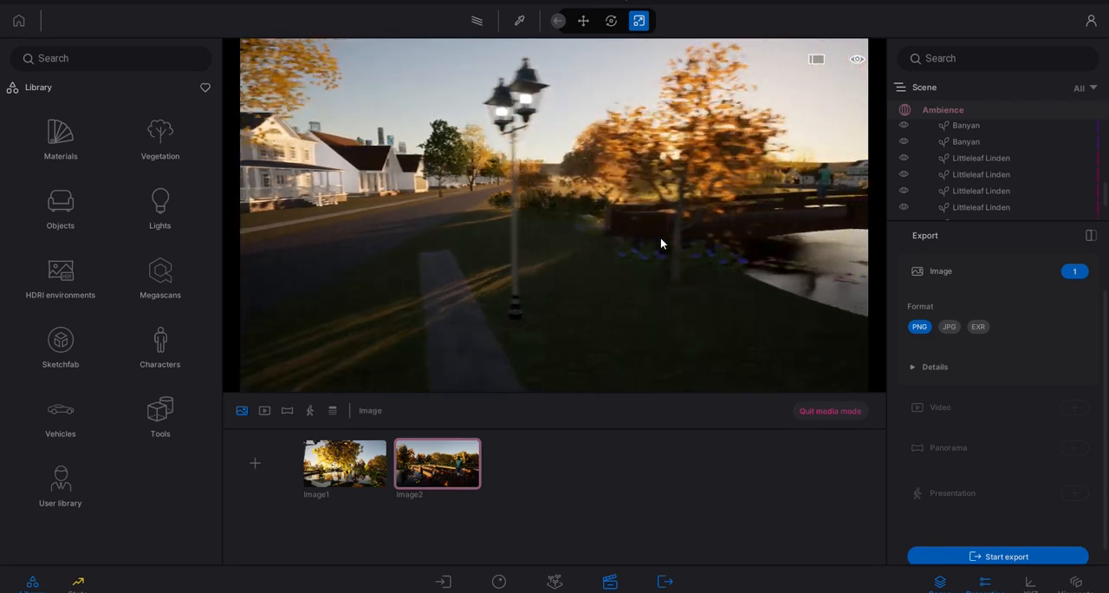
pyautogui.moveTo(633, 238); pyautogui.dragTo(625, 247, button='right')
pyautogui.press('e')
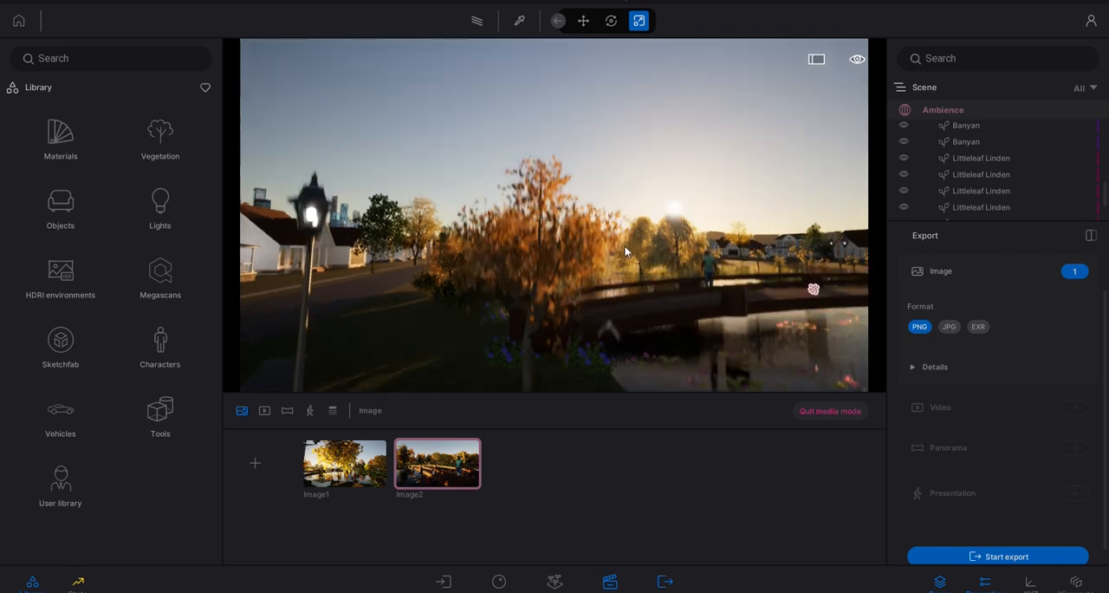
pyautogui.press('s')
pyautogui.press('q')
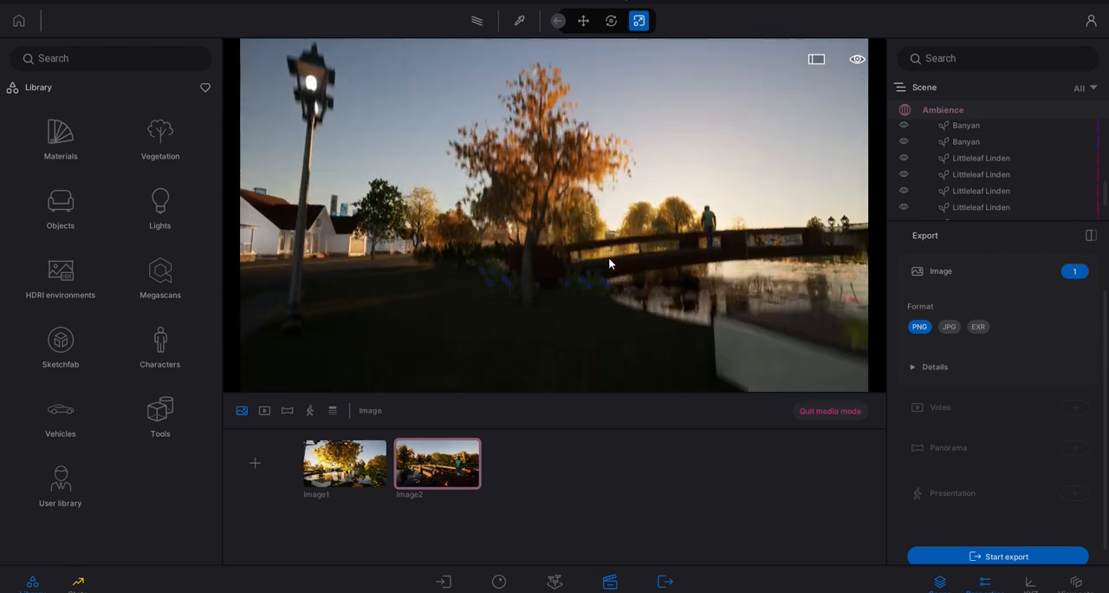
pyautogui.moveTo(549, 267)
pyautogui.mouseDown(button='right')
pyautogui.moveTo(616, 267)
pyautogui.moveTo(530, 270)
pyautogui.moveTo(555, 259)
pyautogui.mouseUp(button='right')
pyautogui.press('e')
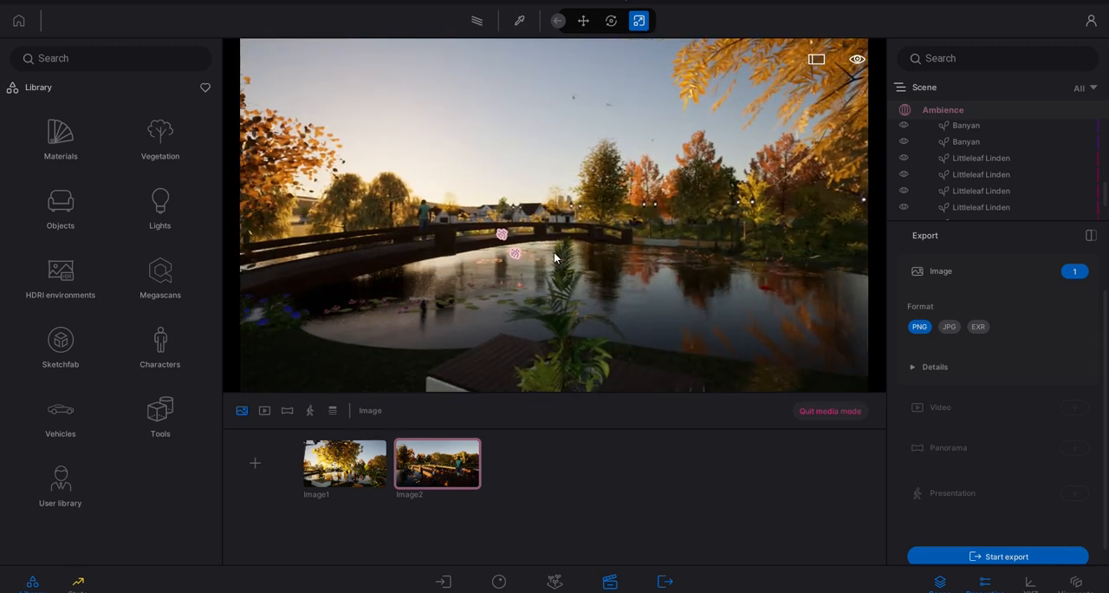
# - Select the man standing on the bridge and focus the view on him
pyautogui.click(426, 208)
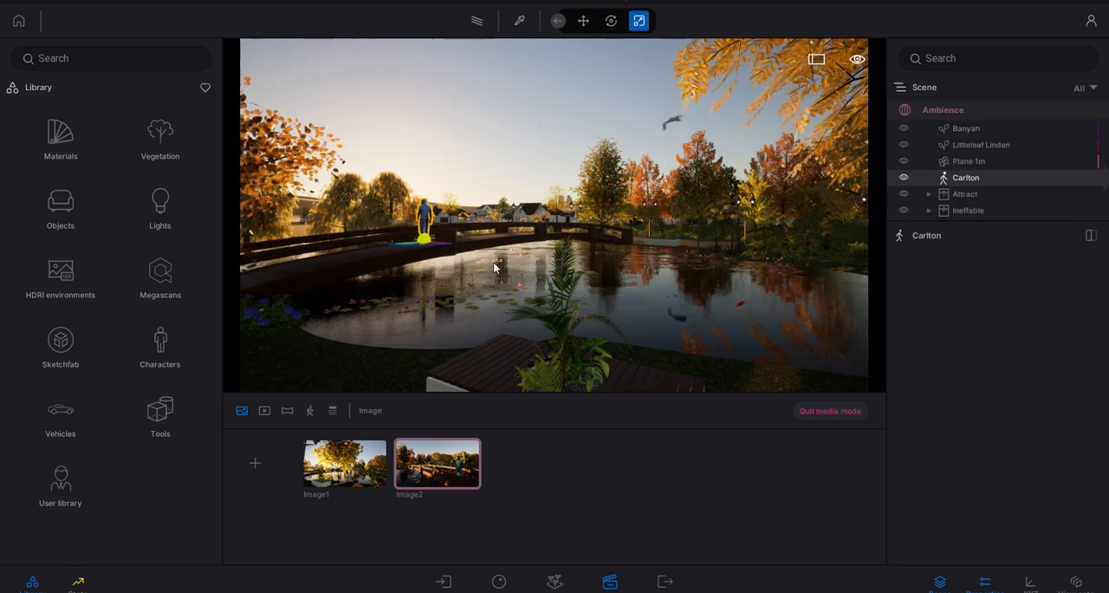
pyautogui.press('f')
pyautogui.moveTo(505, 241); pyautogui.dragTo(484, 246, button='right')
pyautogui.press('e')
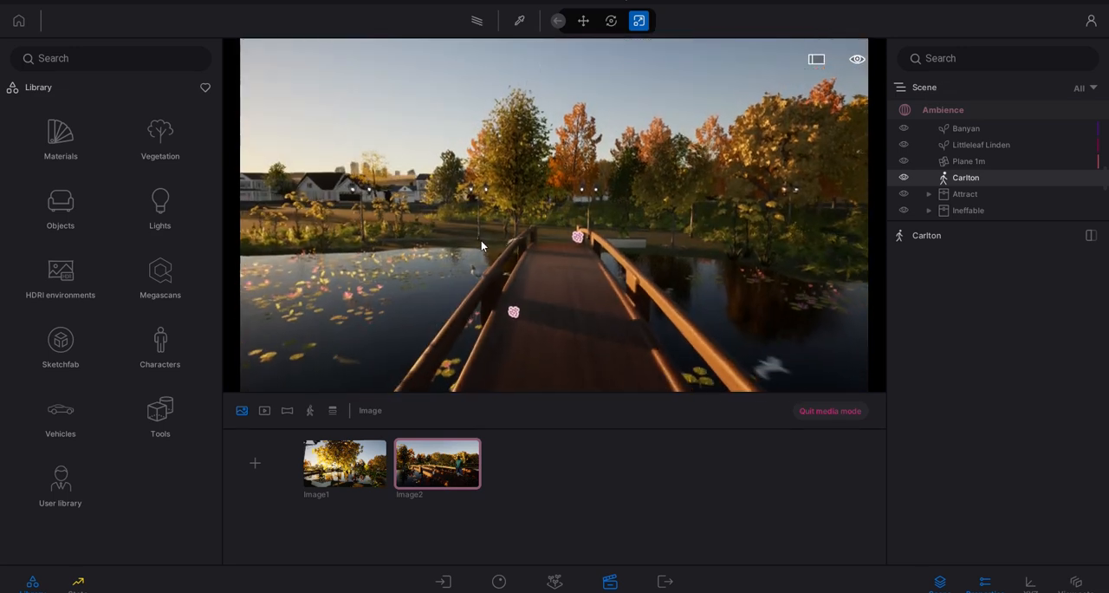
pyautogui.press('s')
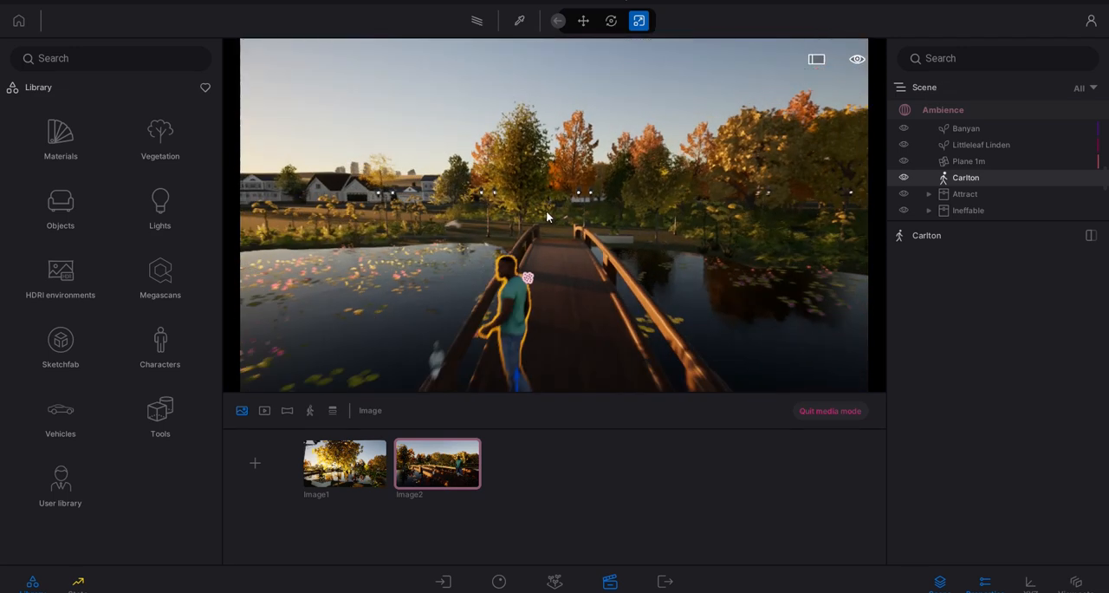
# - Set the navigation speed to Inspect speed 1 and try it out beside the man on the bridge
pyautogui.click(857, 61)
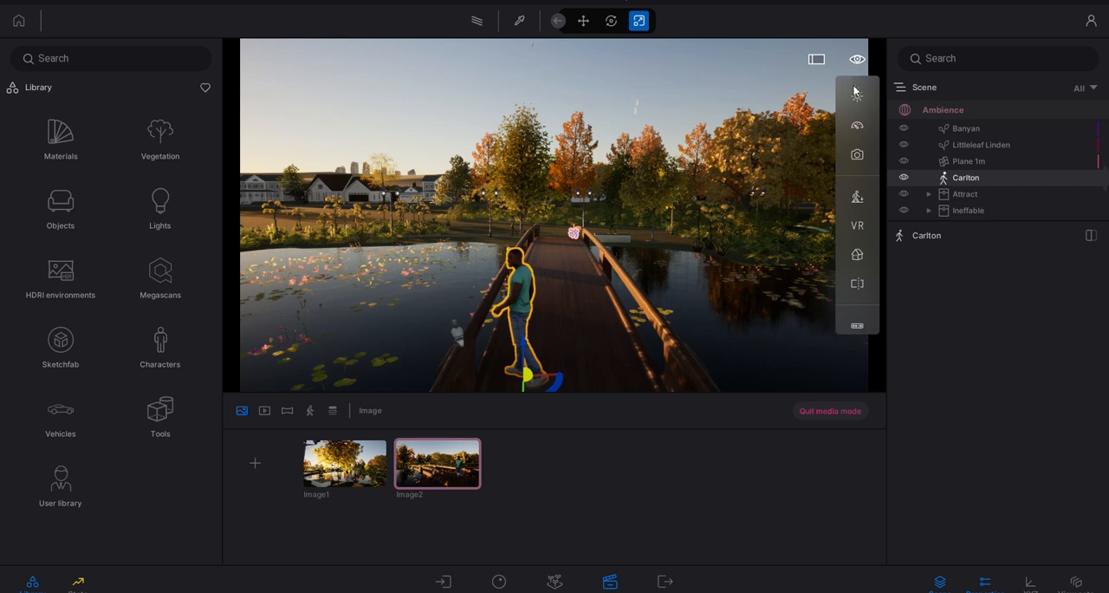
pyautogui.moveTo(859, 97)
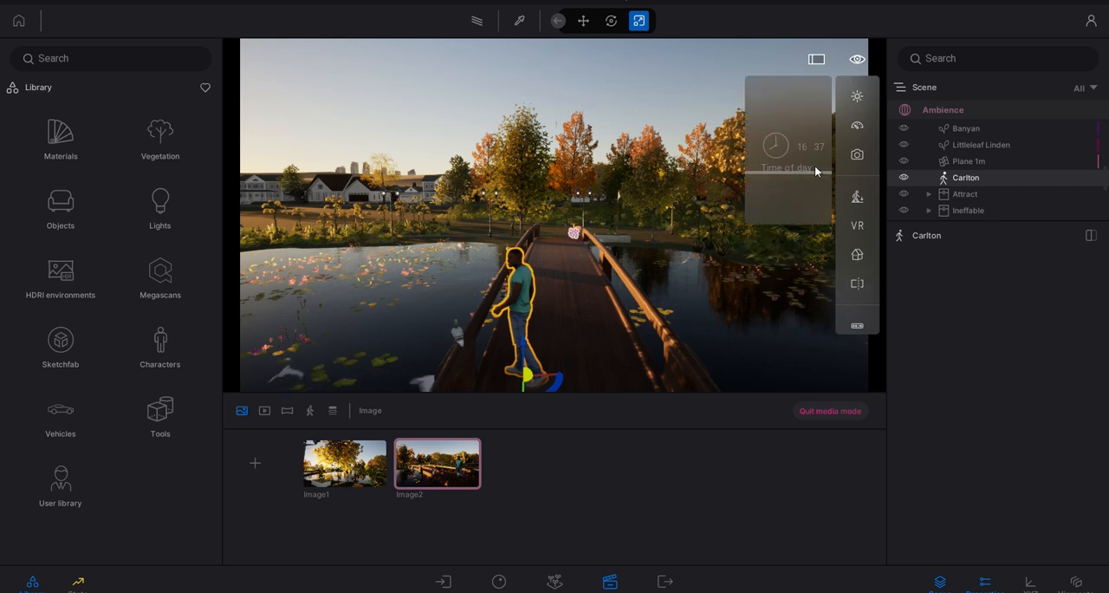
pyautogui.click(857, 59)
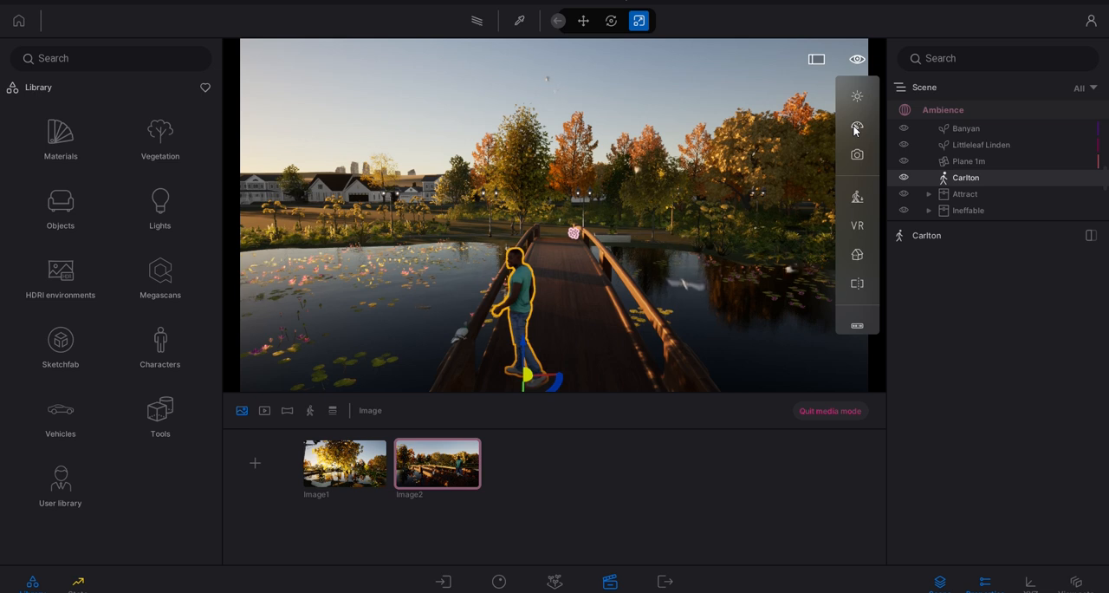
pyautogui.moveTo(856, 130)
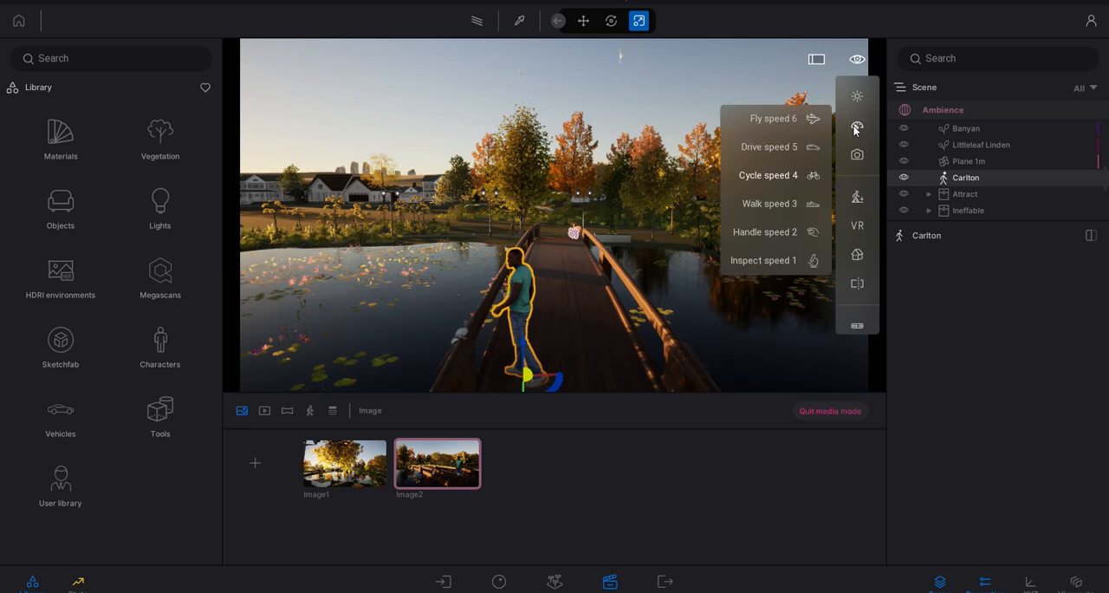
pyautogui.click(793, 261)
pyautogui.moveTo(513, 287); pyautogui.dragTo(514, 288, button='right')
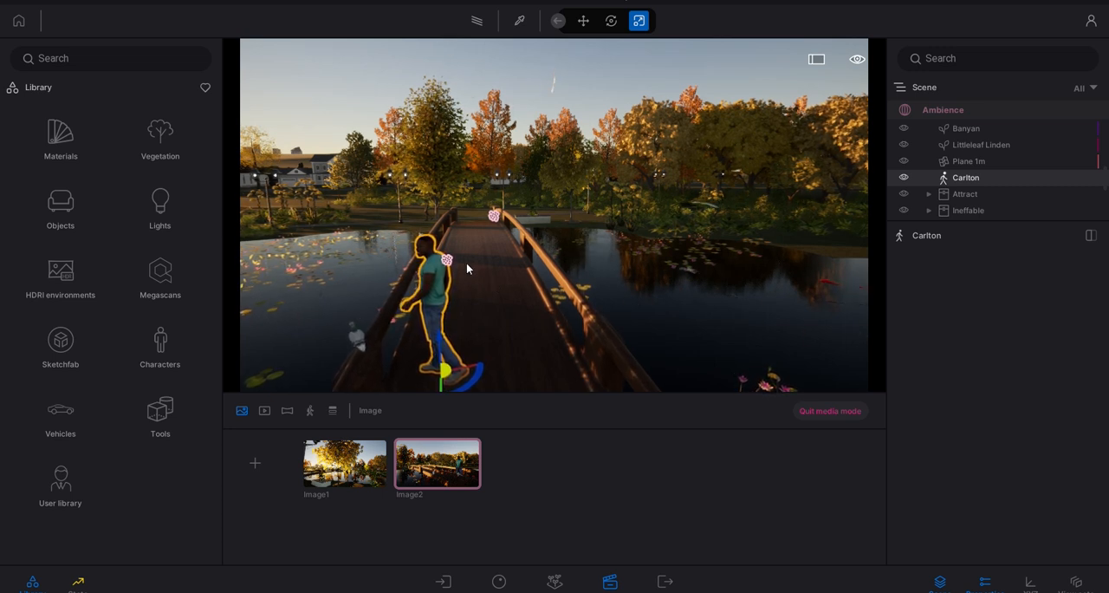
# - Set the navigation speed to Cycle speed 4 and view the bridge and houses from across the pond
pyautogui.click(857, 61)
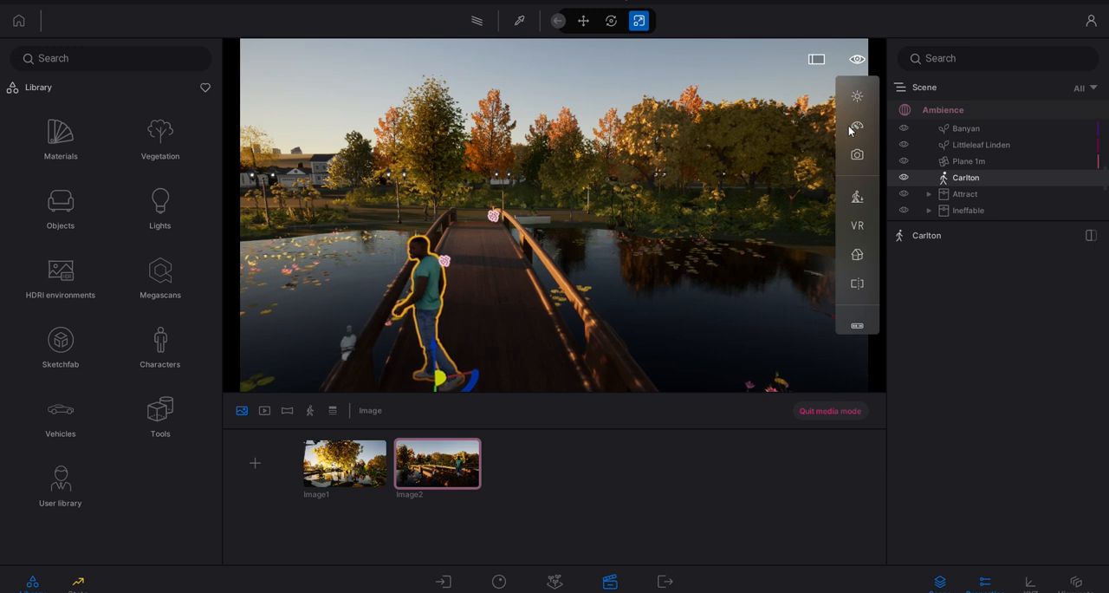
pyautogui.moveTo(852, 131)
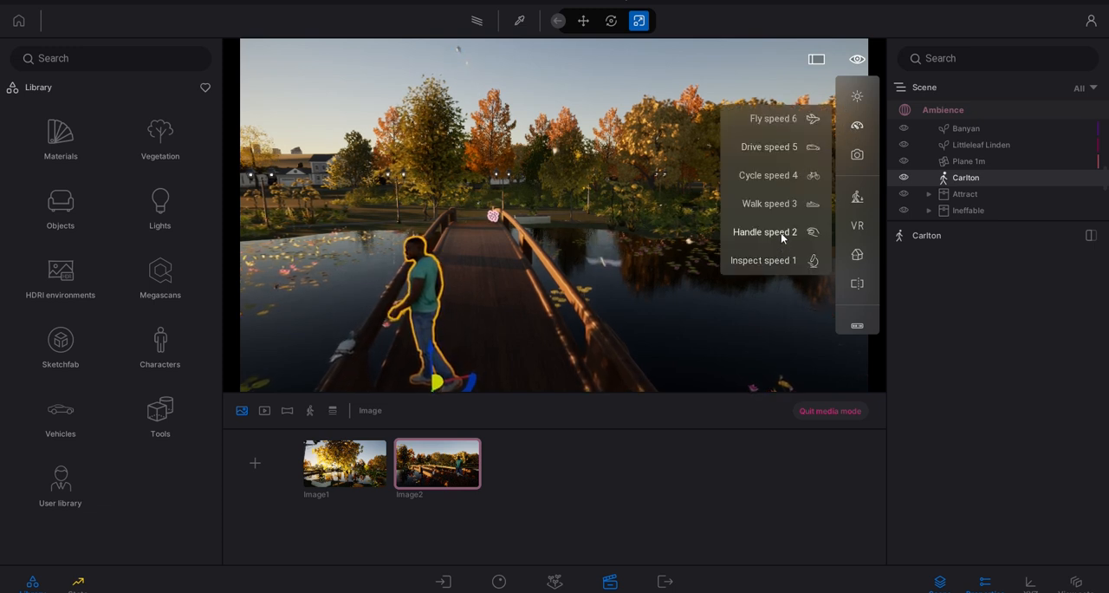
pyautogui.click(787, 180)
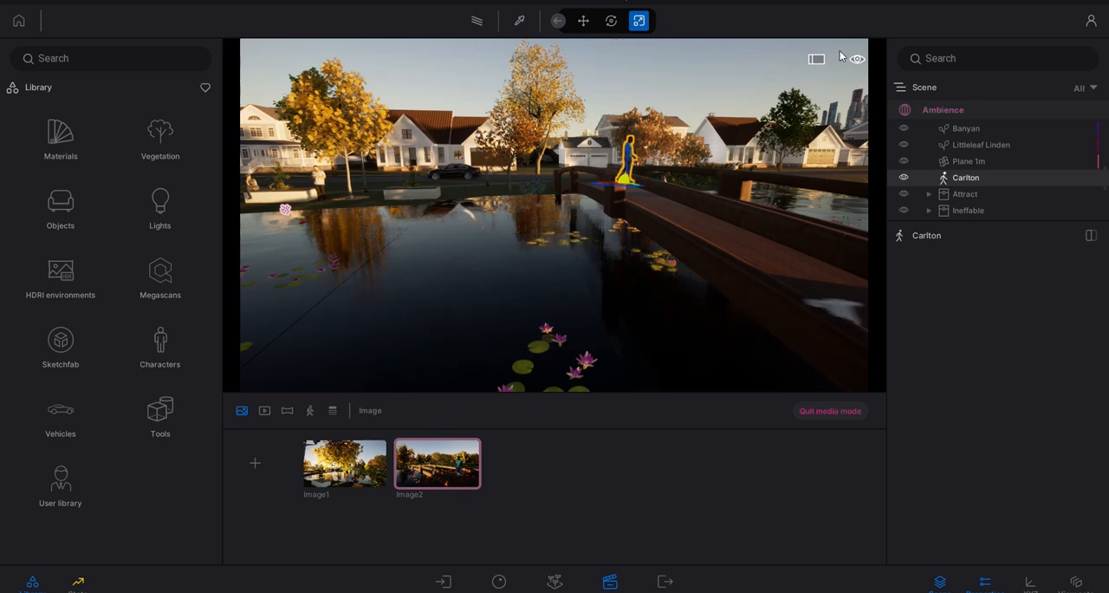
# - Switch to Drone mode and fly from the bridge to the lawn beside the pond
pyautogui.moveTo(855, 59)
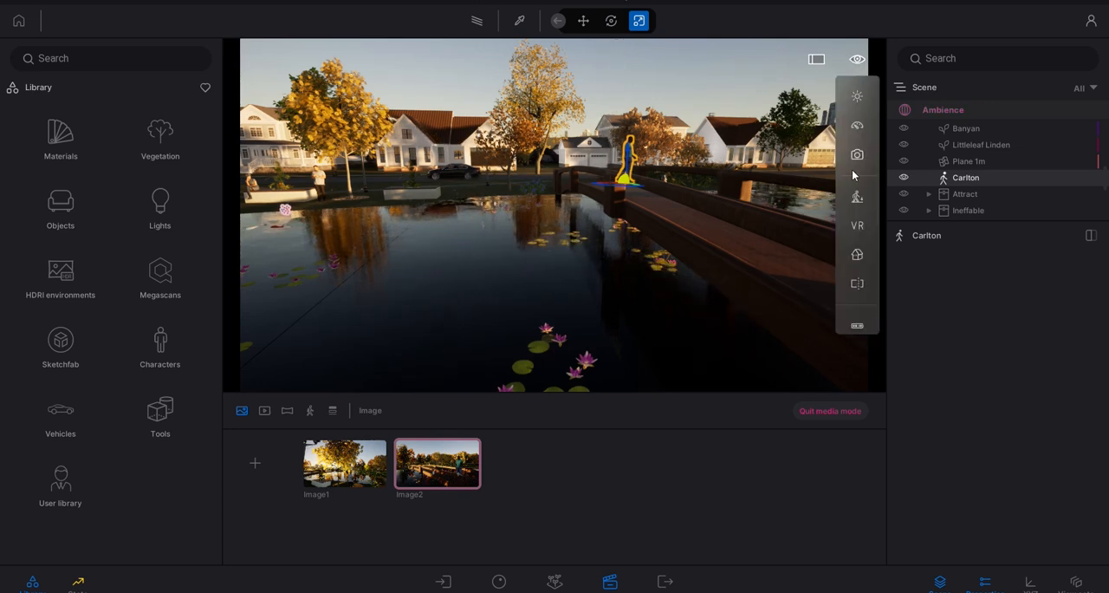
pyautogui.moveTo(854, 197)
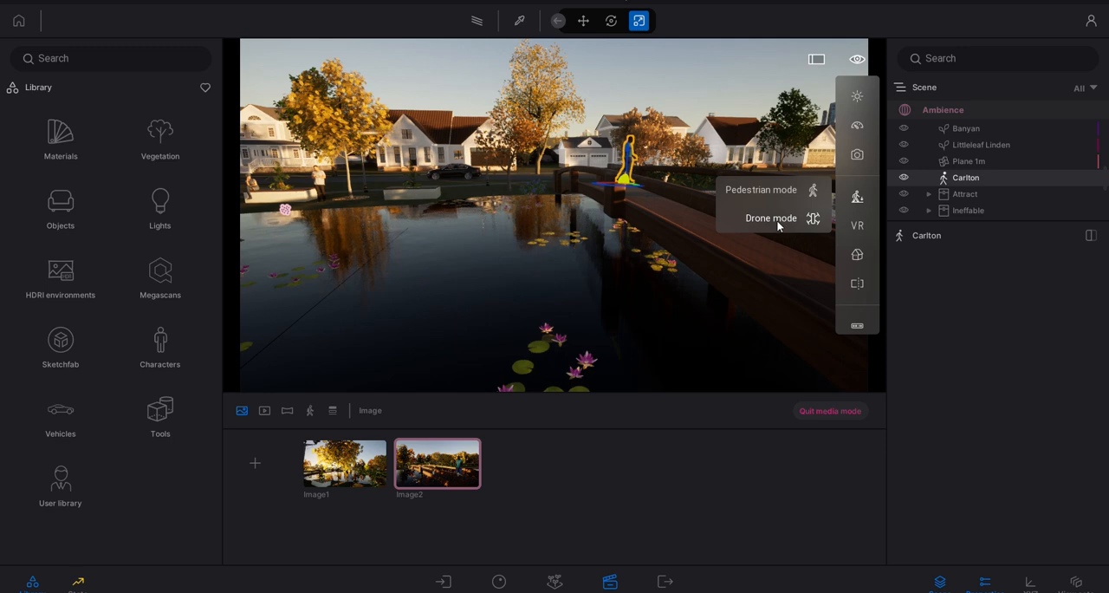
pyautogui.click(771, 218)
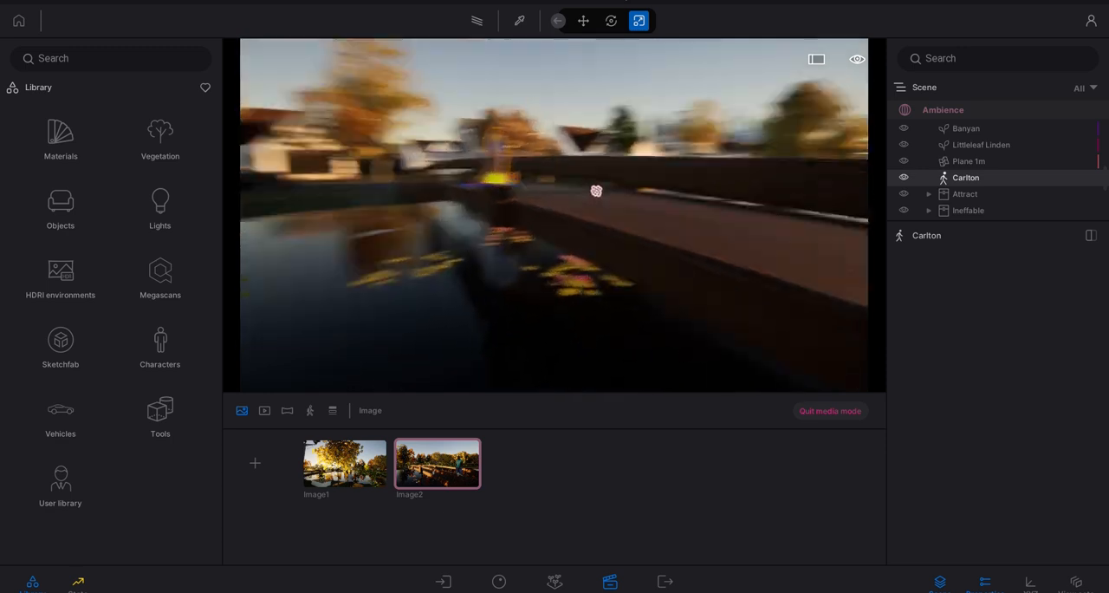
pyautogui.moveTo(546, 201); pyautogui.dragTo(518, 204, button='right')
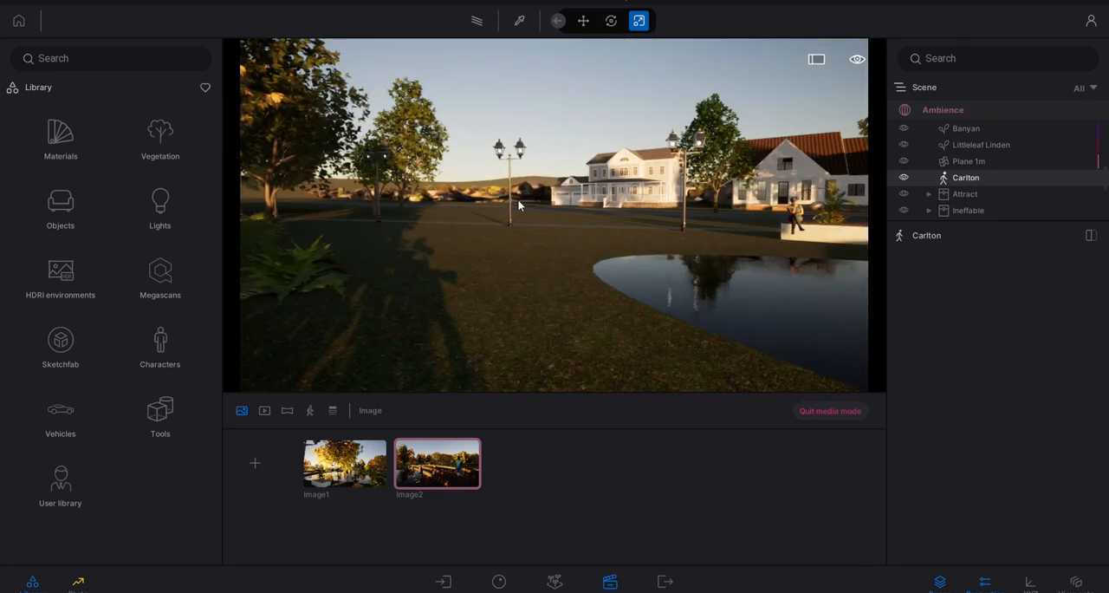
# - Switch to Pedestrian mode and walk across the lawn to the black sedan parked on the street
pyautogui.click(858, 60)
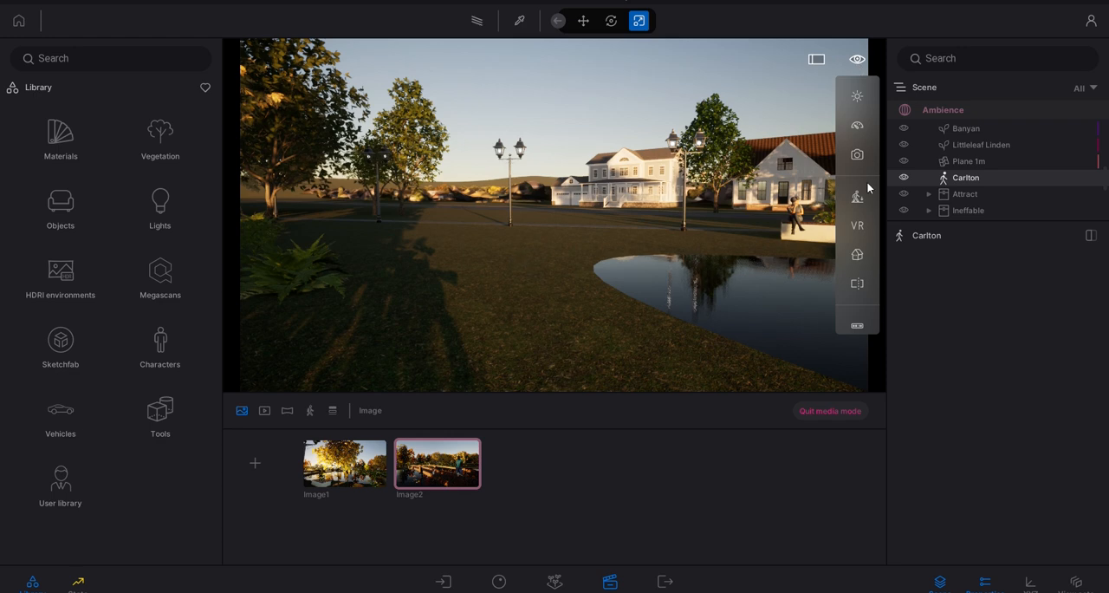
pyautogui.moveTo(862, 200)
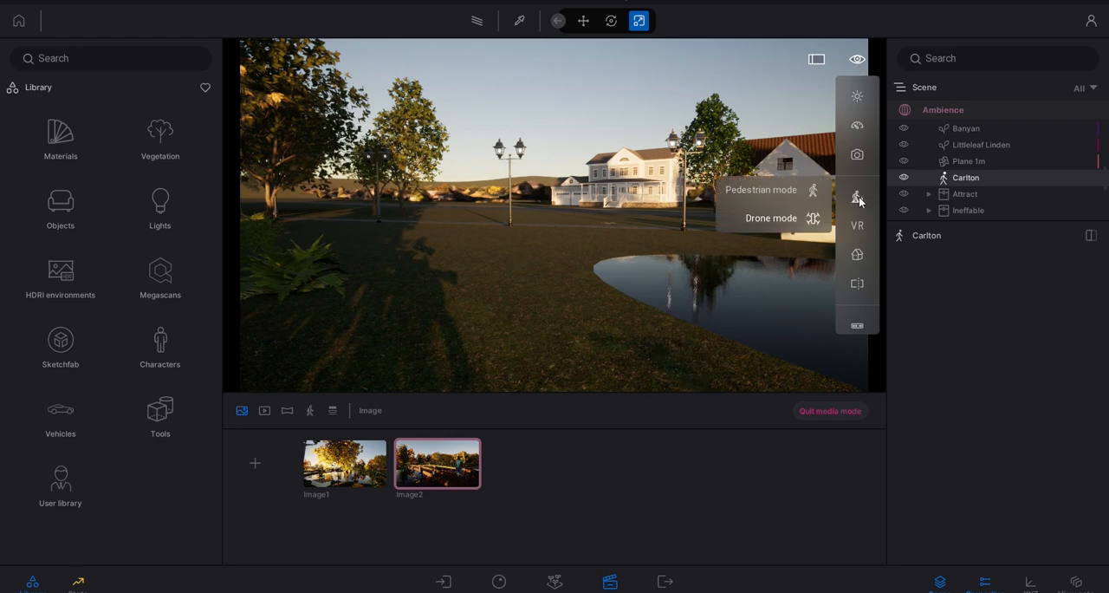
pyautogui.click(754, 190)
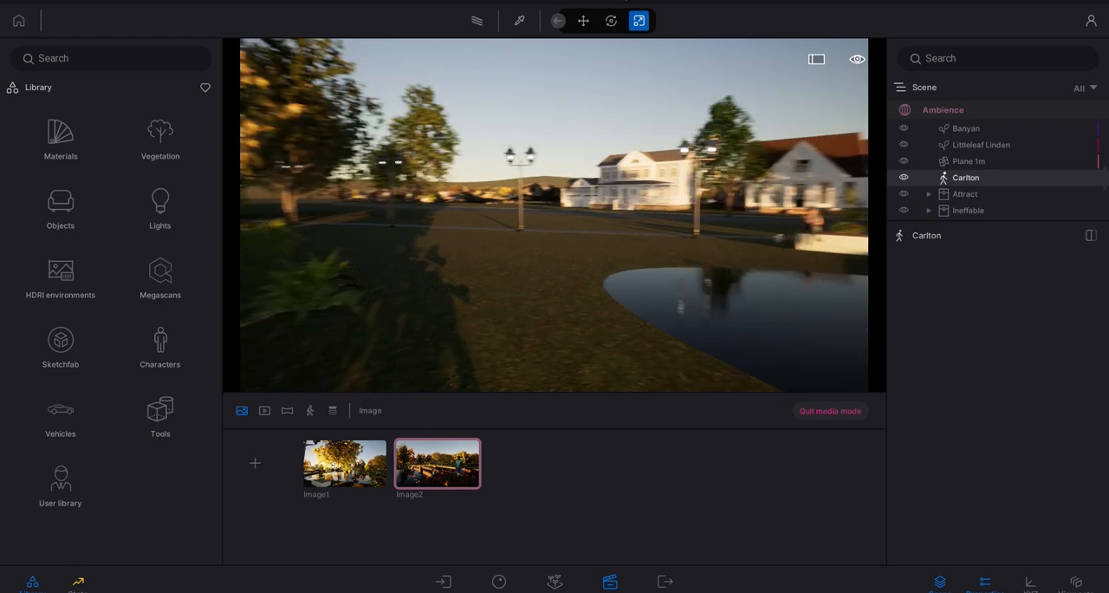
pyautogui.press('w')
pyautogui.moveTo(641, 199); pyautogui.dragTo(676, 207, button='right')
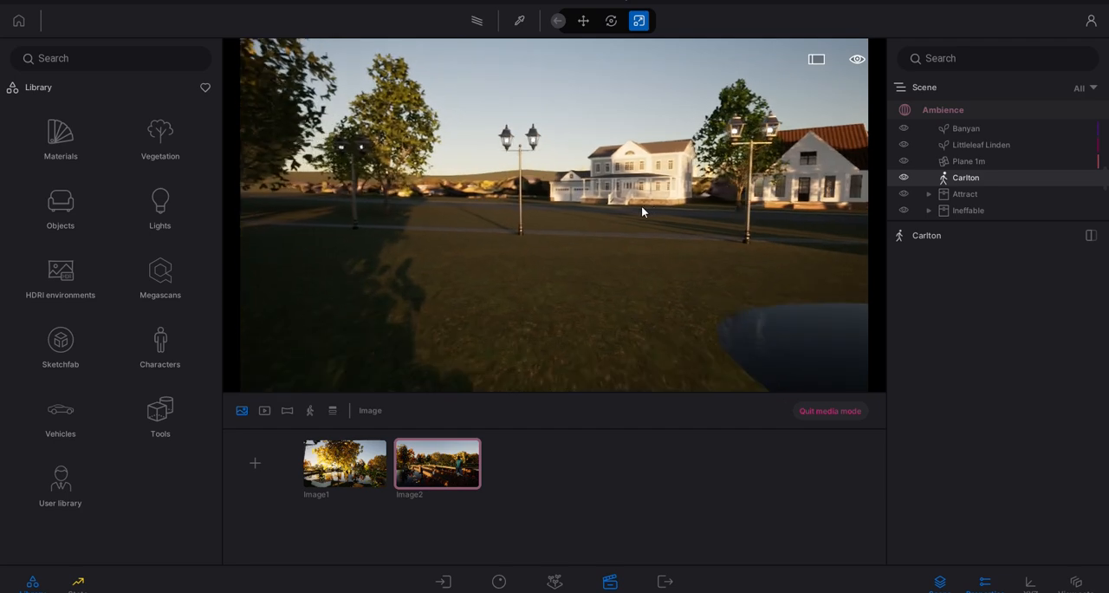
pyautogui.press('w')
pyautogui.moveTo(605, 184); pyautogui.dragTo(663, 184, button='right')
pyautogui.press('w')
pyautogui.press('w')
# - Set the navigation speed to Walk speed 3 and walk past the street lamp towards the bridge
pyautogui.moveTo(861, 63)
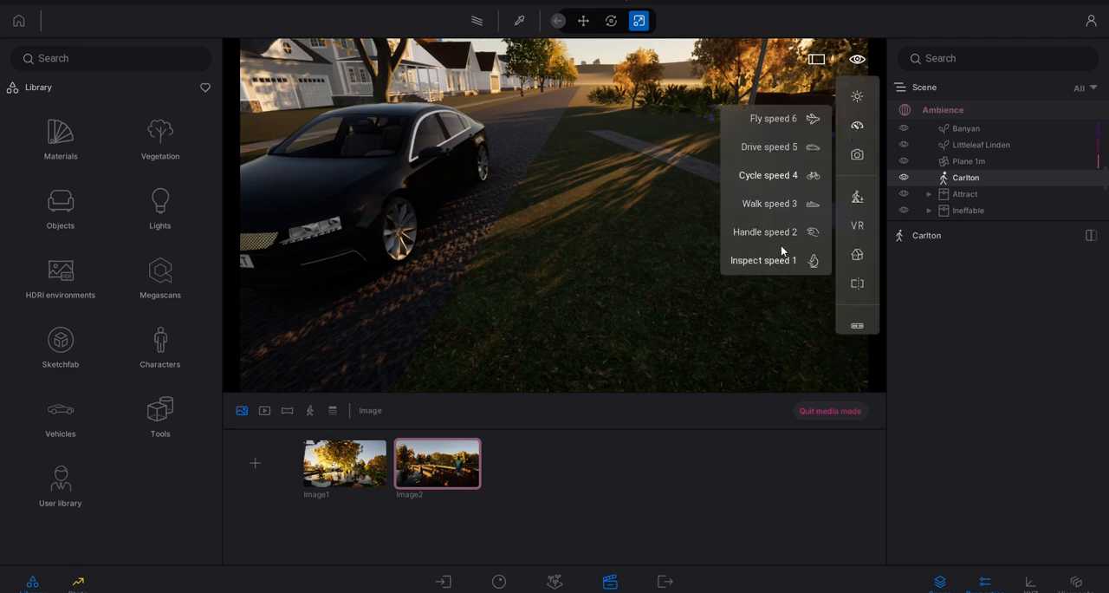
pyautogui.click(783, 205)
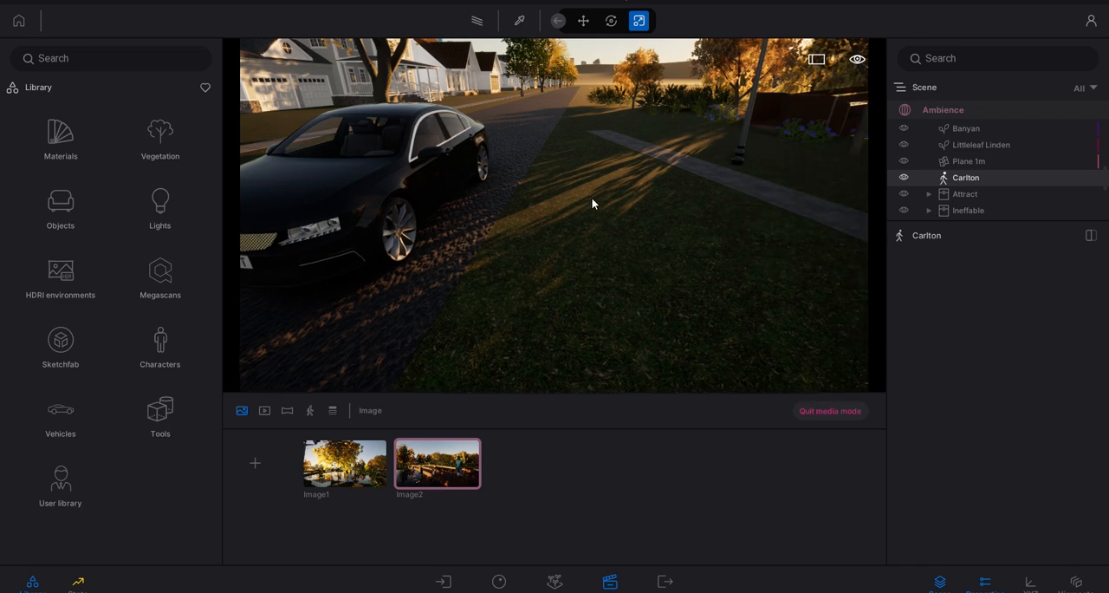
pyautogui.moveTo(591, 196); pyautogui.dragTo(645, 172, button='right')
pyautogui.press('w')
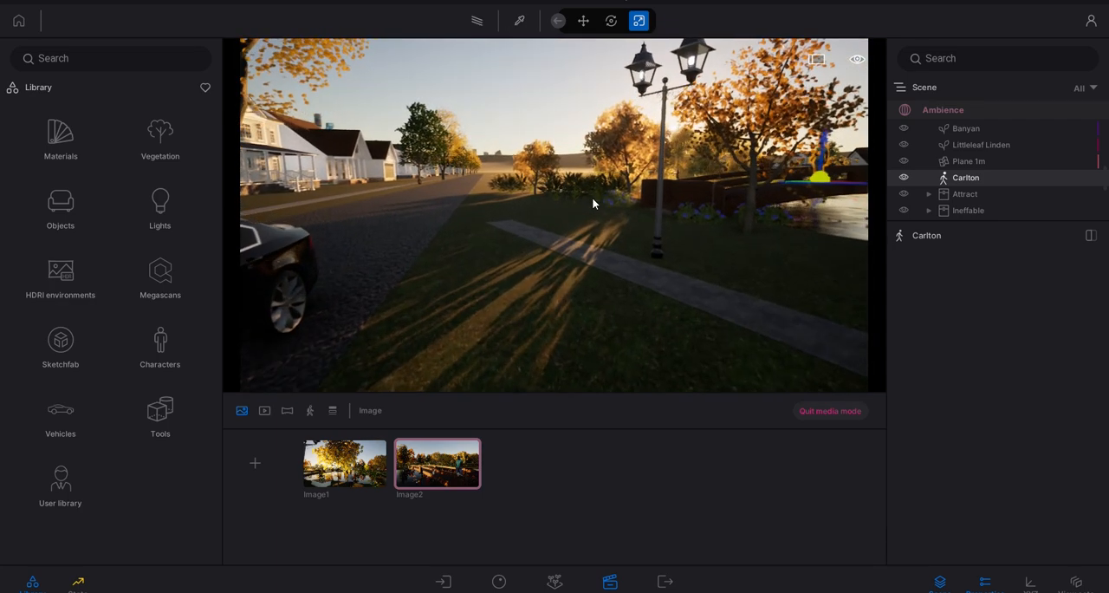
pyautogui.press('w')
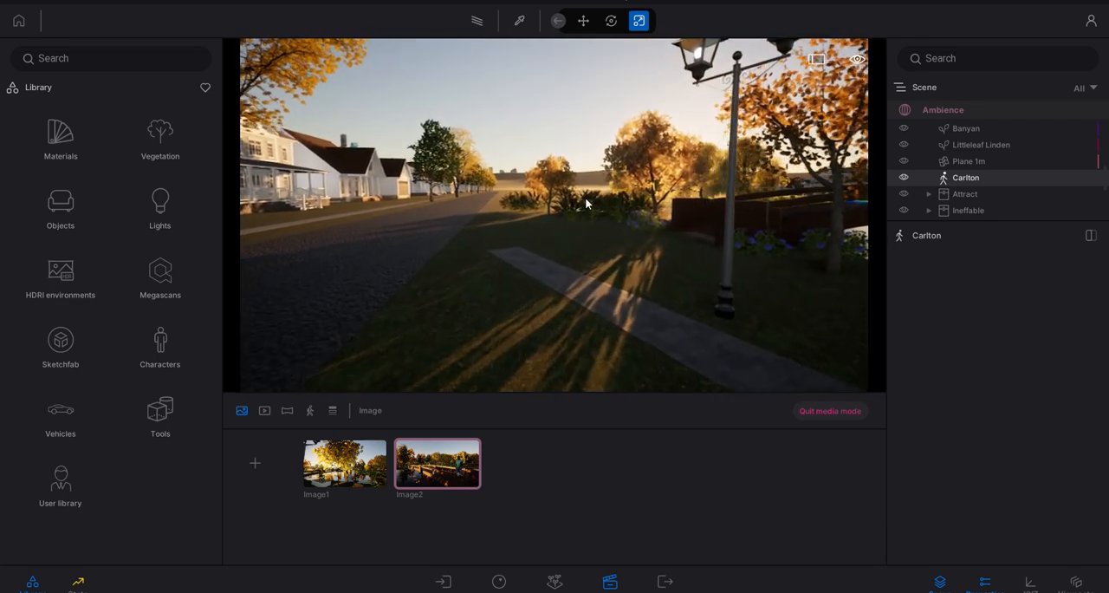
pyautogui.moveTo(830, 55); pyautogui.dragTo(865, 62, button='right')
pyautogui.press('w')
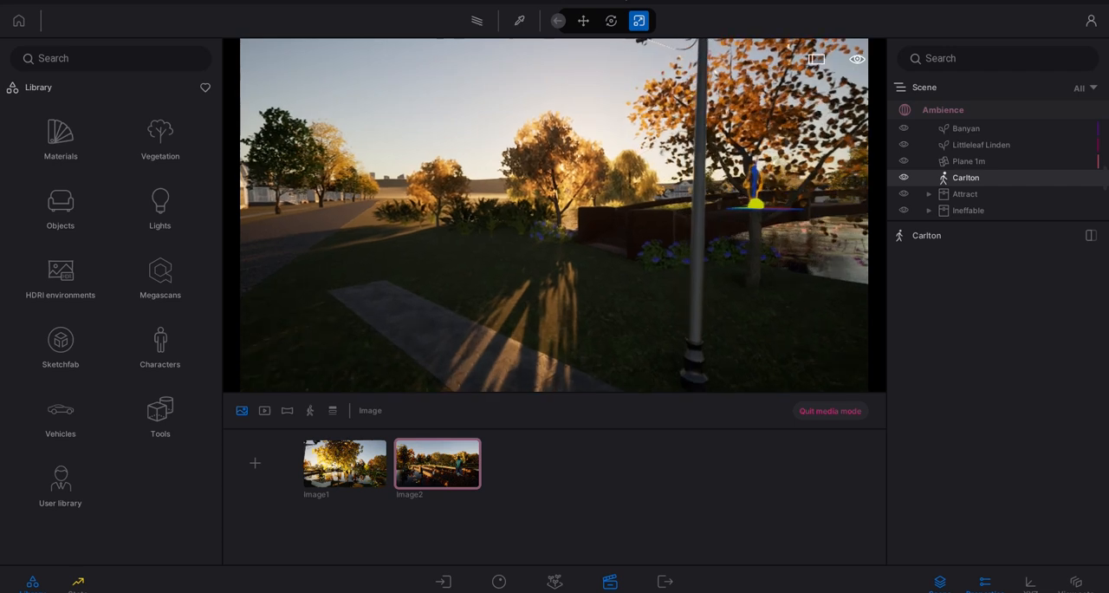
pyautogui.press('w')
# - Look over the viewport's remaining view options, including VR
pyautogui.click(858, 59)
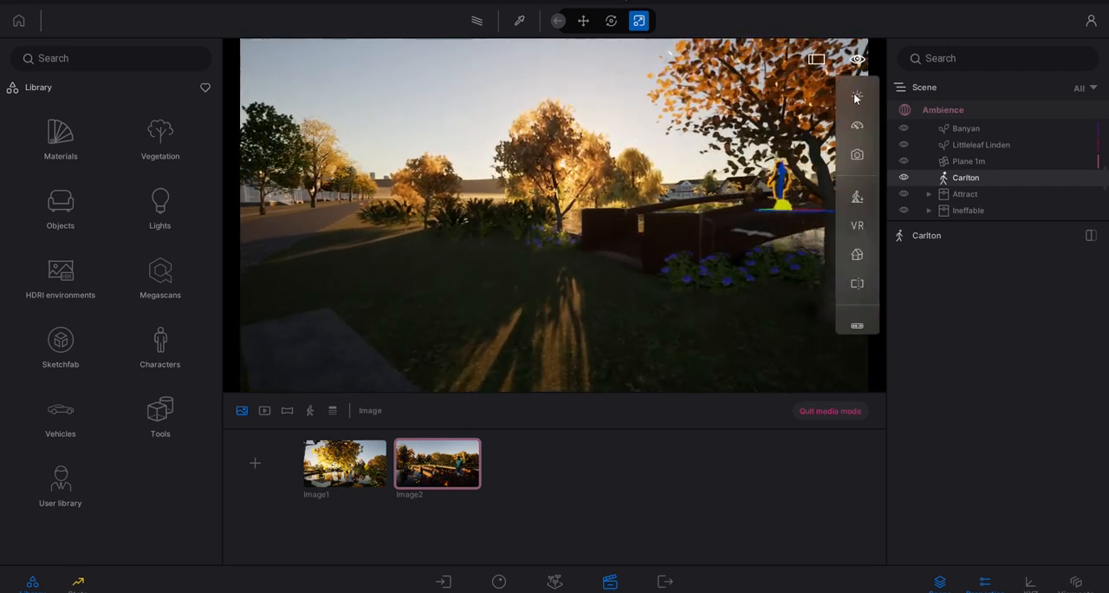
pyautogui.click(857, 226)
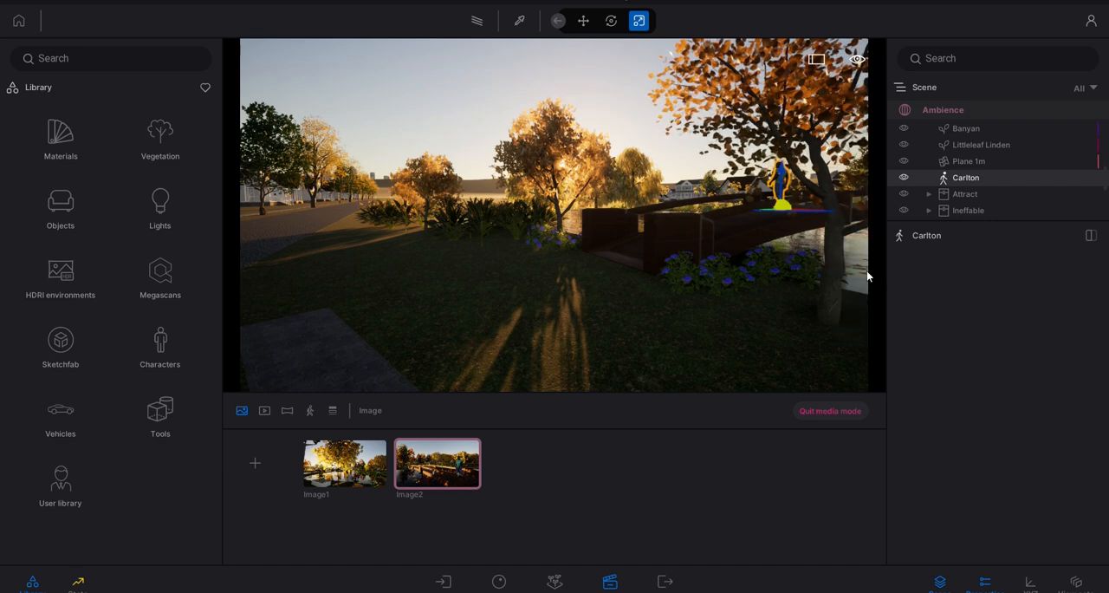
pyautogui.moveTo(860, 60)
pyautogui.moveTo(856, 285)
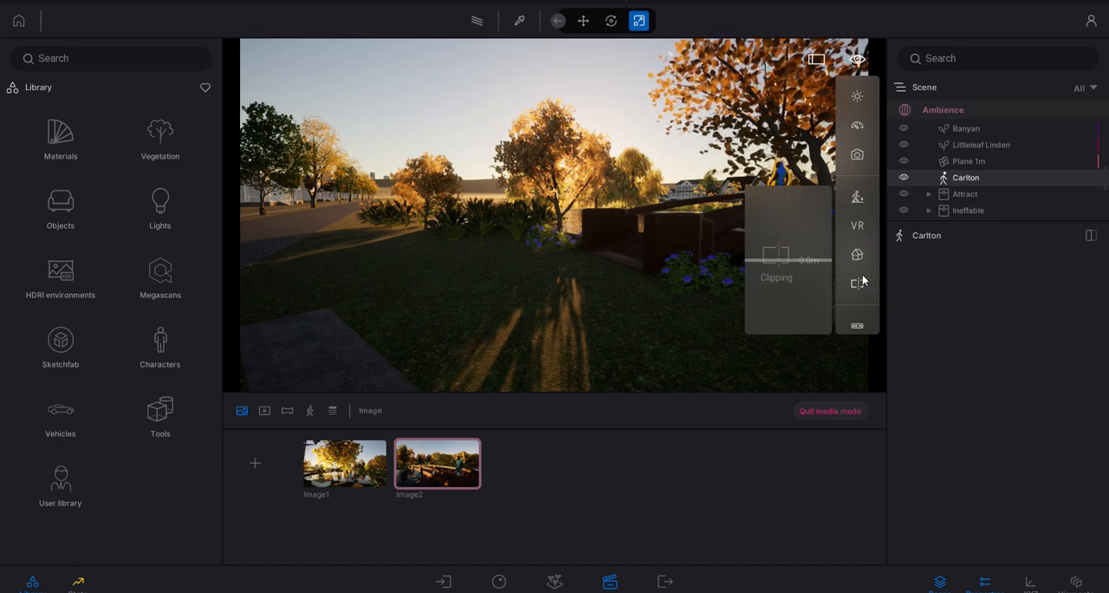
# - Show the viewport in full screen and return to the normal interface layout
pyautogui.click(853, 60)
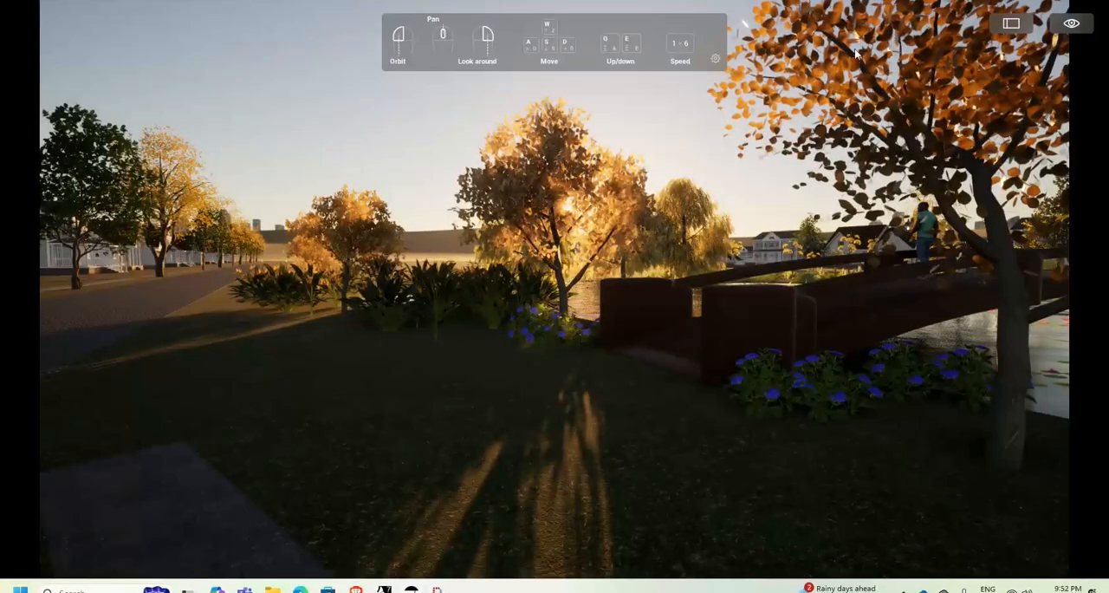
pyautogui.click(1016, 23)
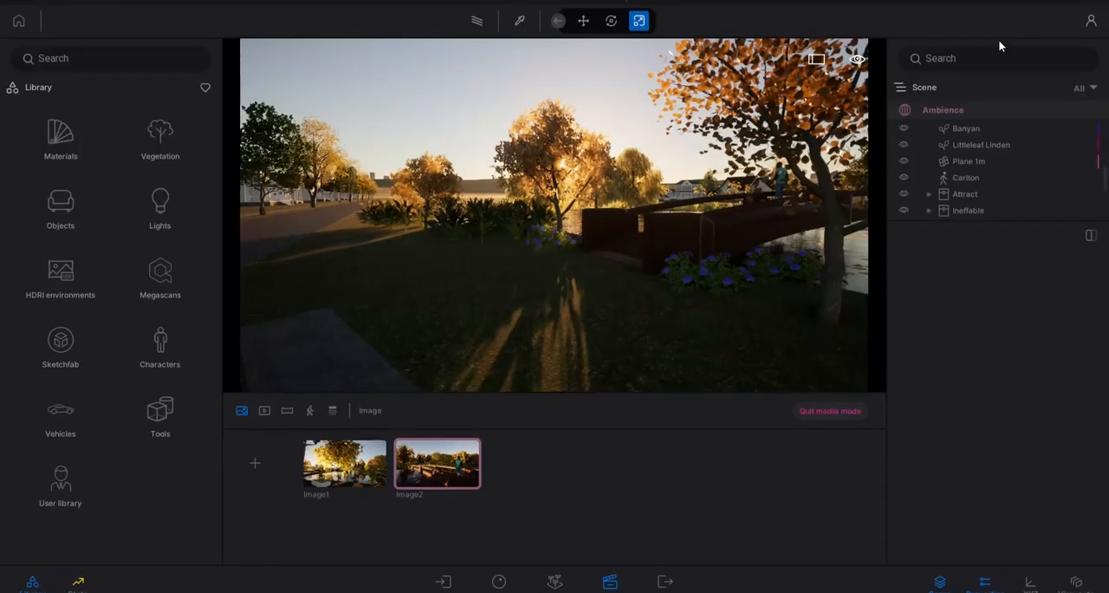
pyautogui.click(816, 60)
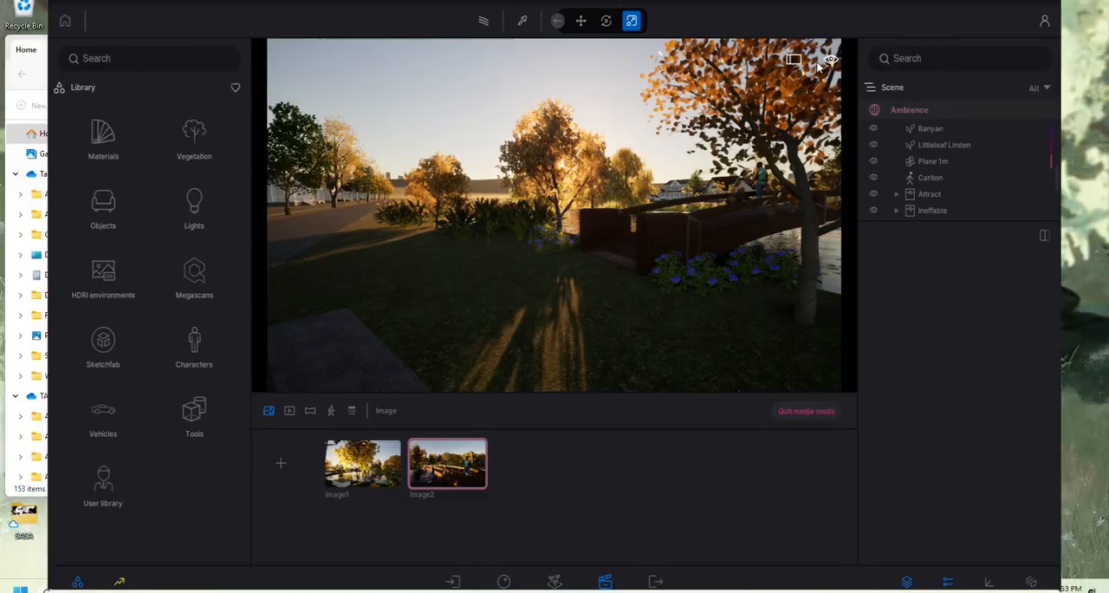
pyautogui.click(1010, 26)
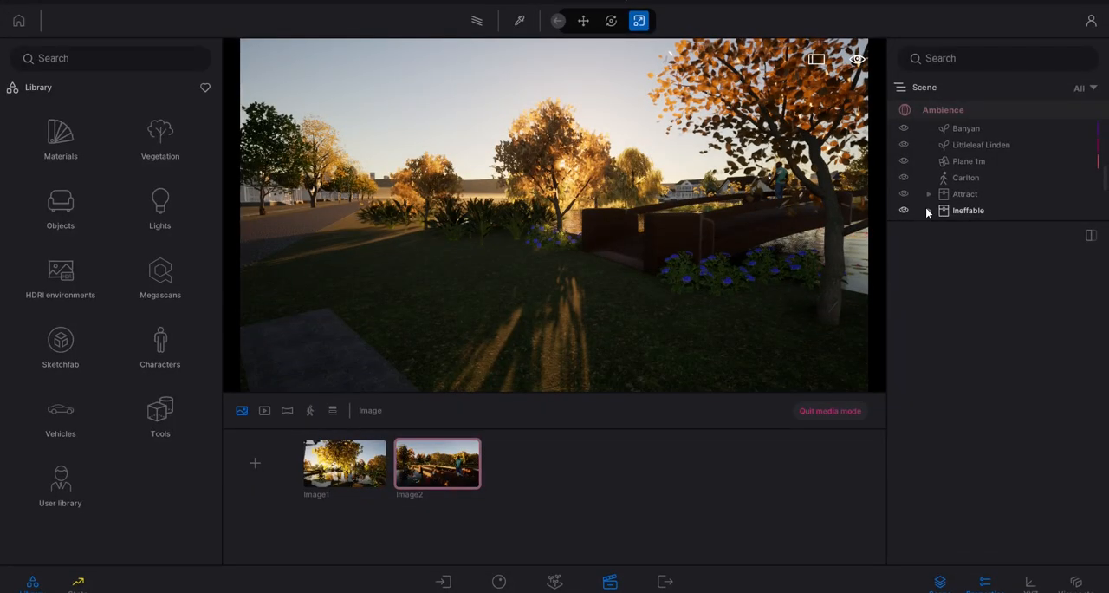
# - Return to the Image2 view and open its Ambience environment settings at Global lighting
pyautogui.moveTo(535, 169); pyautogui.dragTo(566, 194, button='right')
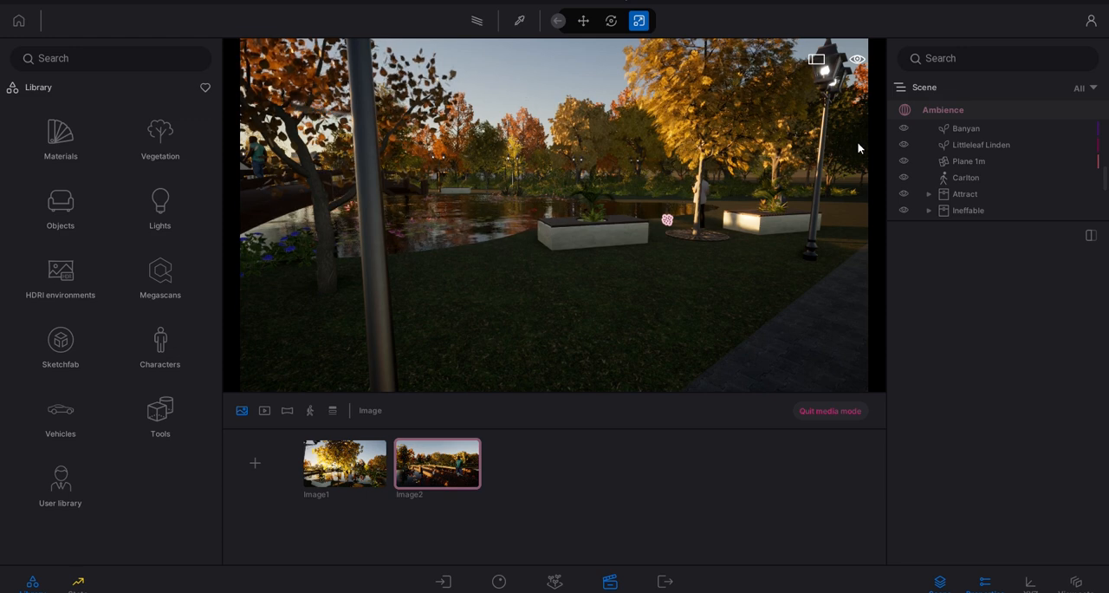
pyautogui.scroll(2, 989, 149)
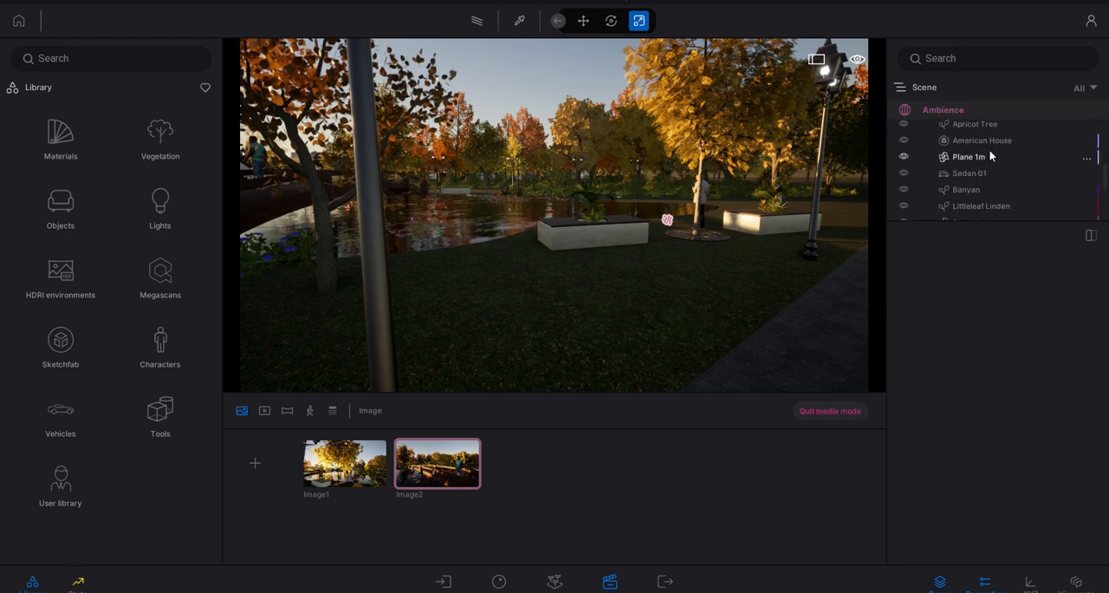
pyautogui.scroll(2, 985, 124)
pyautogui.click(931, 108)
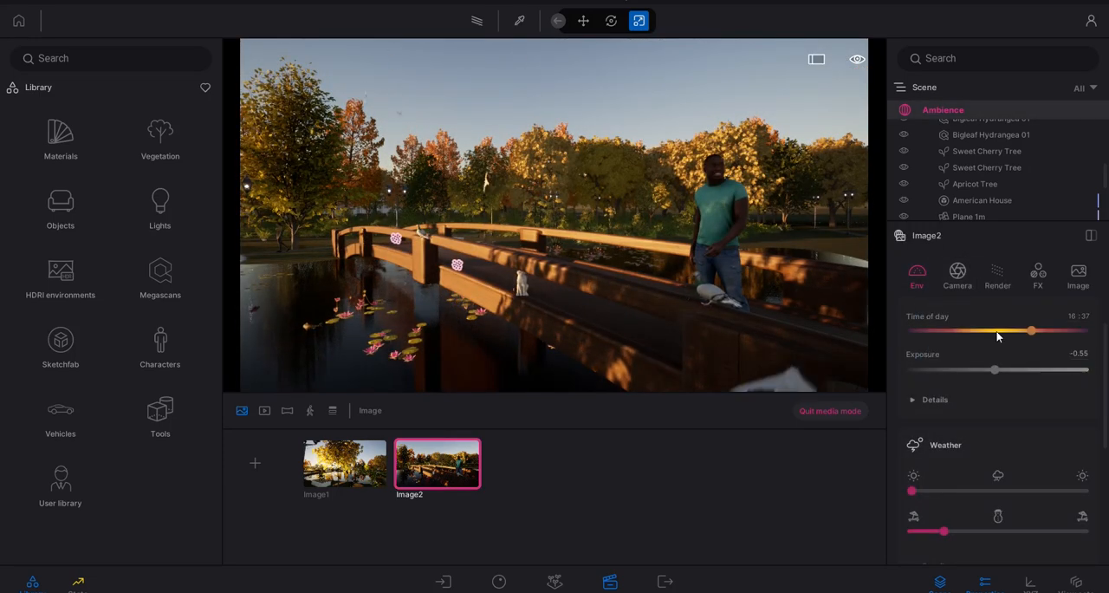
pyautogui.scroll(1, 955, 377)
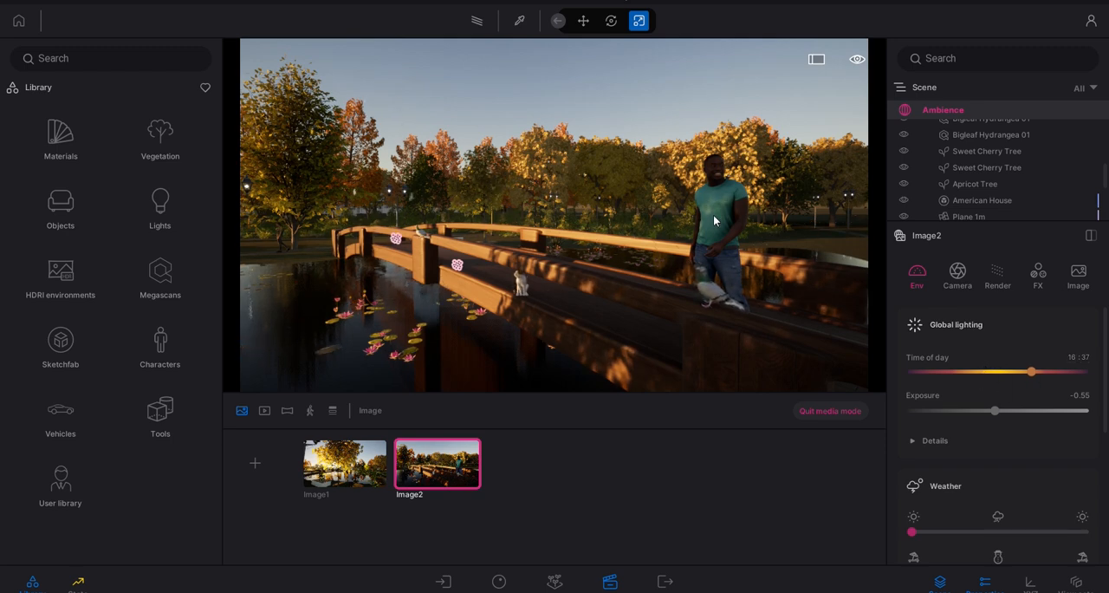
# - Examine Image2's environment settings, including the month and map in the Location details
pyautogui.moveTo(714, 221); pyautogui.dragTo(756, 226, button='right')
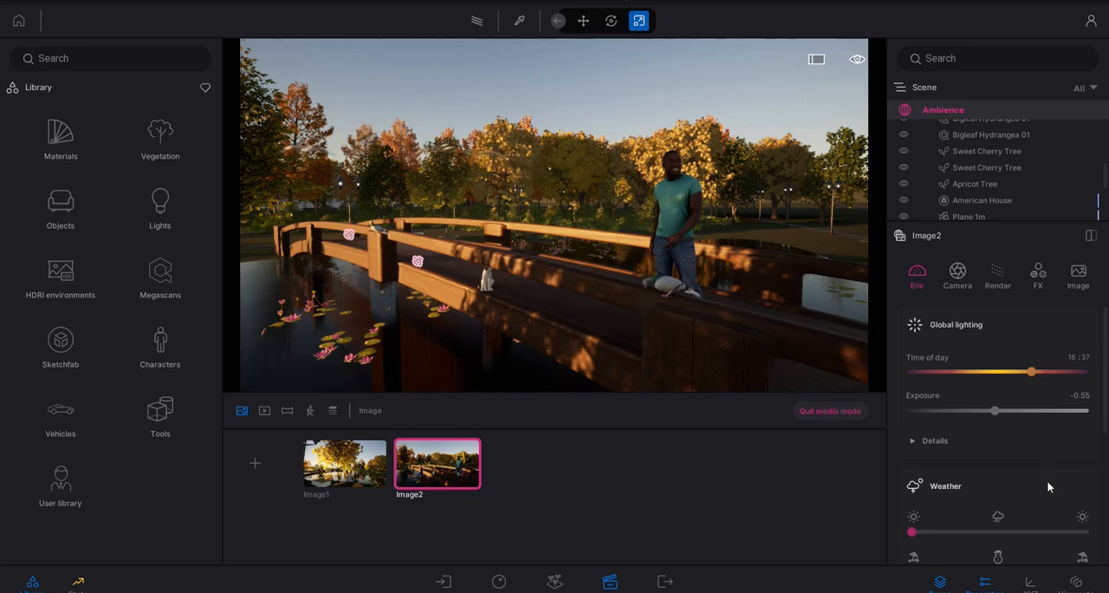
pyautogui.scroll(-6, 1046, 480)
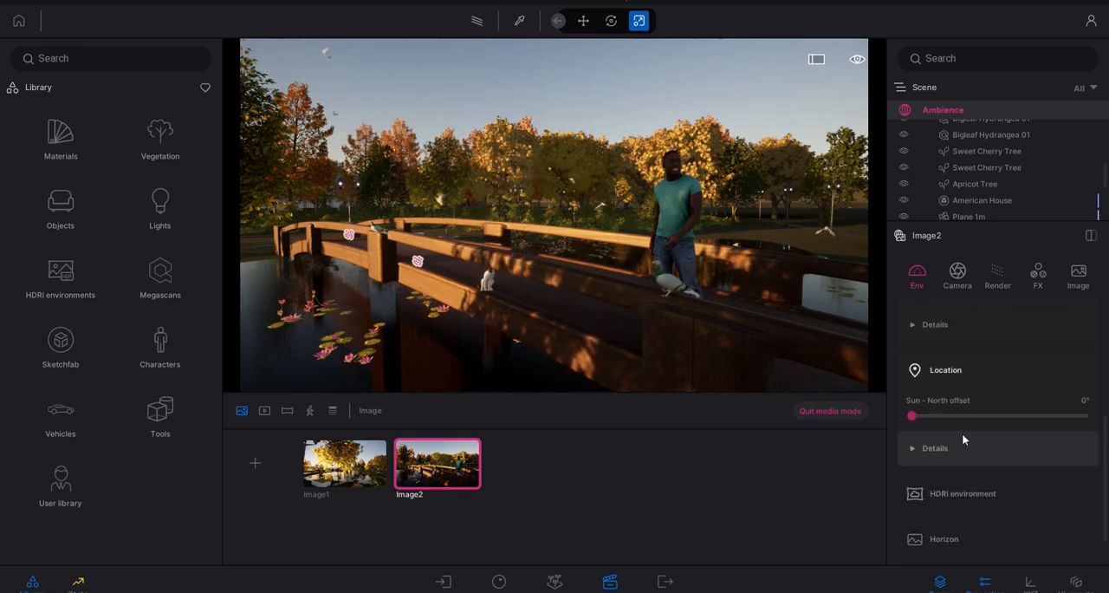
pyautogui.scroll(-2, 959, 434)
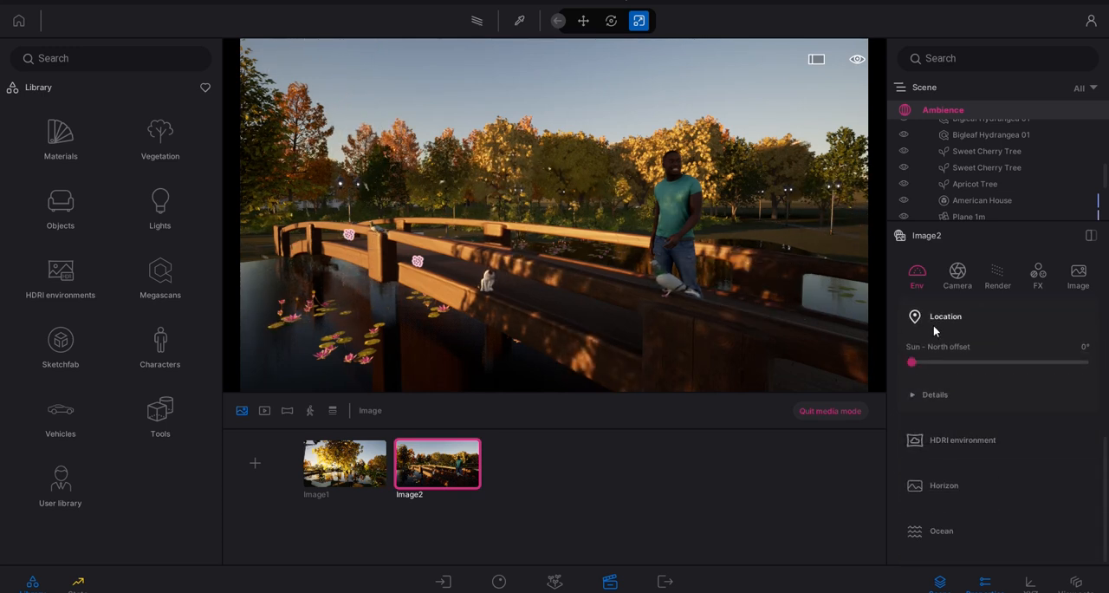
pyautogui.click(924, 398)
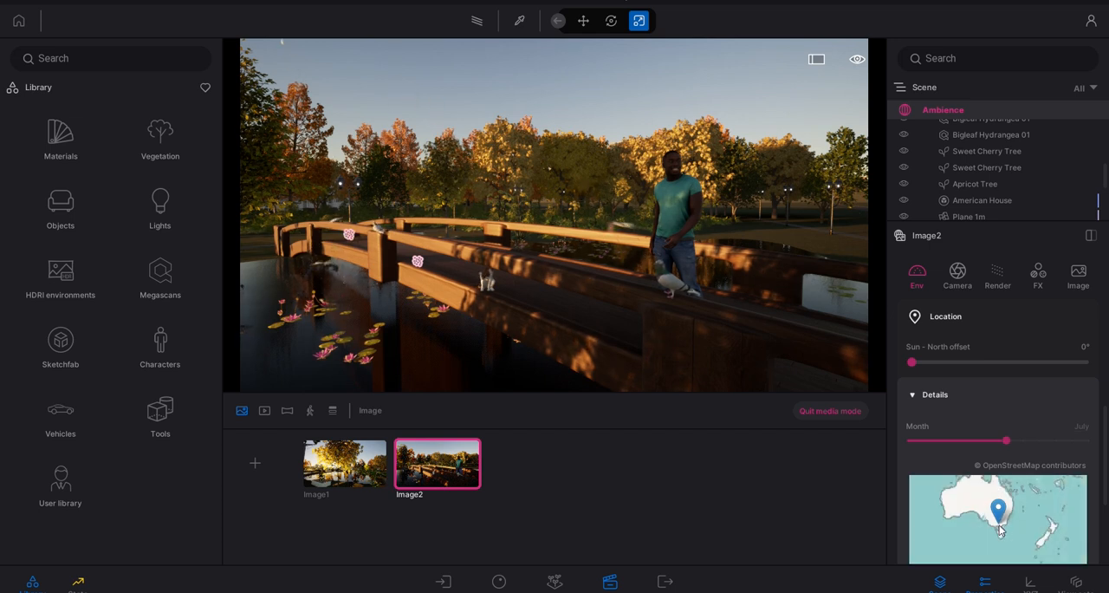
pyautogui.scroll(1, 1004, 538)
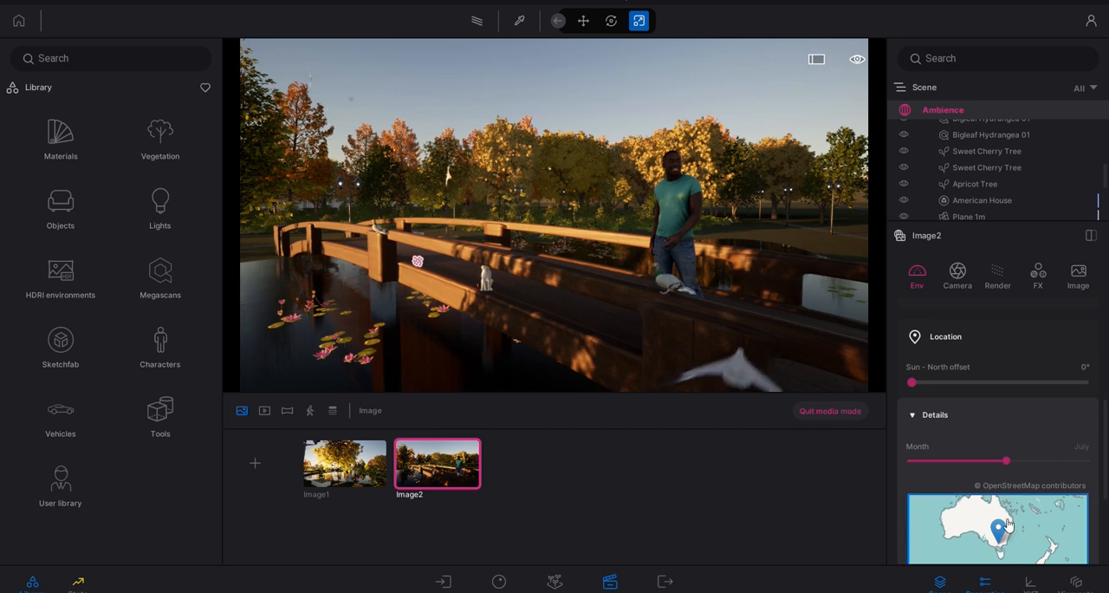
pyautogui.moveTo(1026, 523); pyautogui.dragTo(996, 528)
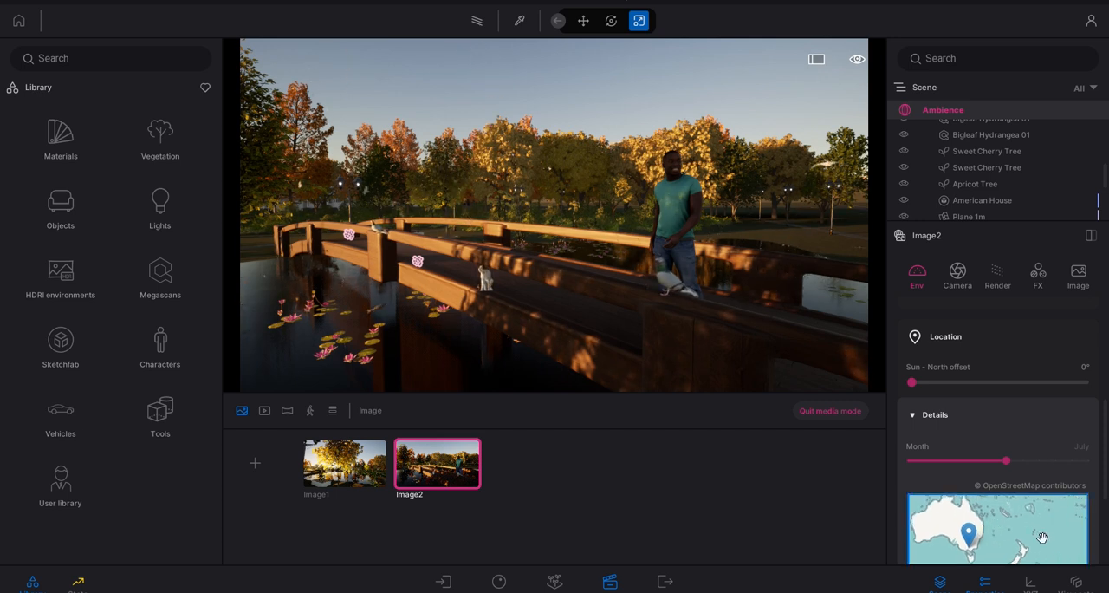
pyautogui.click(918, 411)
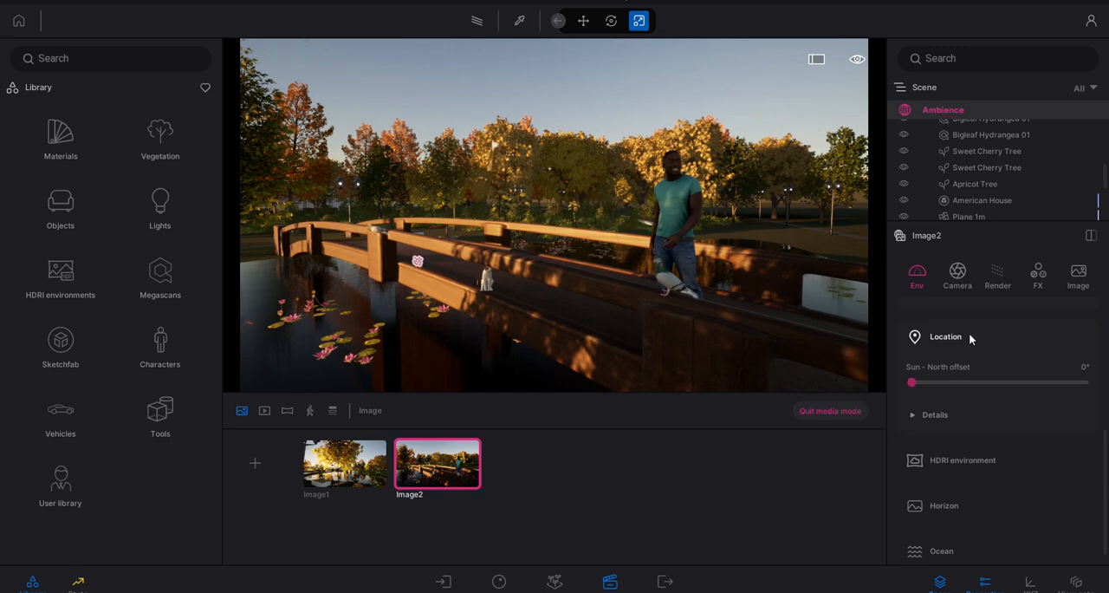
pyautogui.scroll(2, 977, 359)
pyautogui.scroll(4, 990, 333)
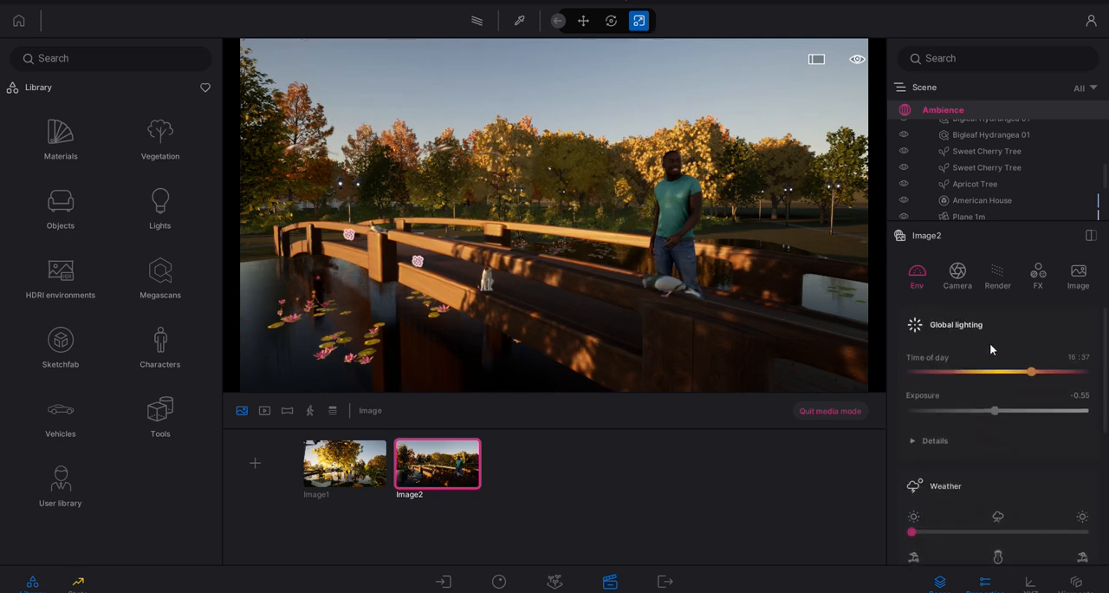
# - Fly up over the houses to view the city skyline and return to the saved Image2 view
pyautogui.moveTo(676, 208)
pyautogui.keyDown('shift'); pyautogui.mouseDown(button='middle')
pyautogui.moveTo(520, 208)
pyautogui.moveTo(673, 199)
pyautogui.mouseUp(button='middle'); pyautogui.keyUp('shift')
pyautogui.keyDown('shift'); pyautogui.moveTo(742, 194); pyautogui.dragTo(732, 242, button='middle'); pyautogui.keyUp('shift')
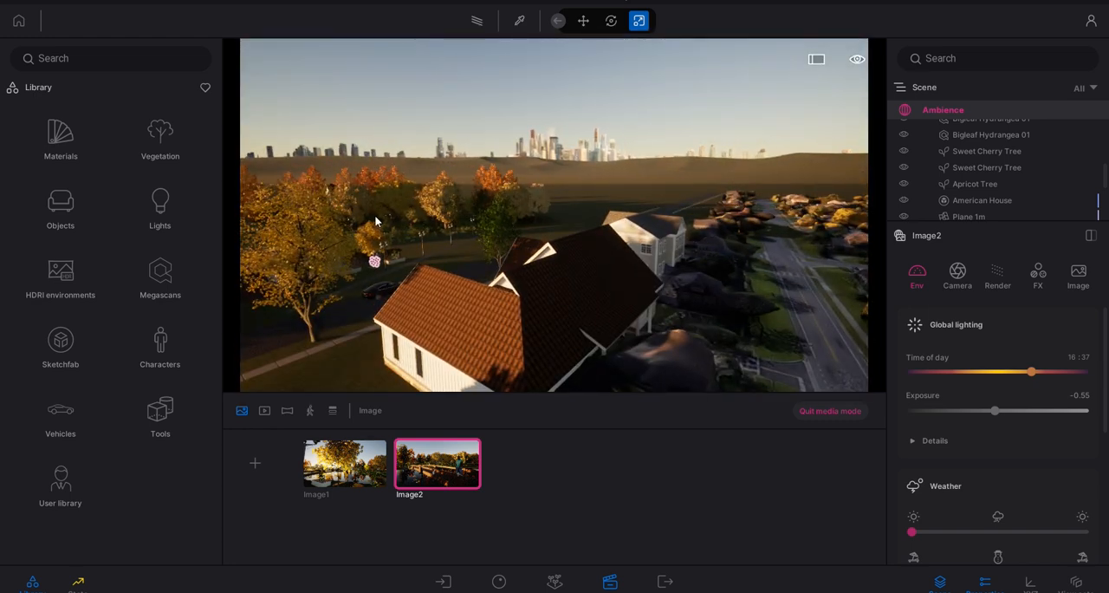
pyautogui.click(453, 465)
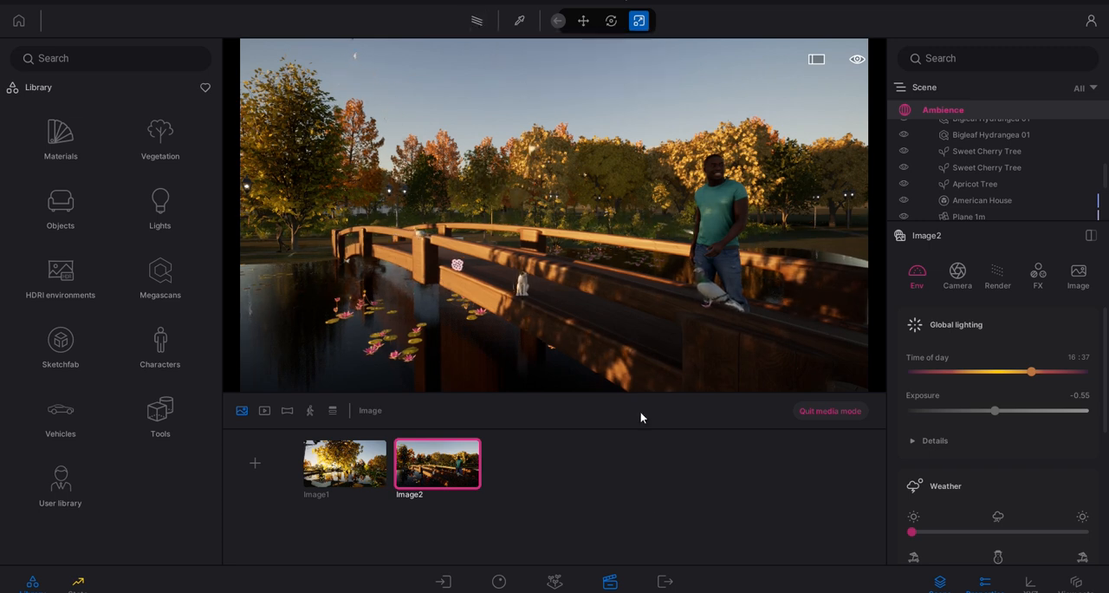
# - Open the export settings for images, videos, panoramas and presentations
pyautogui.click(677, 588)
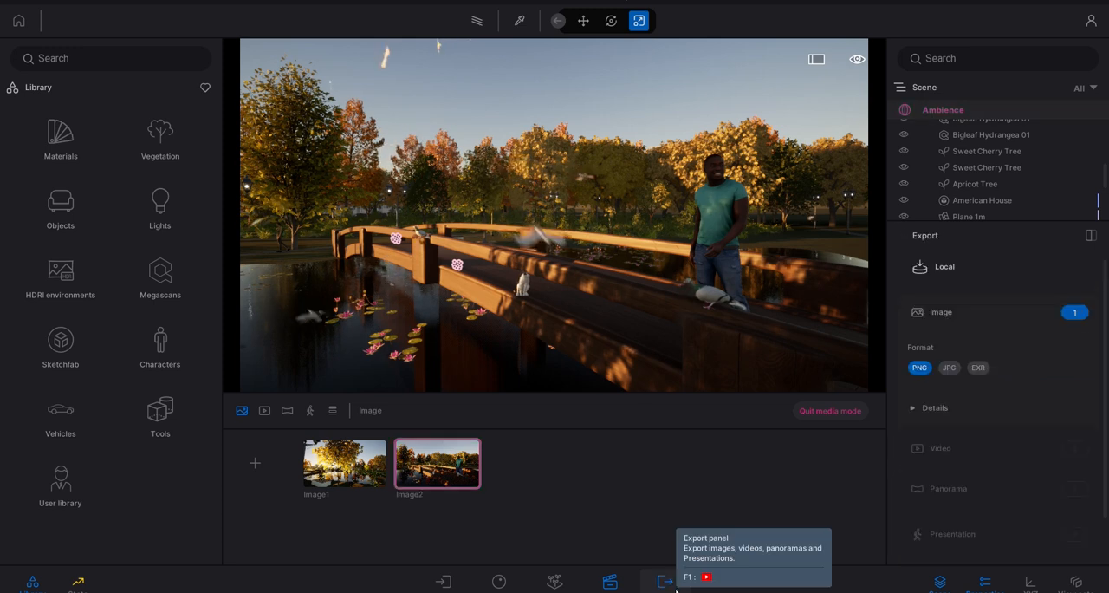
# - Select both Image1 and Image2 as the images for local export
pyautogui.click(971, 314)
pyautogui.click(1015, 317)
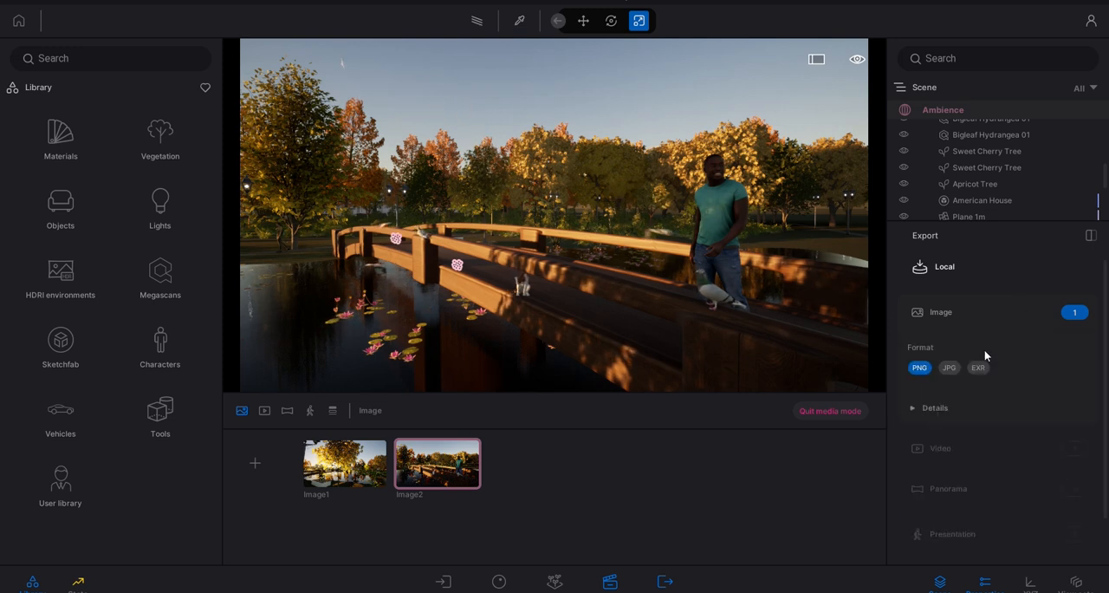
pyautogui.click(955, 316)
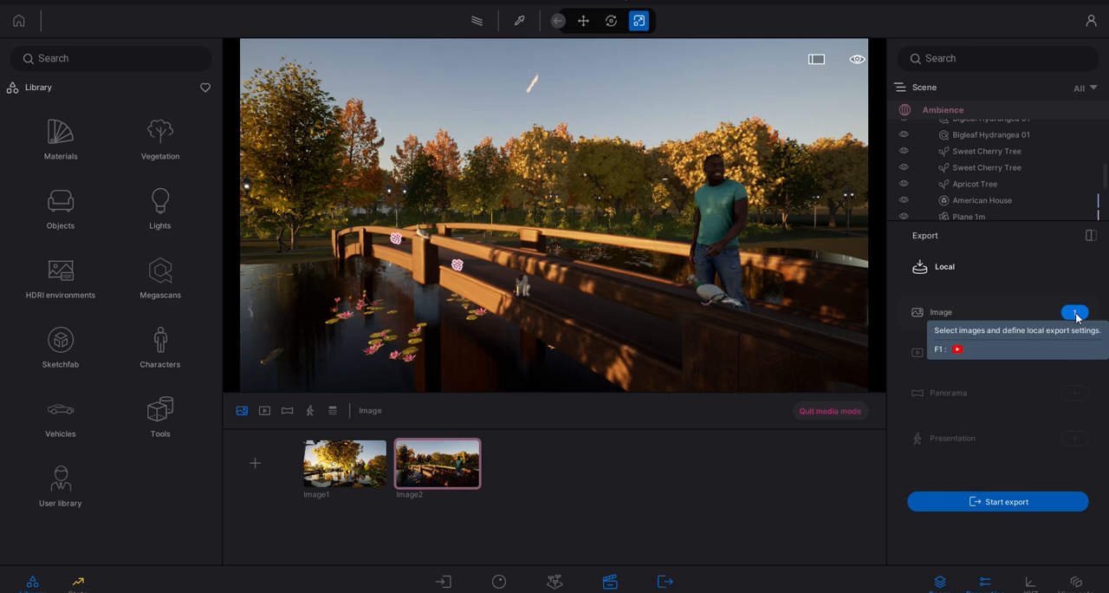
pyautogui.click(1076, 314)
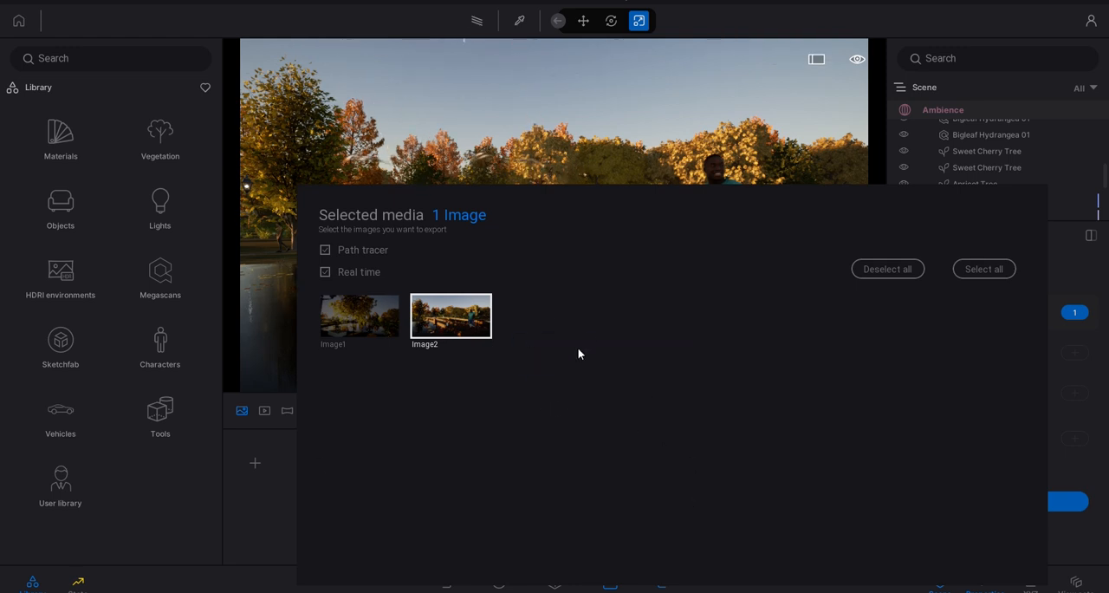
pyautogui.click(273, 484)
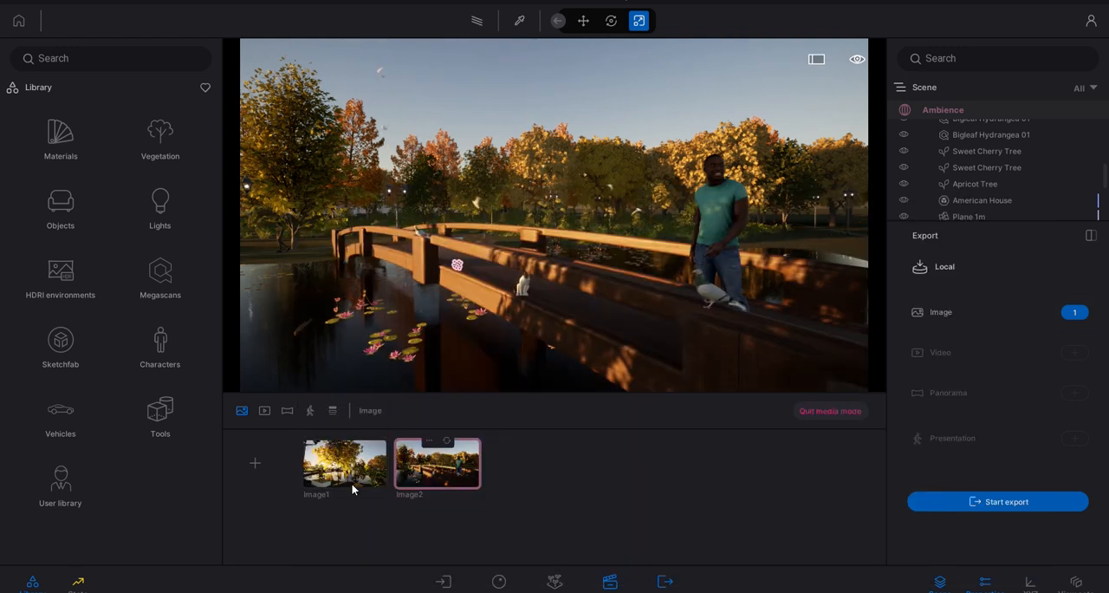
pyautogui.click(1075, 311)
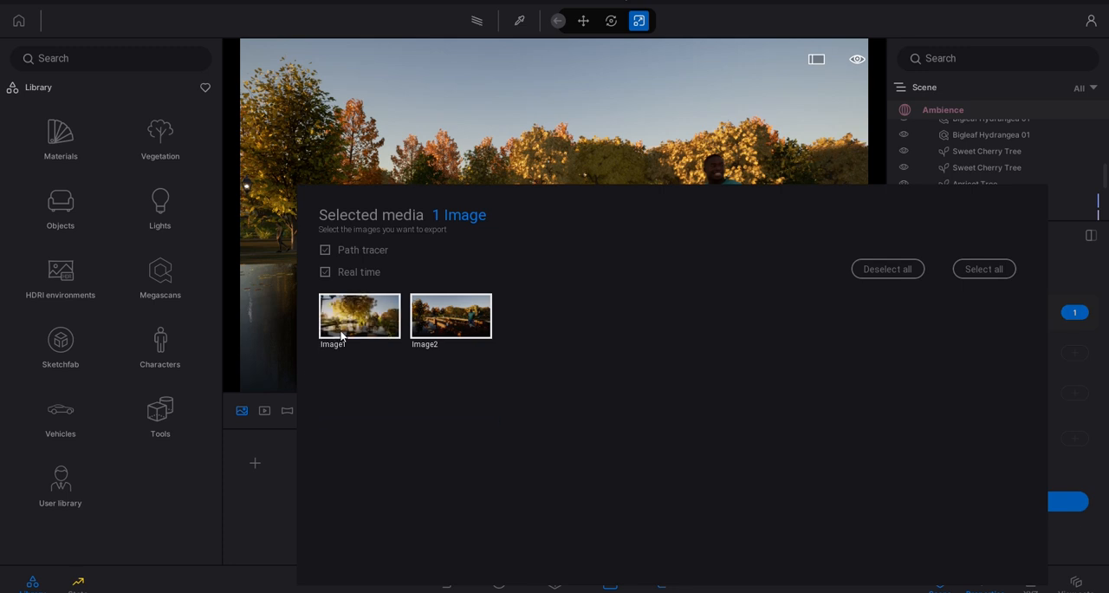
pyautogui.click(447, 321)
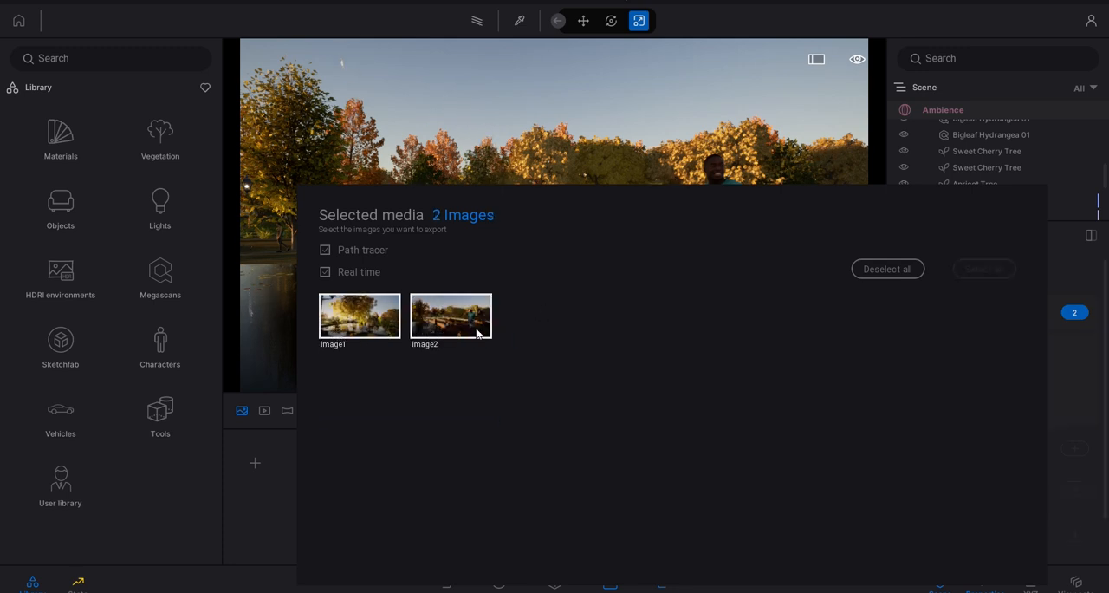
pyautogui.click(1078, 314)
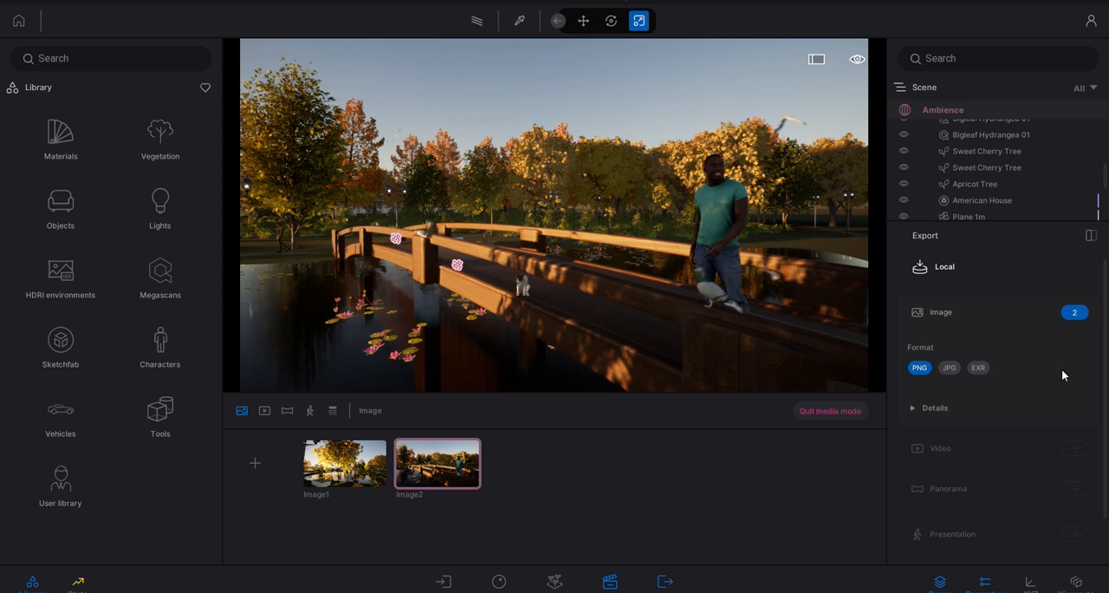
# - Examine the detailed image export settings, including motion blur, refinement, max lighting and 3D mode, and collapse them again
pyautogui.click(915, 408)
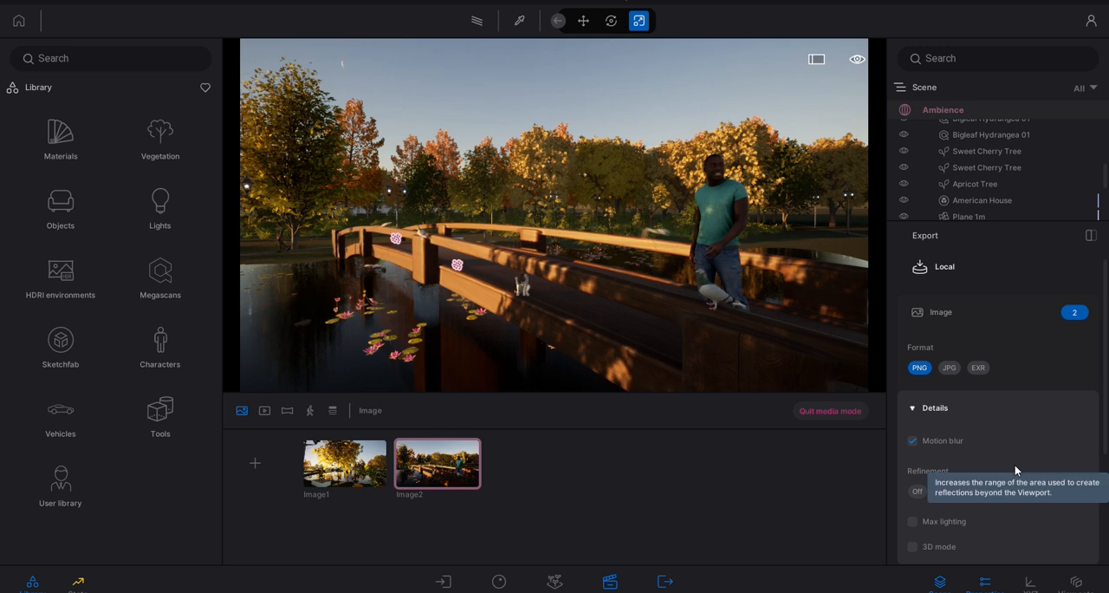
pyautogui.scroll(-2, 1046, 477)
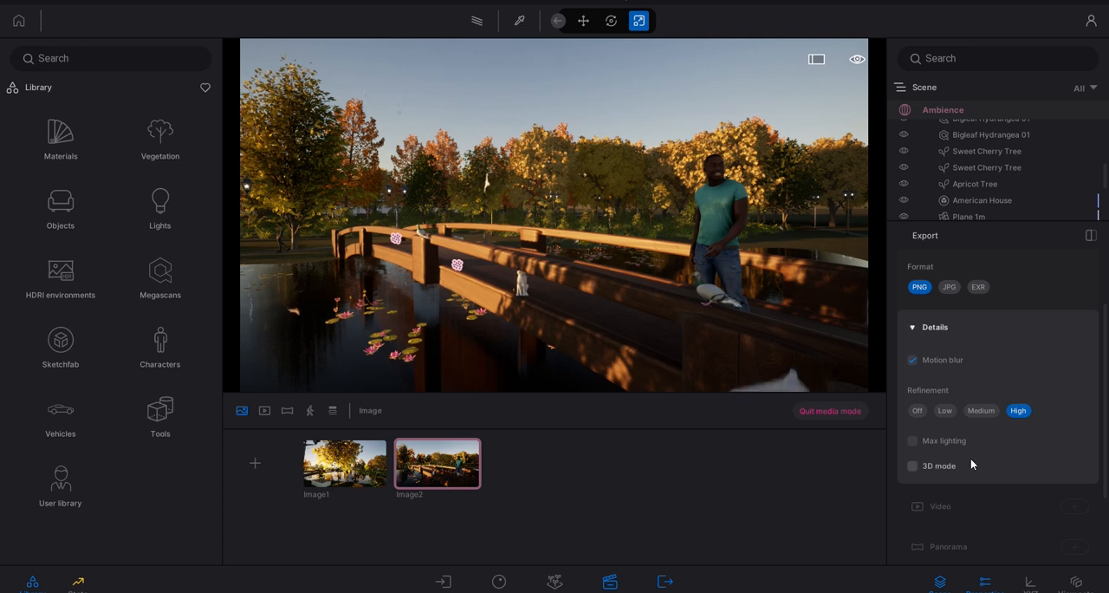
pyautogui.click(962, 324)
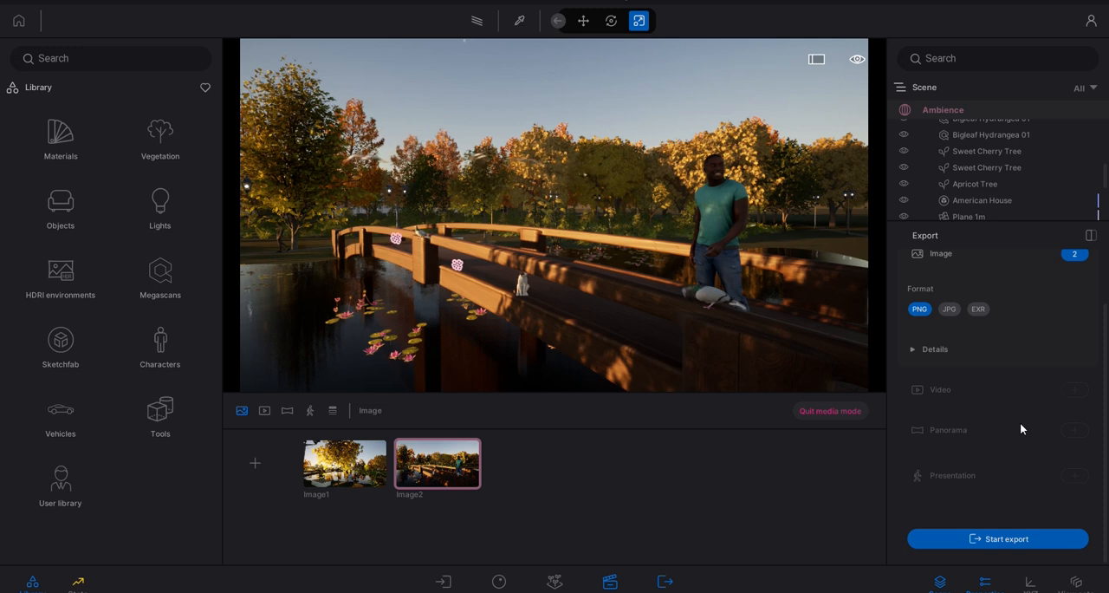
pyautogui.scroll(-2, 980, 201)
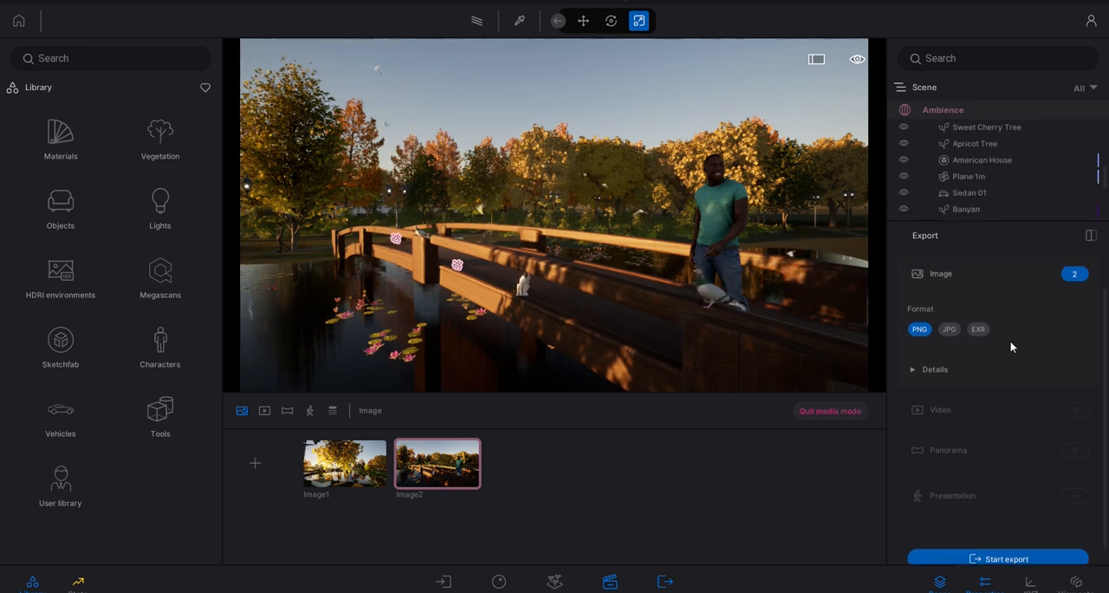
pyautogui.scroll(-1, 1022, 405)
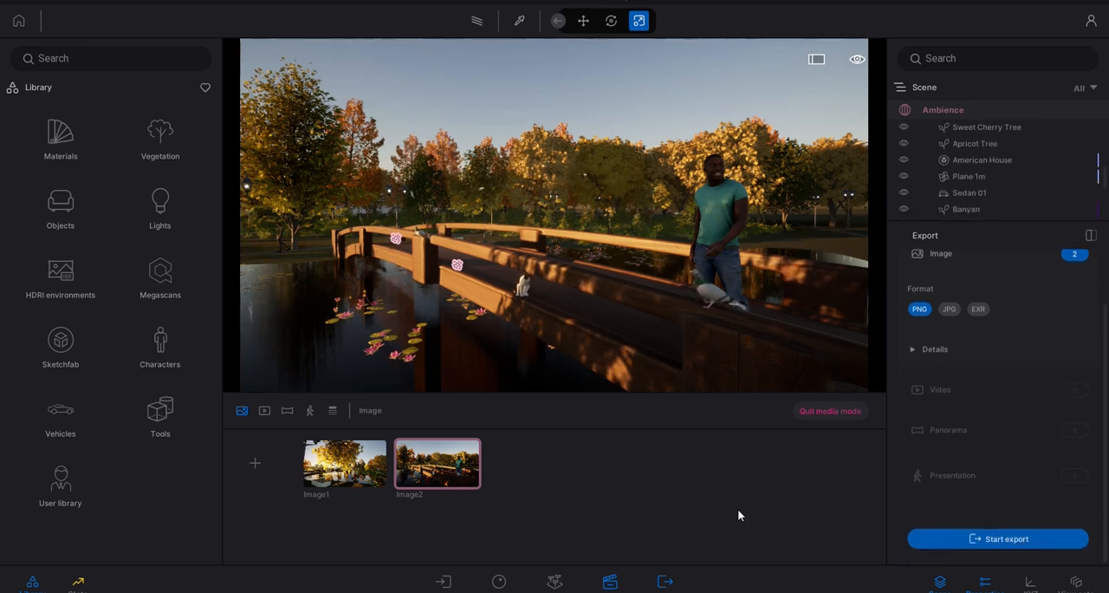
pyautogui.scroll(3, 971, 432)
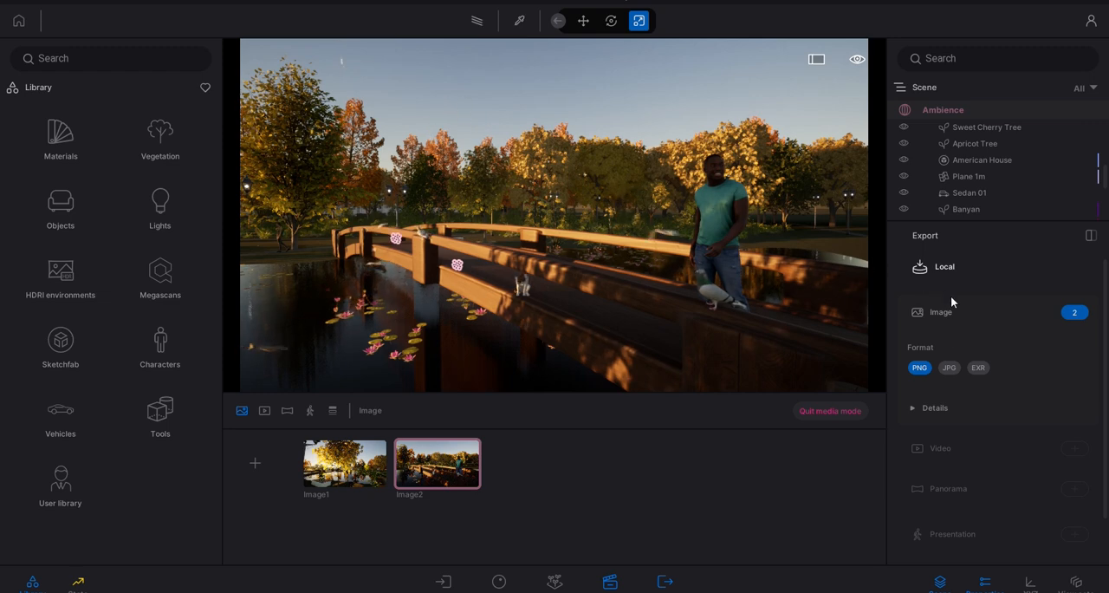
# - Turn the view from the bridge and fly past the autumn trees toward the parked black sedan and white houses
pyautogui.moveTo(676, 252); pyautogui.dragTo(780, 254, button='right')
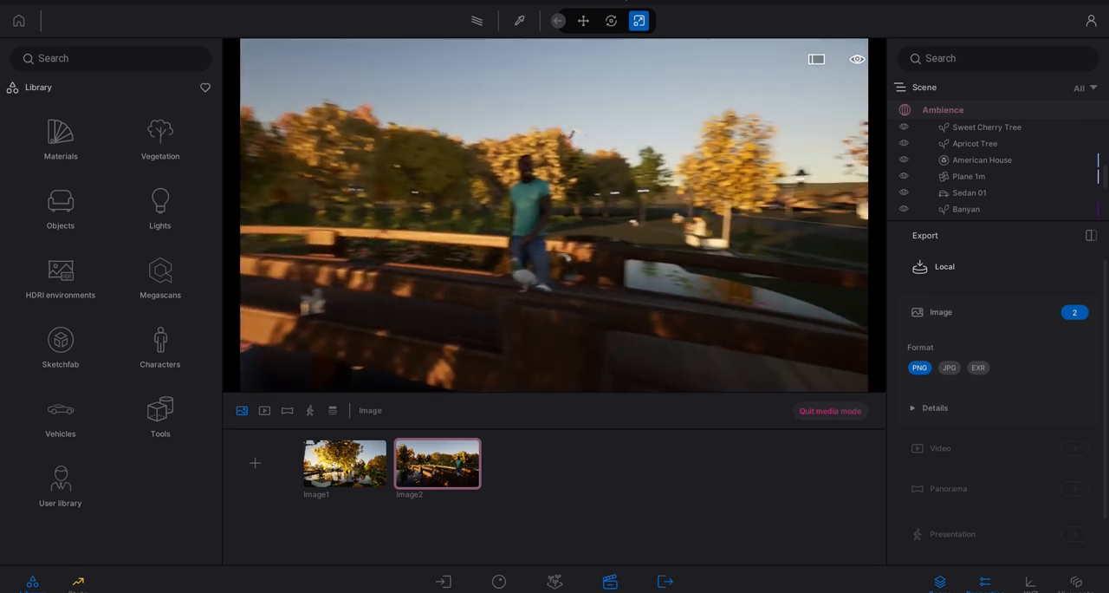
pyautogui.moveTo(511, 213); pyautogui.dragTo(642, 212, button='right')
pyautogui.moveTo(478, 203); pyautogui.dragTo(501, 208, button='right')
pyautogui.scroll(4, 504, 221)
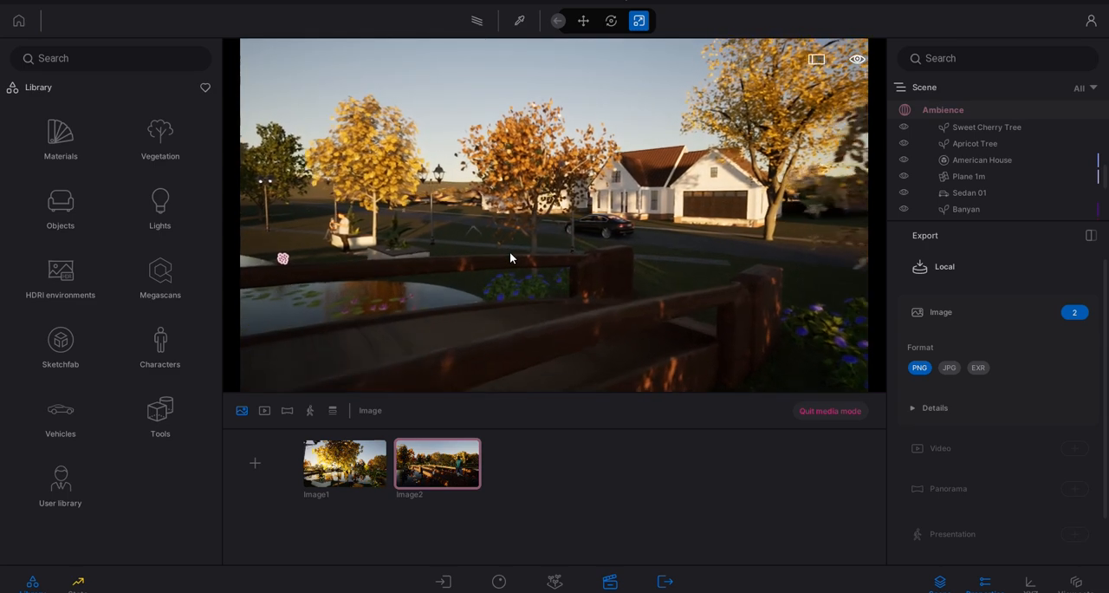
pyautogui.scroll(6, 510, 257)
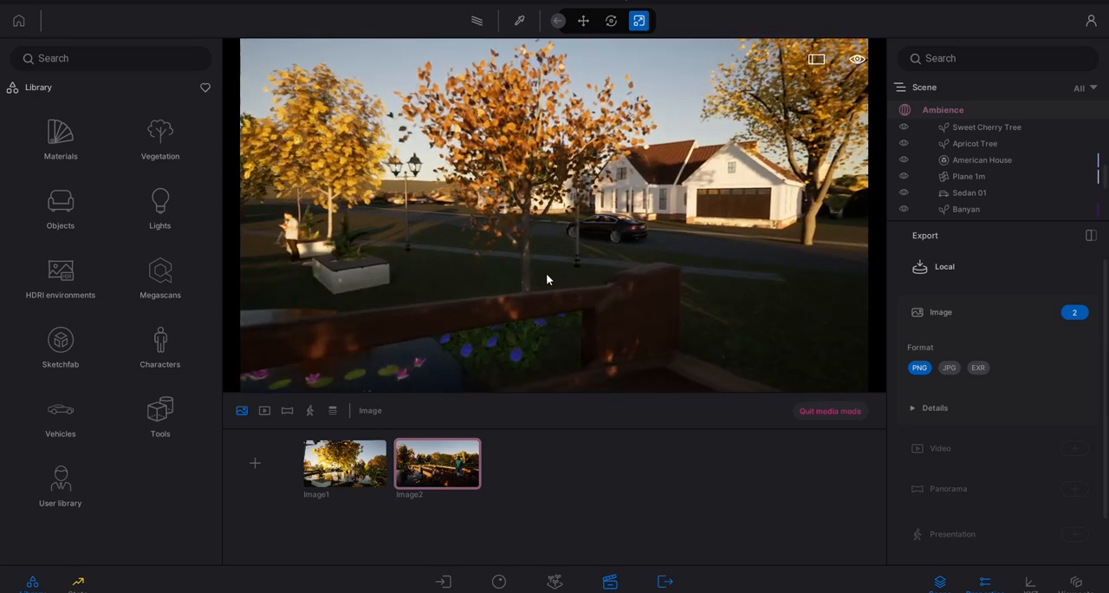
pyautogui.scroll(8, 548, 276)
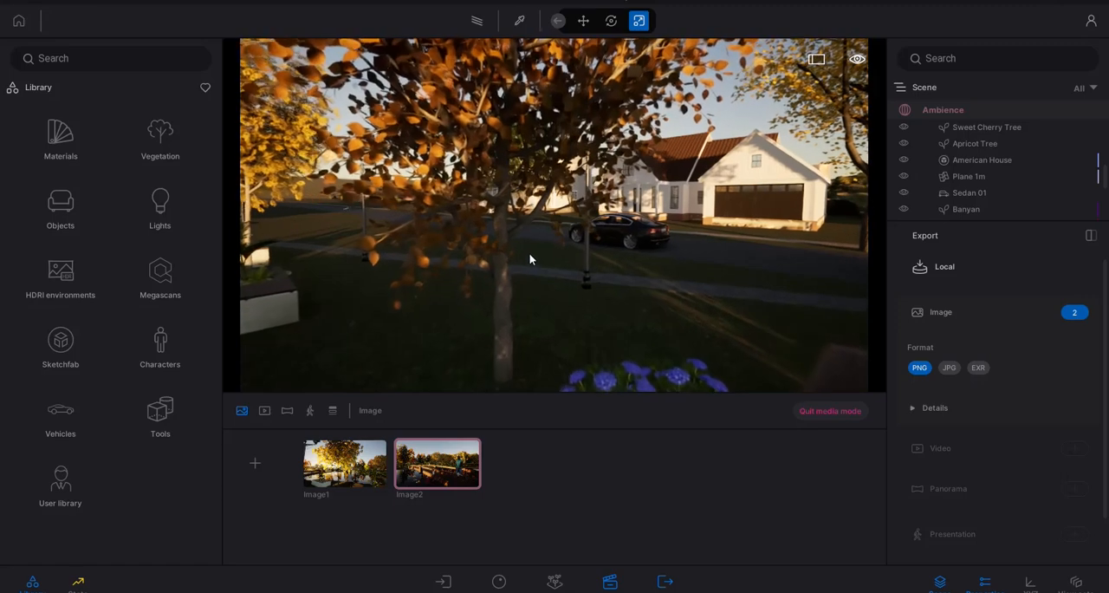
pyautogui.scroll(8, 532, 257)
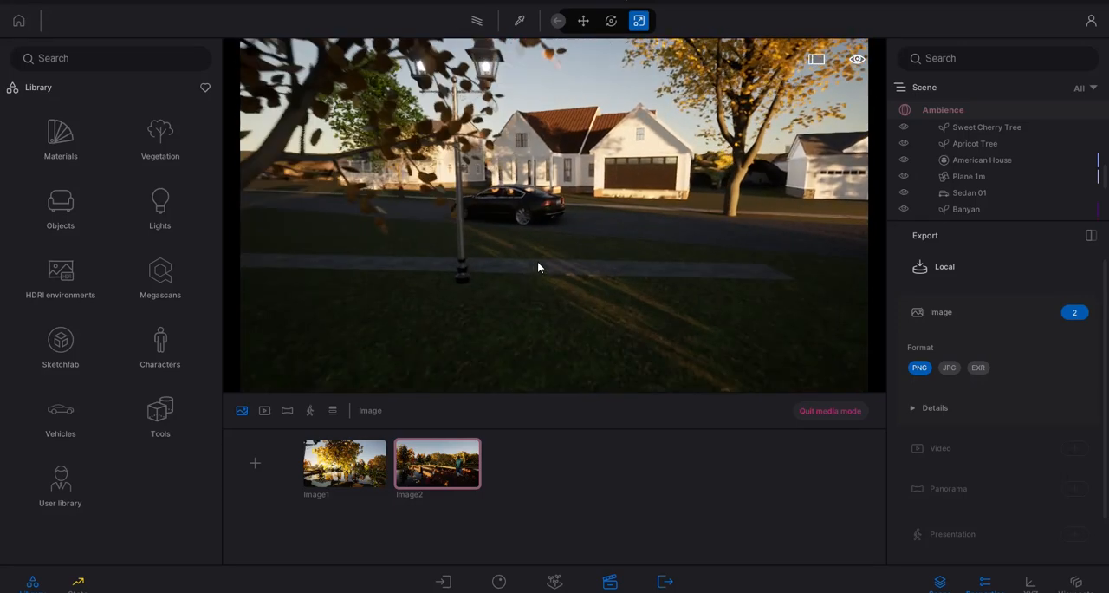
pyautogui.scroll(8, 536, 263)
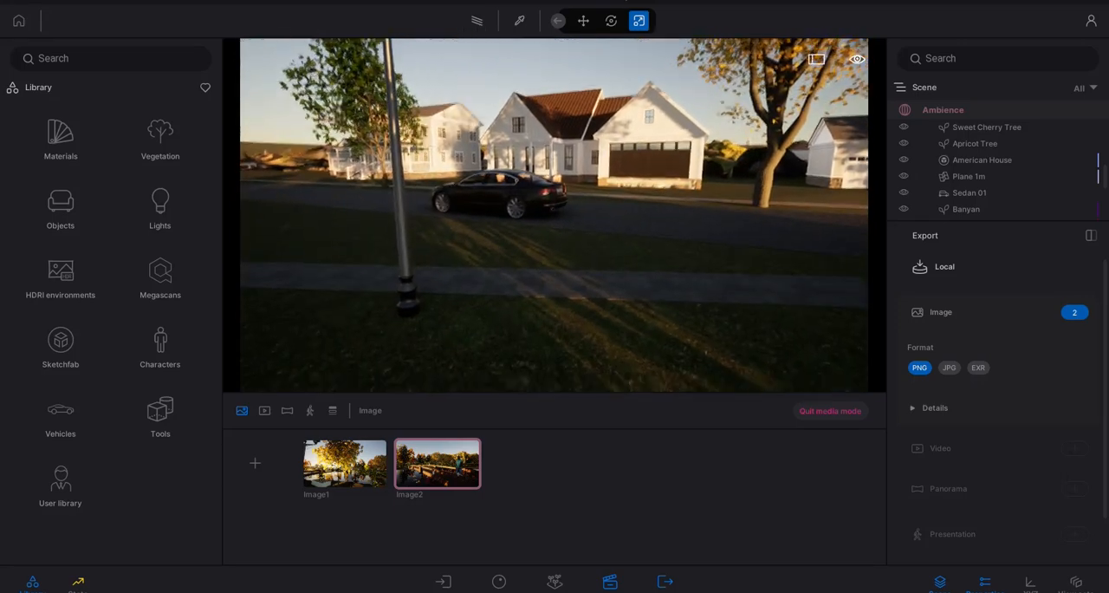
pyautogui.scroll(2, 536, 243)
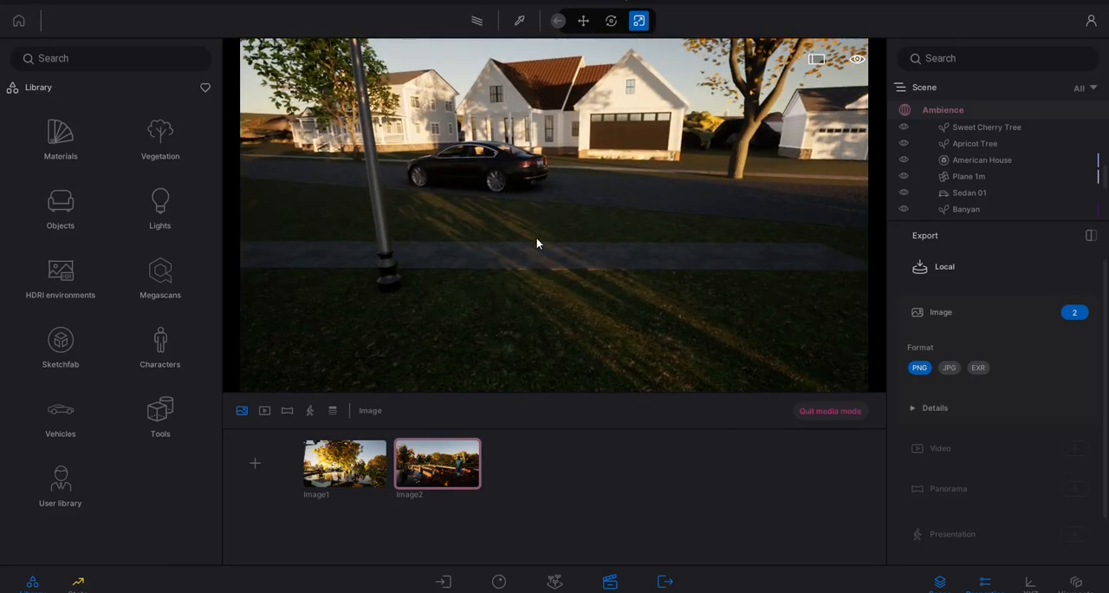
# - View the library's material categories, return to the library root and open the Objects category
pyautogui.click(74, 144)
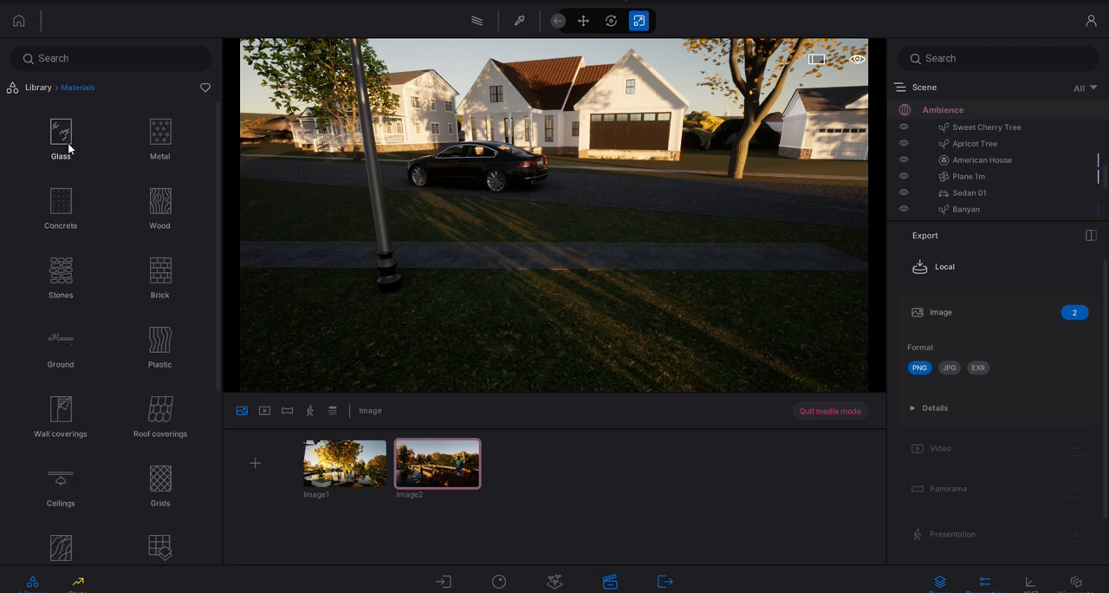
pyautogui.click(38, 90)
pyautogui.click(59, 208)
# - Choose a navigation speed faster than walking and travel to the open field facing the city skyline
pyautogui.moveTo(325, 177); pyautogui.dragTo(490, 171)
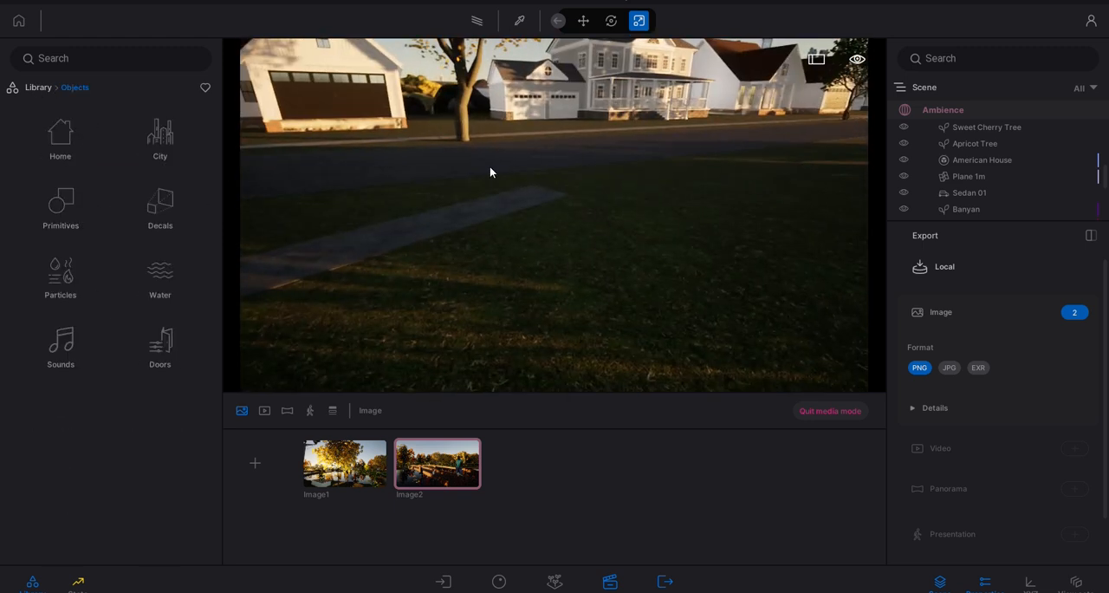
pyautogui.moveTo(491, 168); pyautogui.dragTo(514, 168, button='right')
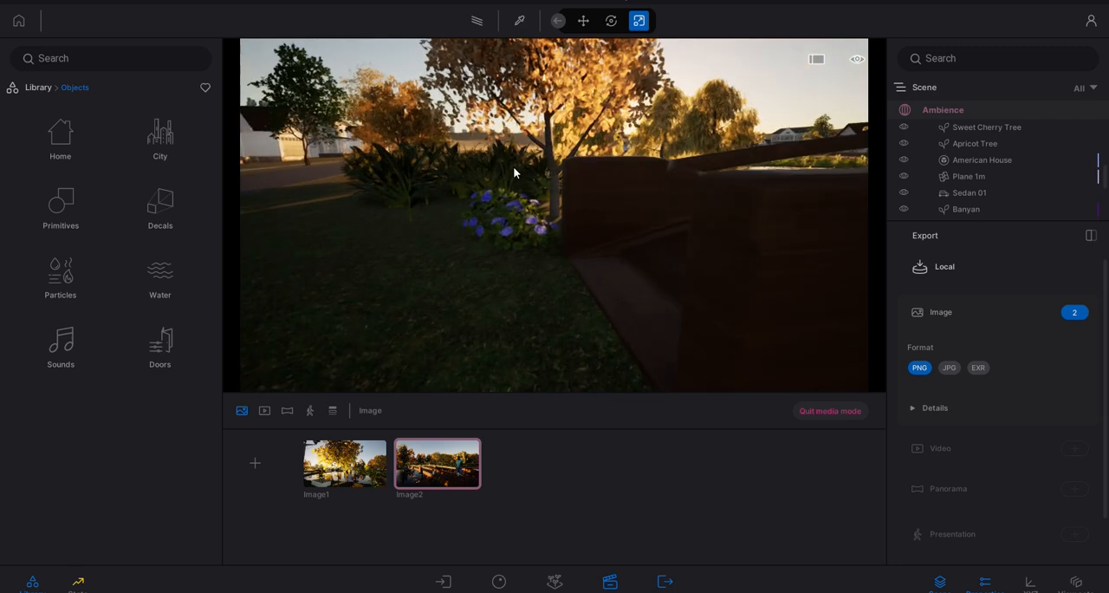
pyautogui.click(857, 59)
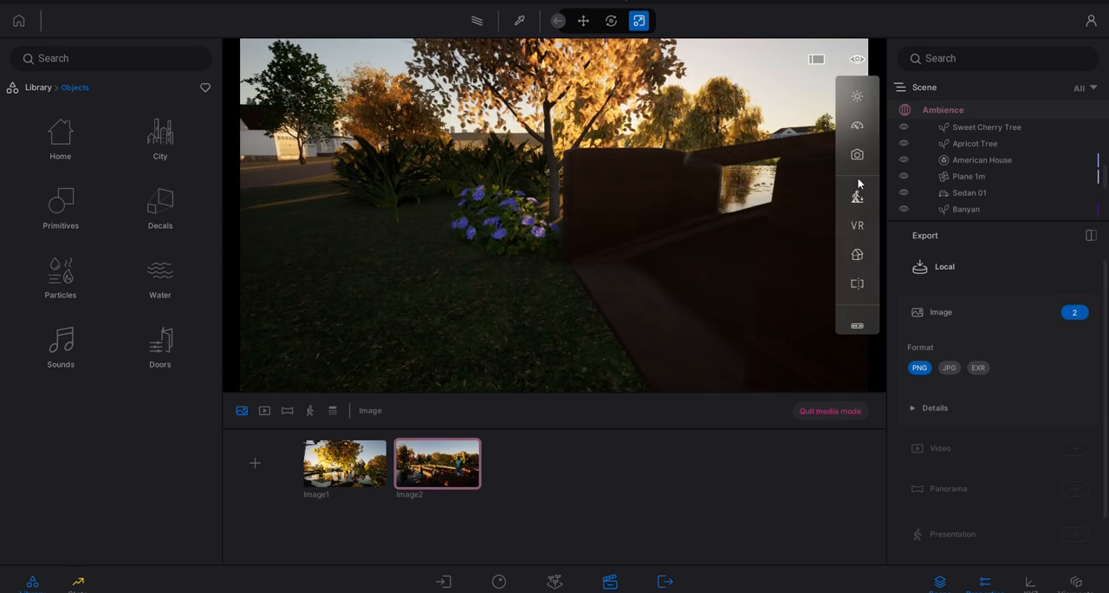
pyautogui.click(860, 126)
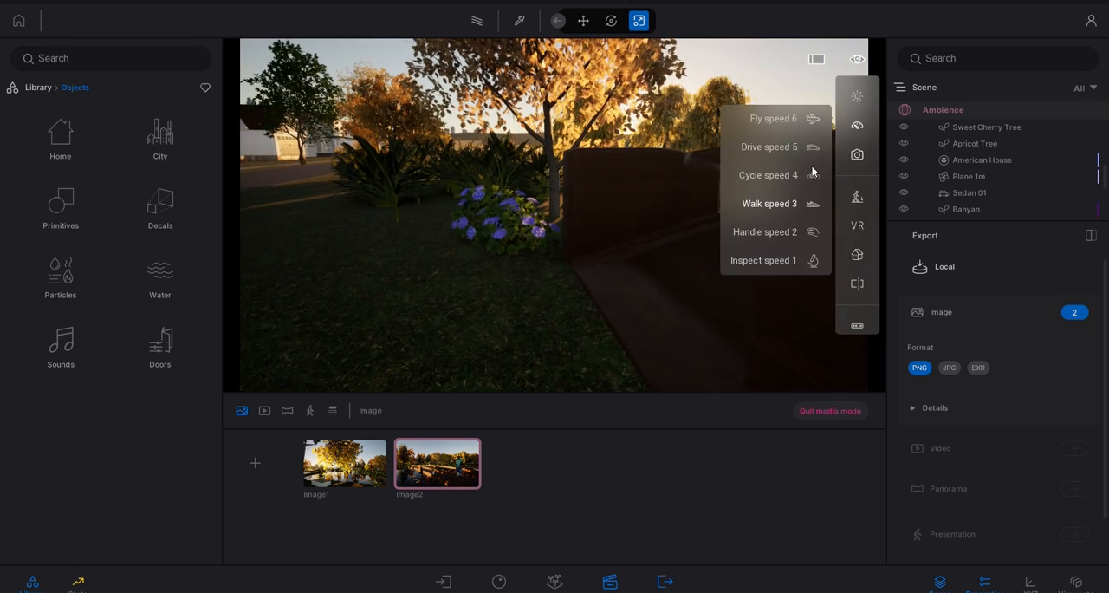
pyautogui.click(774, 137)
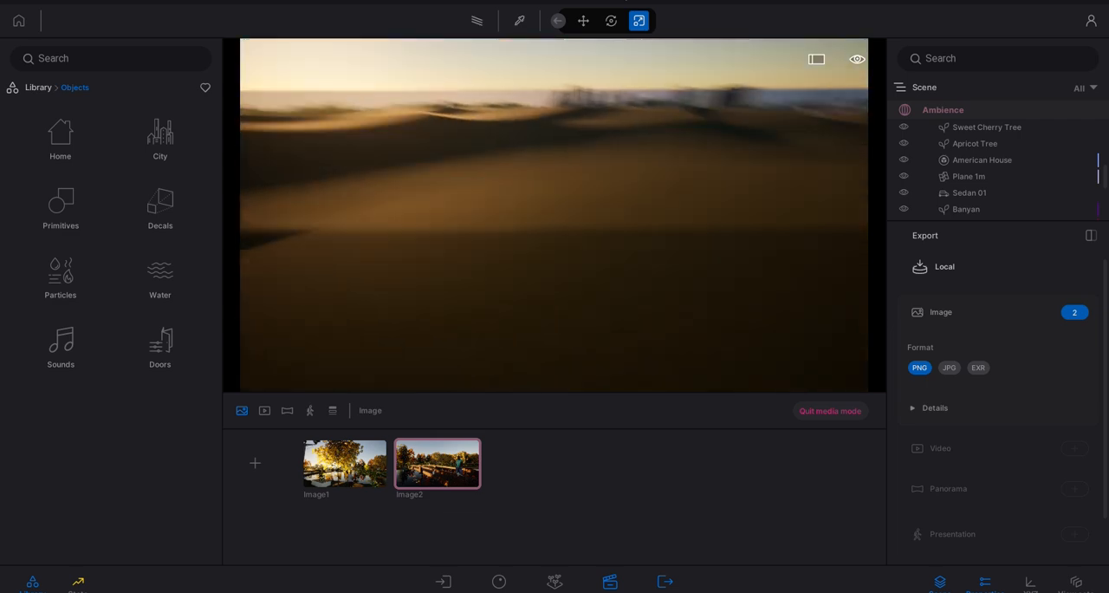
pyautogui.moveTo(548, 210); pyautogui.dragTo(464, 160, button='right')
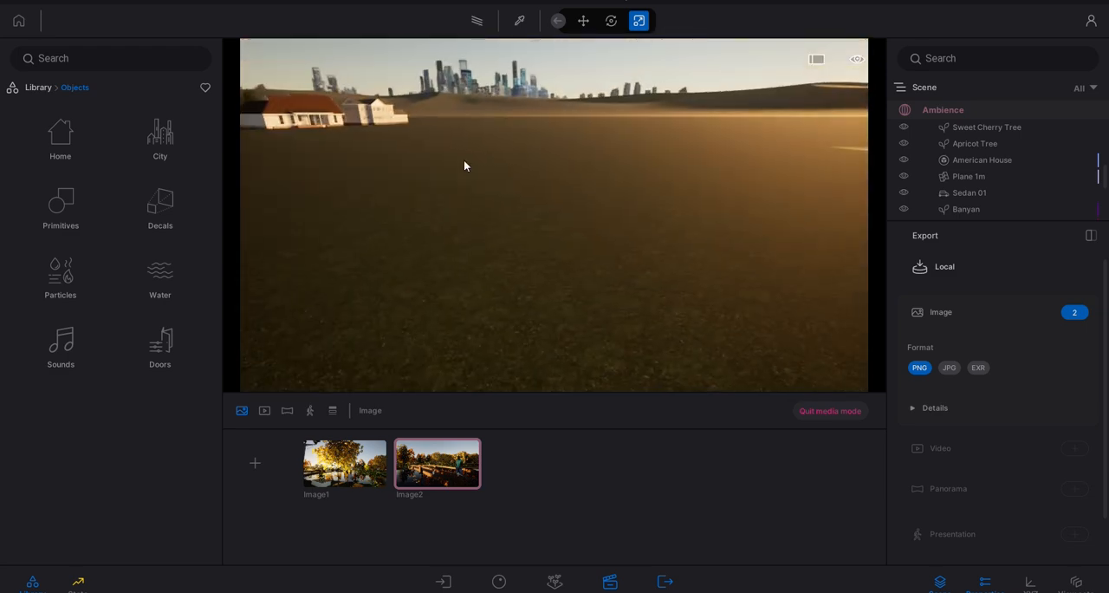
# - Check the pedestrian and drone mode options, set the navigation speed to Cycle speed 4 and look around the field
pyautogui.click(857, 60)
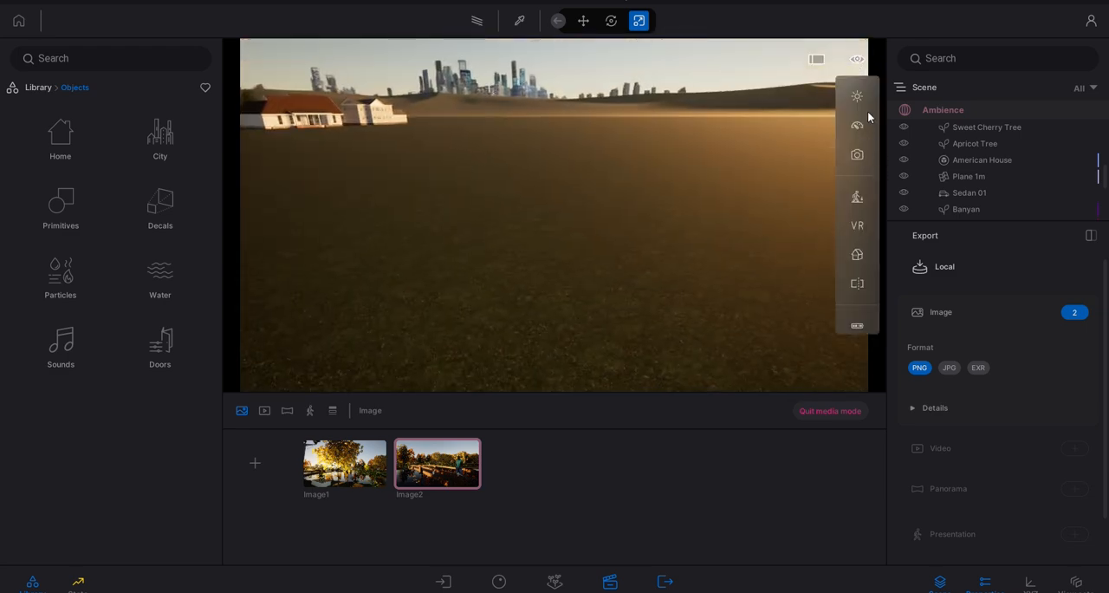
pyautogui.click(857, 198)
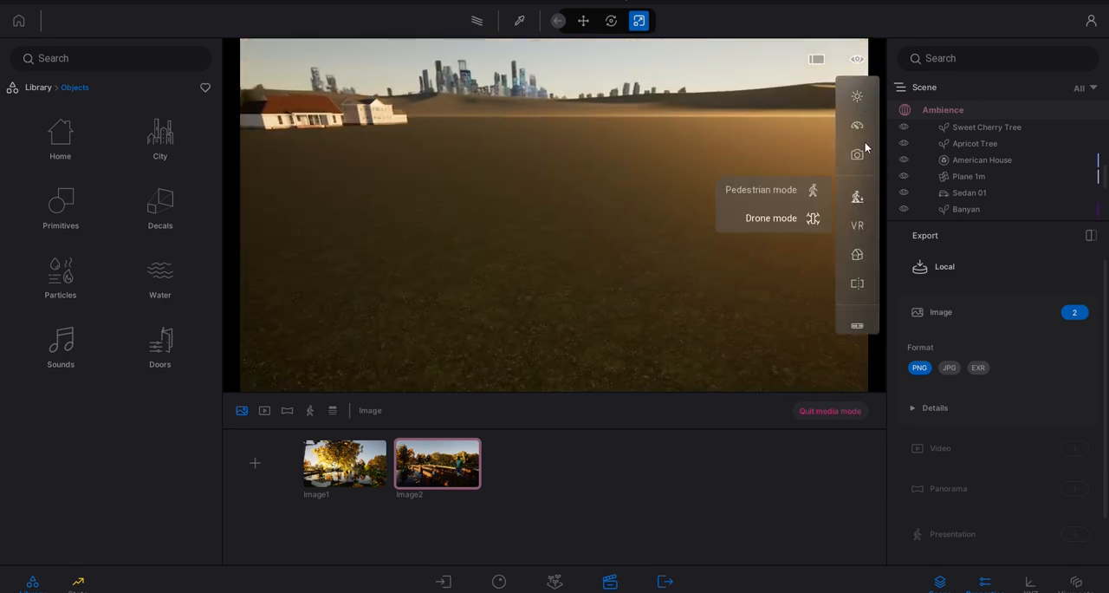
pyautogui.click(858, 126)
pyautogui.click(806, 177)
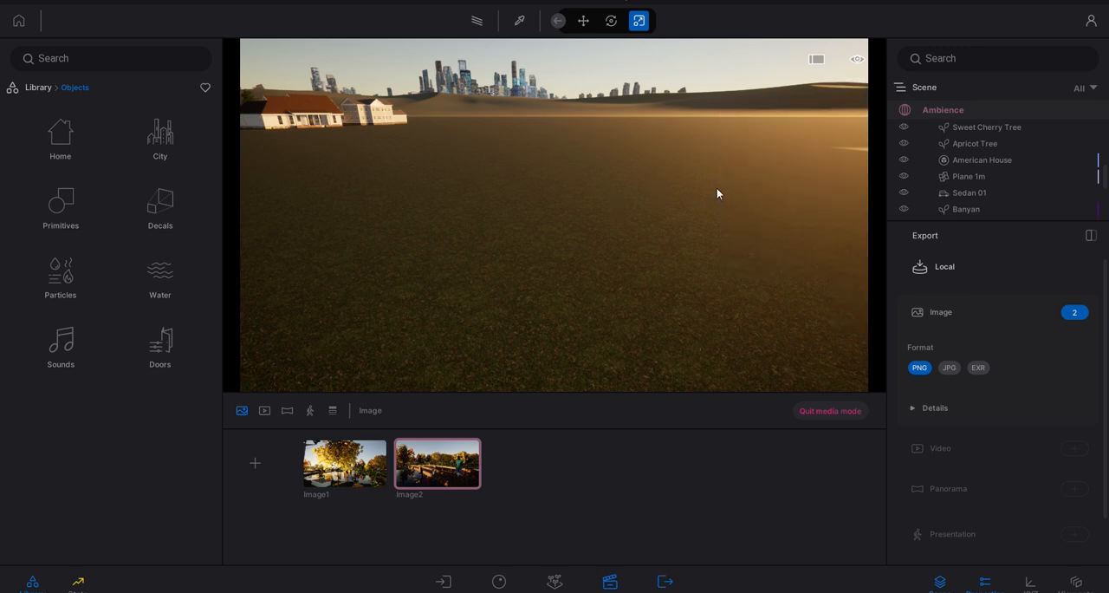
pyautogui.moveTo(750, 188); pyautogui.dragTo(698, 188, button='right')
# - Place a Plane 1m primitive from the library on the open grass field
pyautogui.click(50, 210)
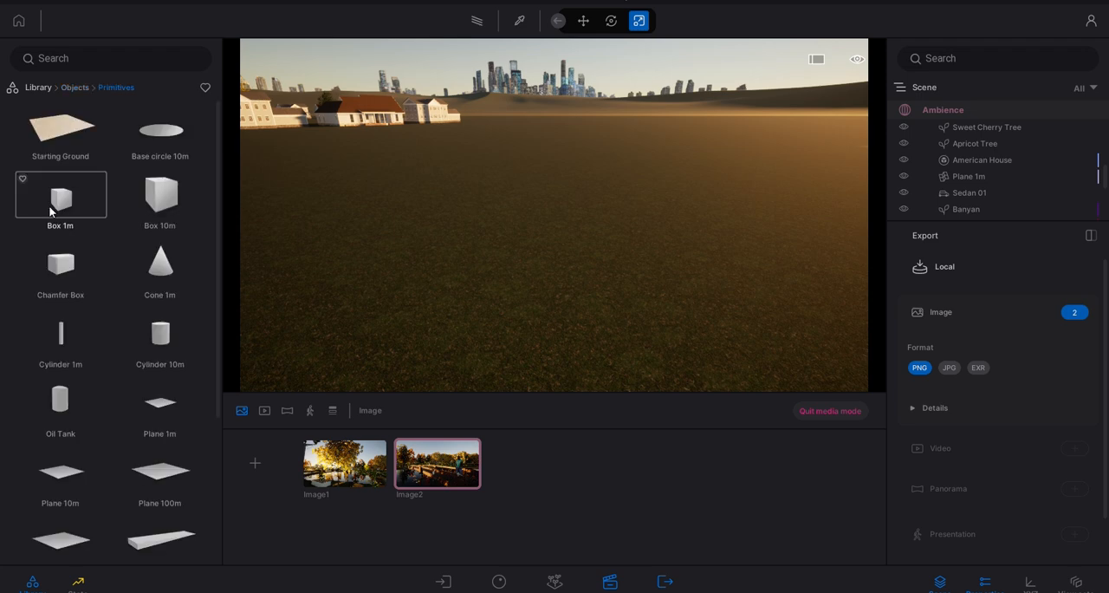
pyautogui.moveTo(149, 412); pyautogui.dragTo(720, 223)
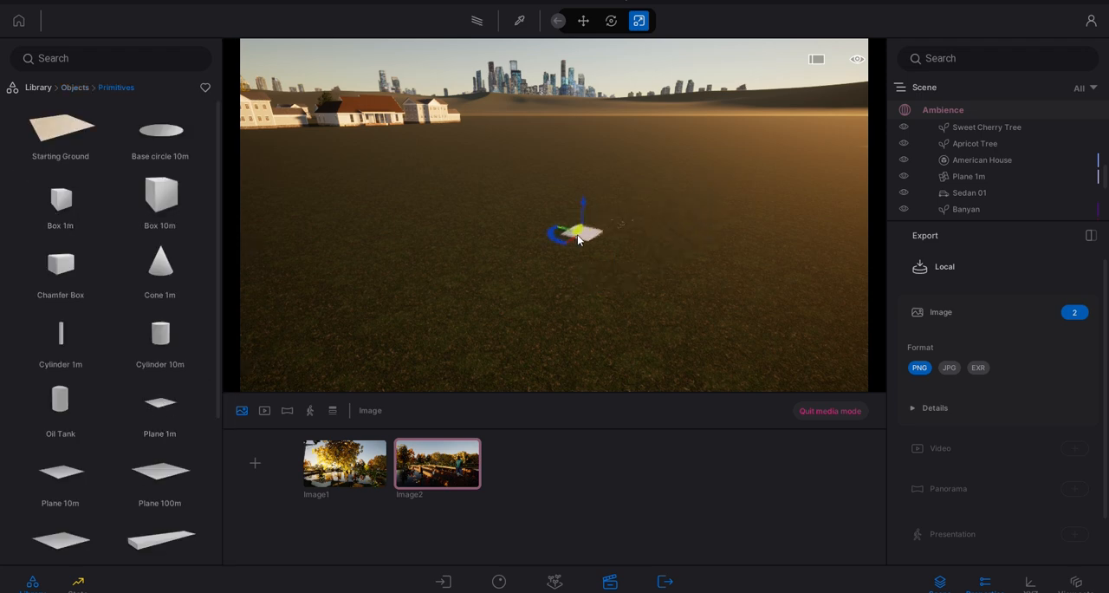
pyautogui.click(579, 240)
# - Apply the Stone 01 material from the Stones category of the material library to the 1 m plane
pyautogui.click(48, 91)
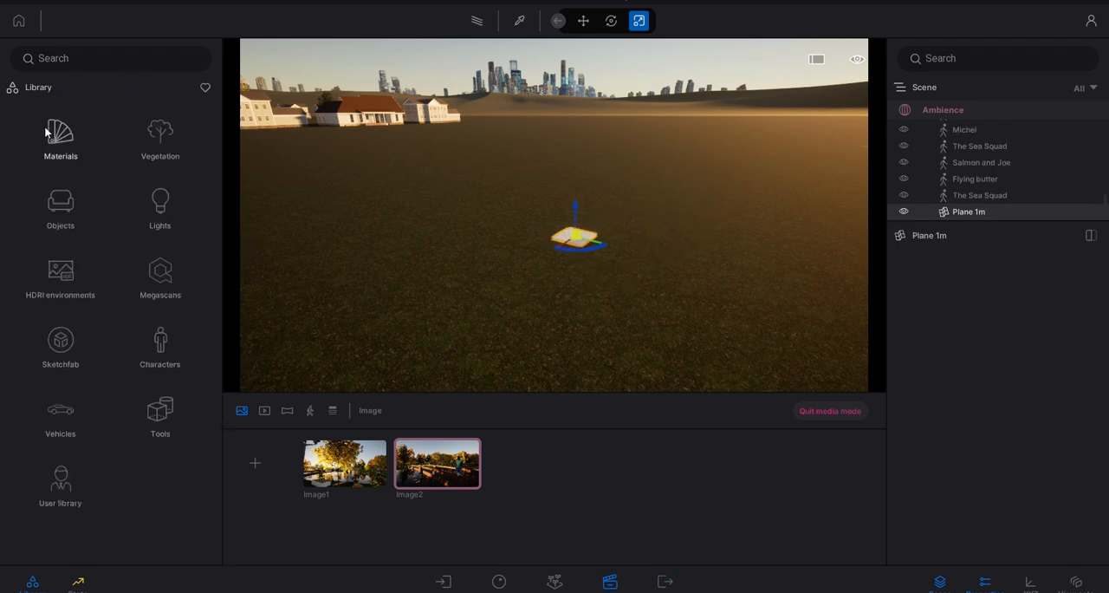
pyautogui.click(52, 134)
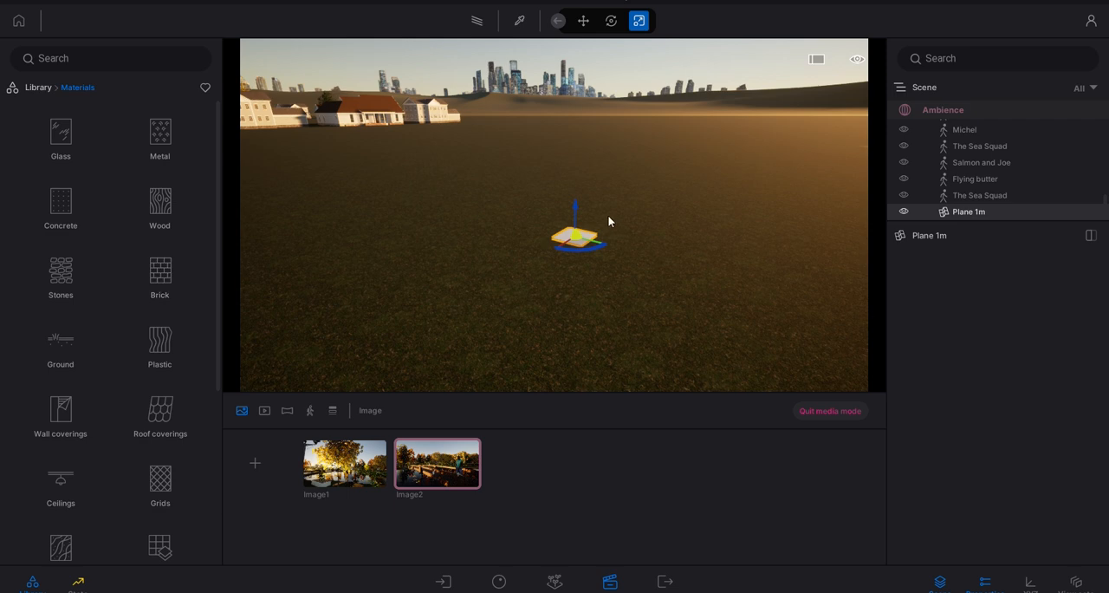
pyautogui.press('w')
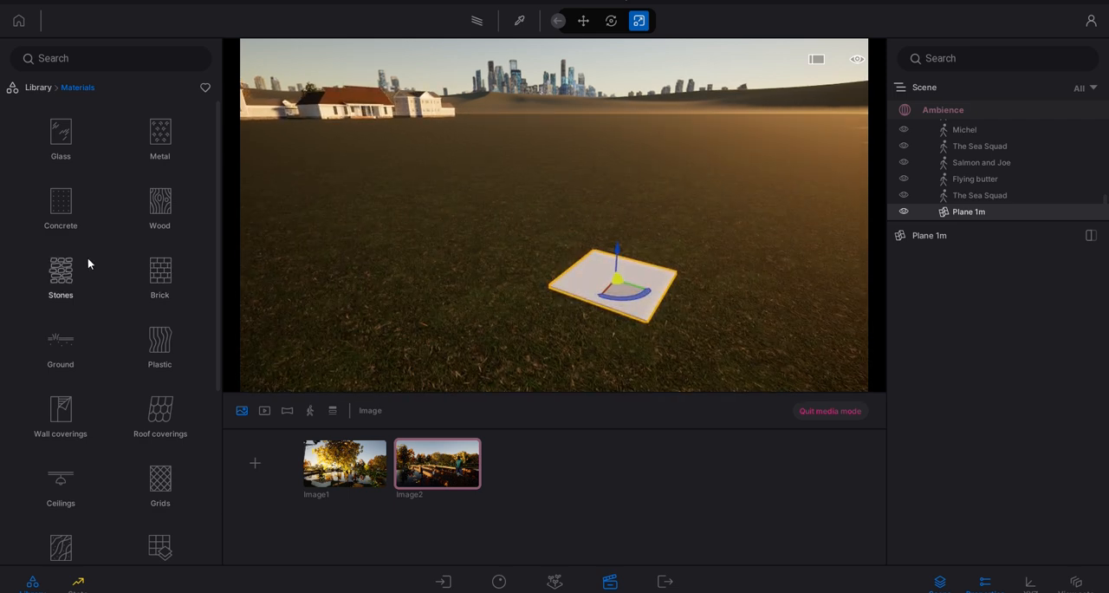
pyautogui.click(61, 271)
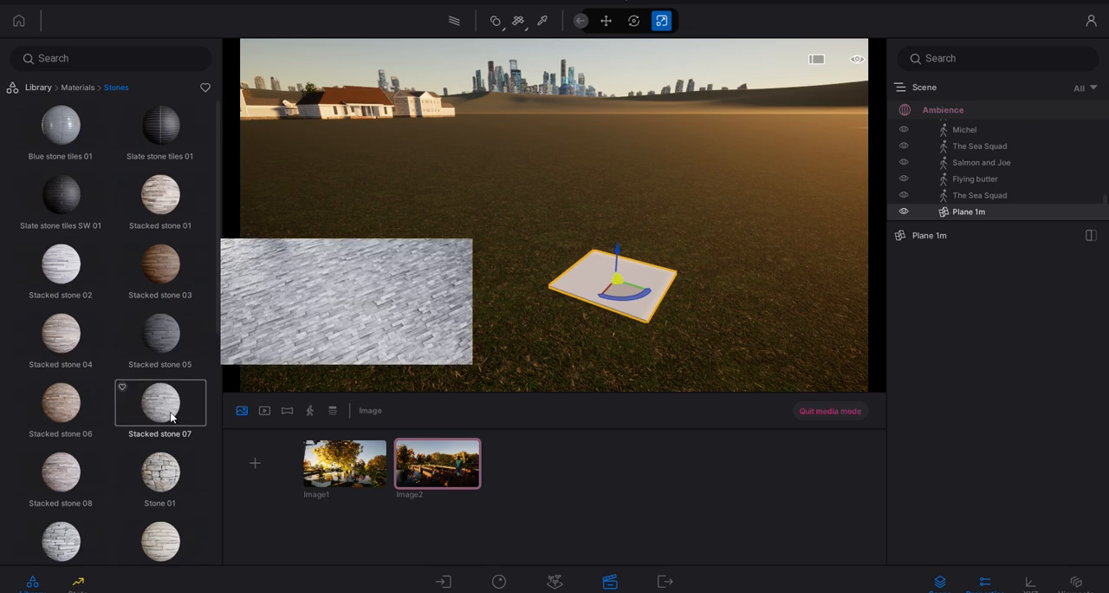
pyautogui.moveTo(172, 477)
pyautogui.moveTo(161, 472); pyautogui.dragTo(639, 285)
# - Scale the stone plane along its red axis only to stretch it into a long, narrow path
pyautogui.moveTo(628, 276); pyautogui.dragTo(547, 228, button='right')
pyautogui.scroll(5, 511, 270)
pyautogui.moveTo(511, 269); pyautogui.dragTo(521, 251, button='right')
pyautogui.scroll(-6, 526, 236)
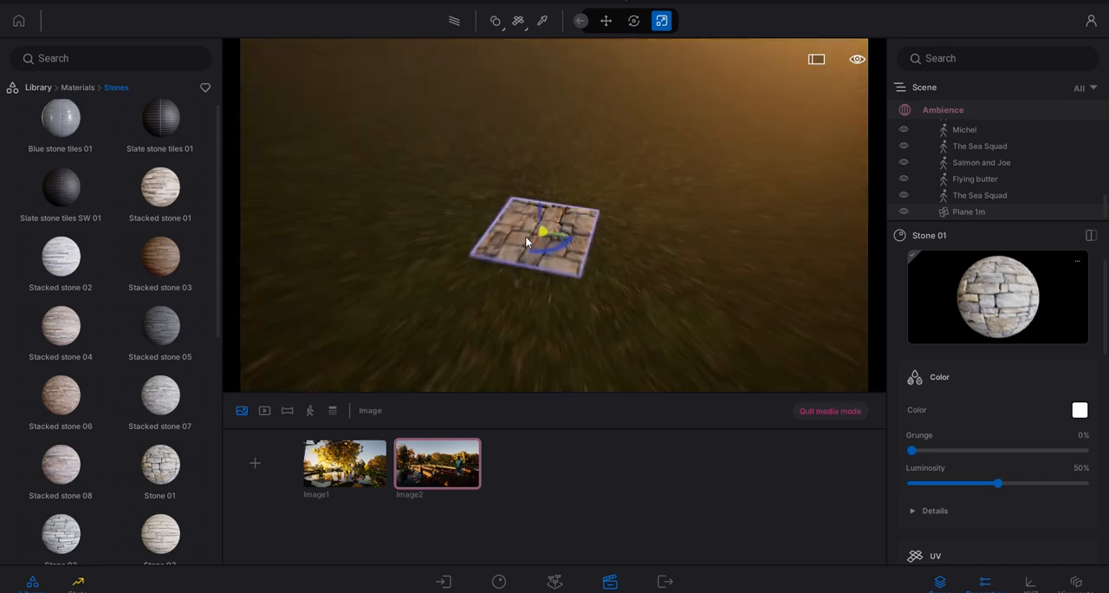
pyautogui.moveTo(575, 206); pyautogui.dragTo(640, 163, button='right')
pyautogui.scroll(3, 624, 192)
pyautogui.scroll(-6, 623, 196)
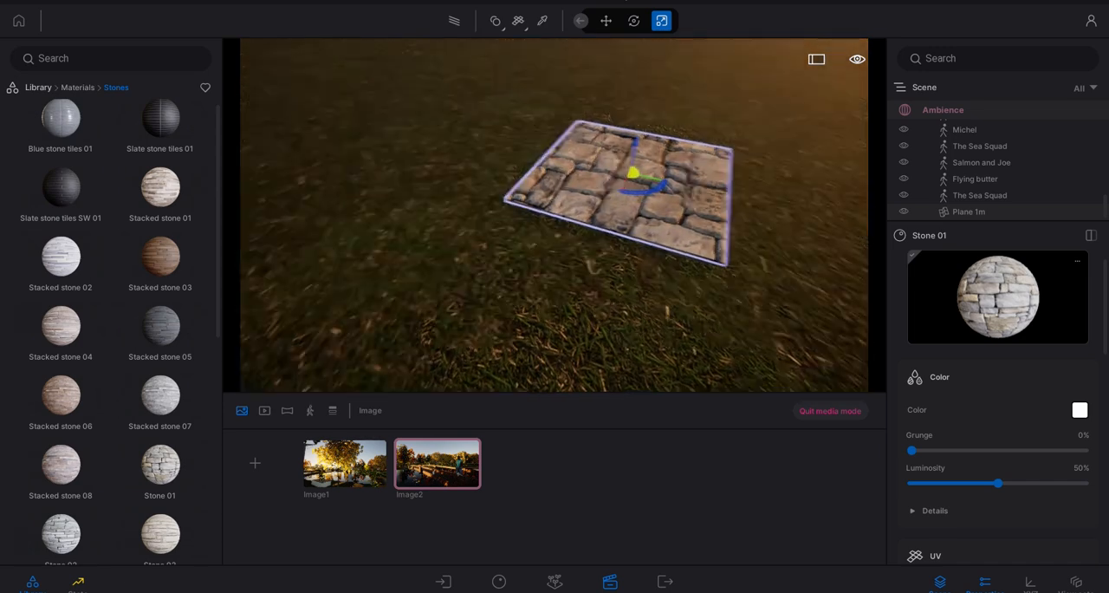
pyautogui.moveTo(622, 177); pyautogui.dragTo(648, 170, button='right')
pyautogui.scroll(5, 674, 174)
pyautogui.scroll(-5, 673, 174)
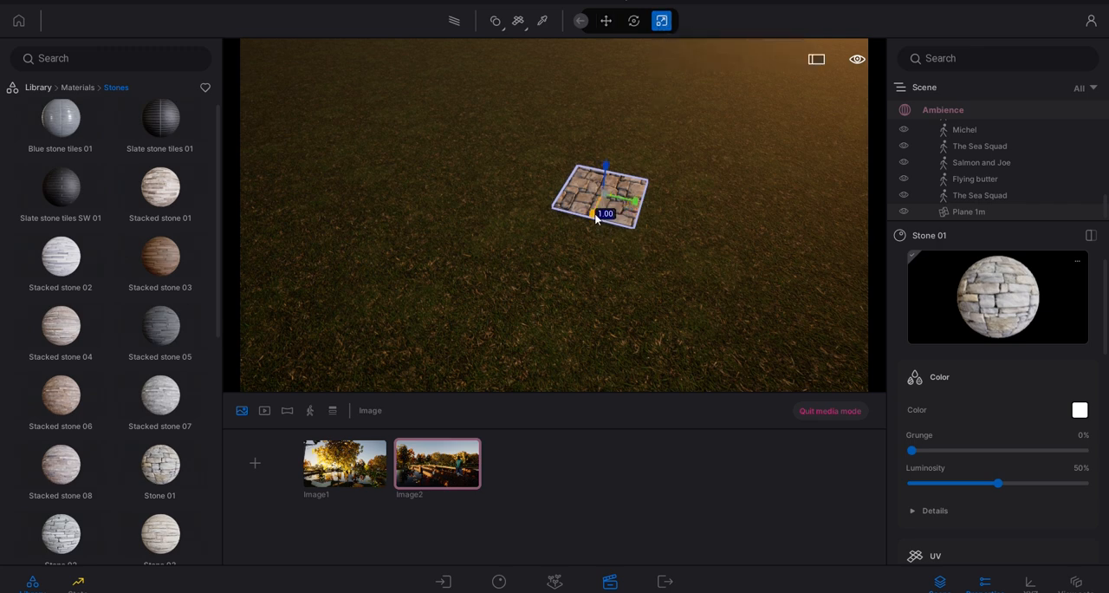
pyautogui.moveTo(596, 219); pyautogui.dragTo(362, 390)
pyautogui.scroll(-3, 544, 236)
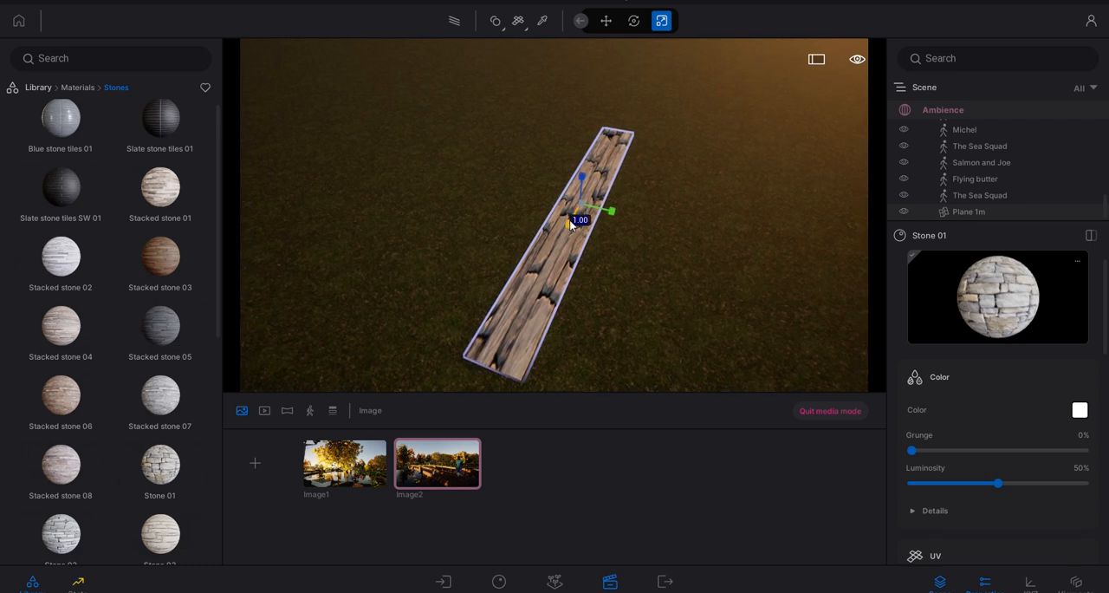
pyautogui.moveTo(571, 227); pyautogui.dragTo(417, 365)
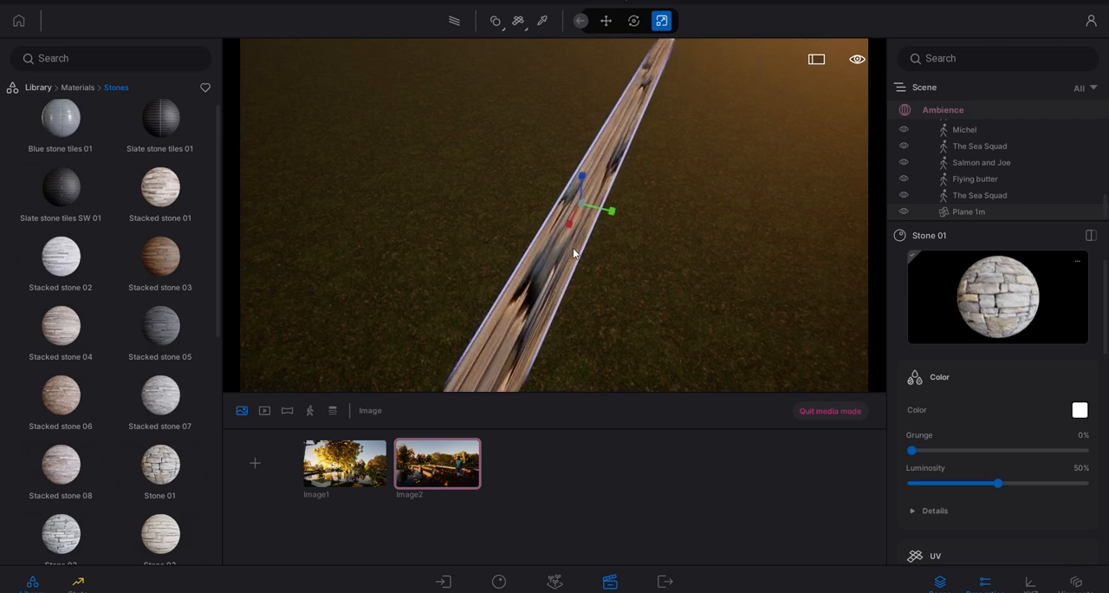
# - Set the UV scale of the Stone 01 material to 0.17
pyautogui.scroll(3, 575, 240)
pyautogui.moveTo(575, 240); pyautogui.dragTo(559, 222, button='right')
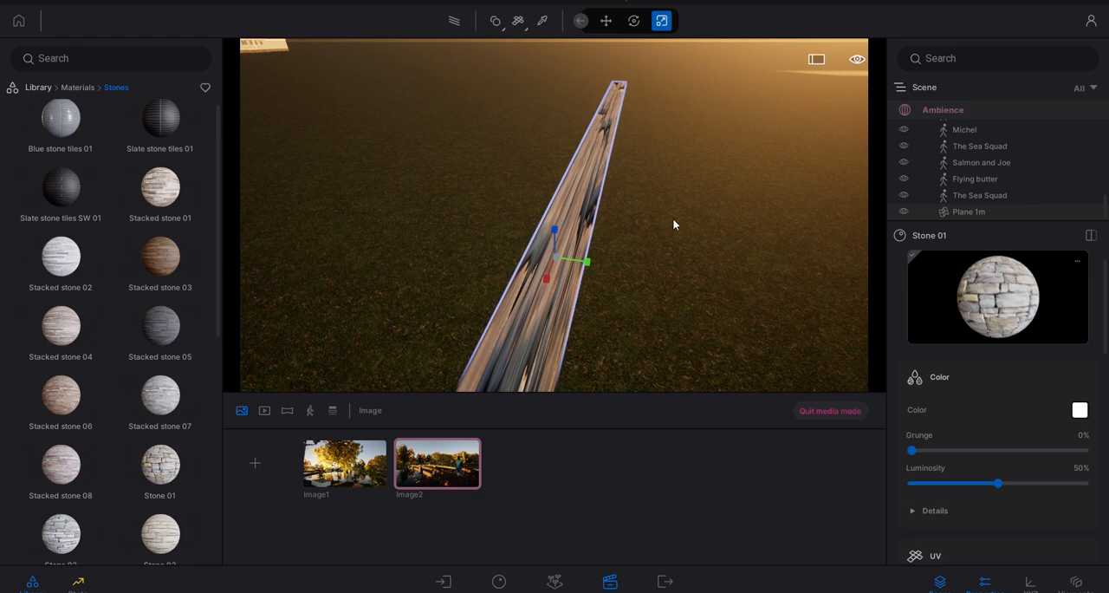
pyautogui.moveTo(673, 221); pyautogui.dragTo(673, 211, button='right')
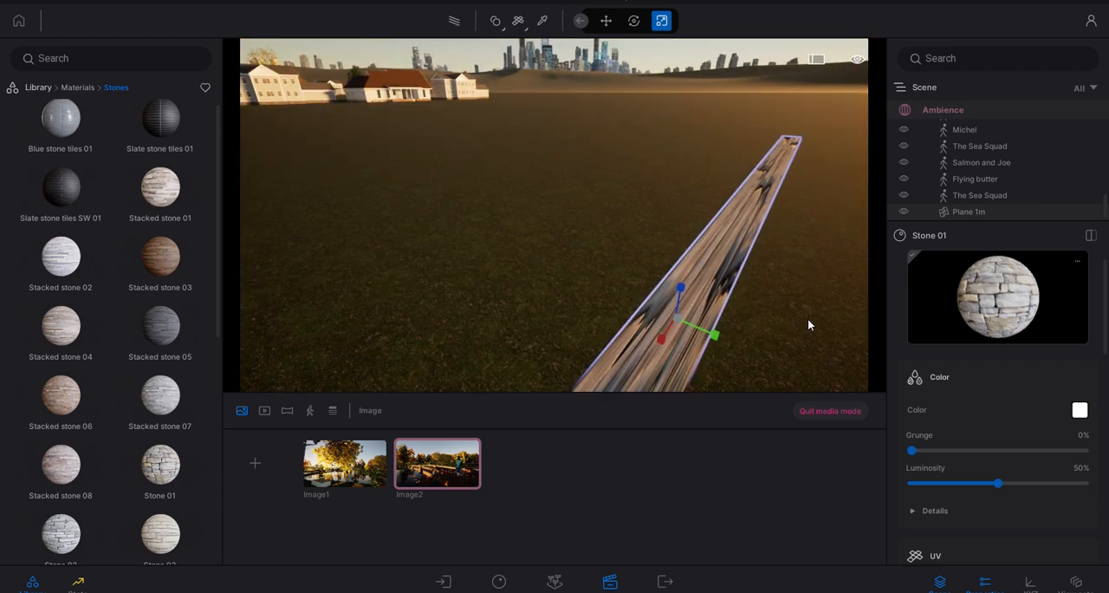
pyautogui.scroll(-5, 952, 422)
pyautogui.click(952, 422)
pyautogui.scroll(-2, 953, 422)
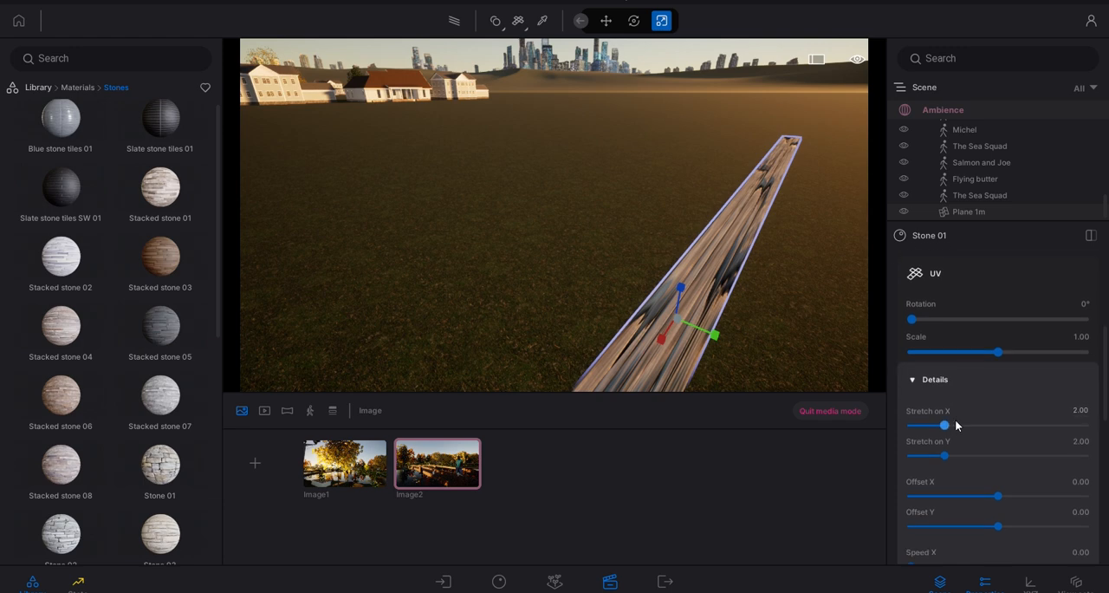
pyautogui.click(925, 379)
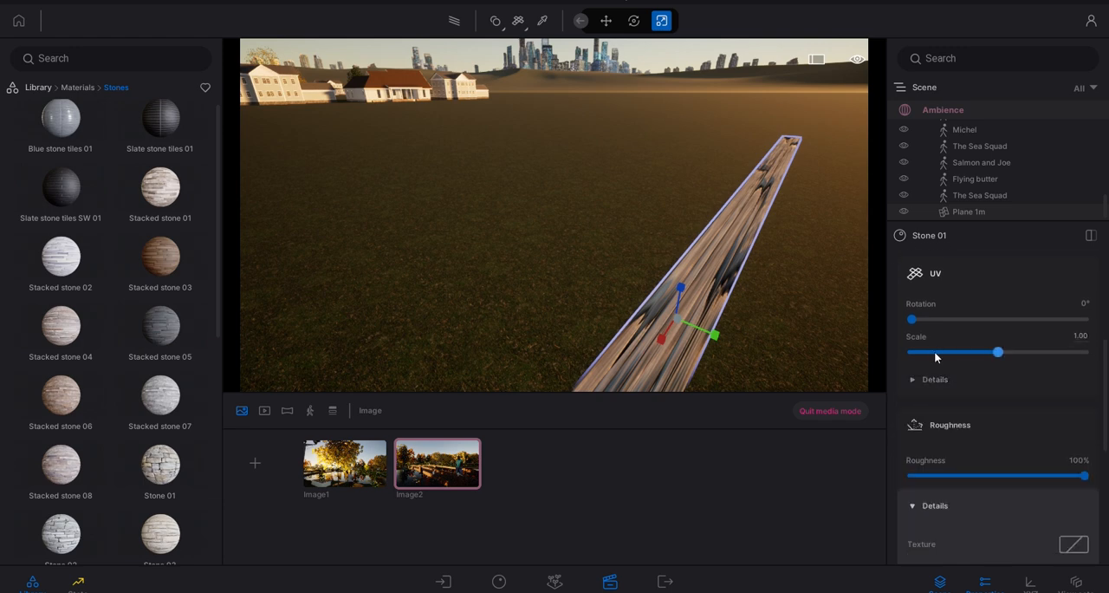
pyautogui.moveTo(934, 351); pyautogui.dragTo(924, 352)
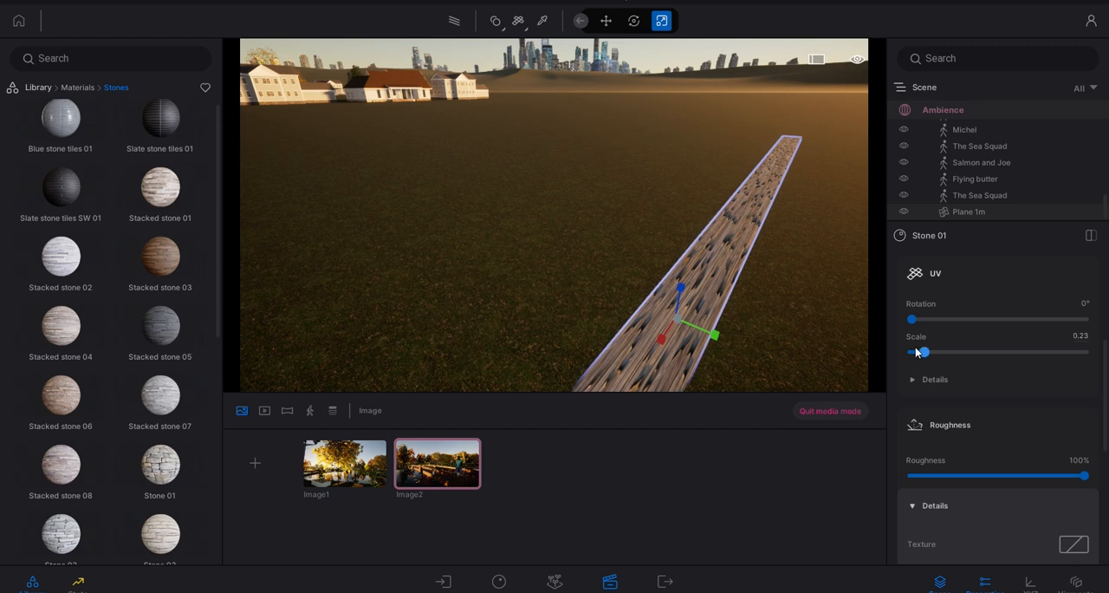
pyautogui.moveTo(924, 351); pyautogui.dragTo(918, 352)
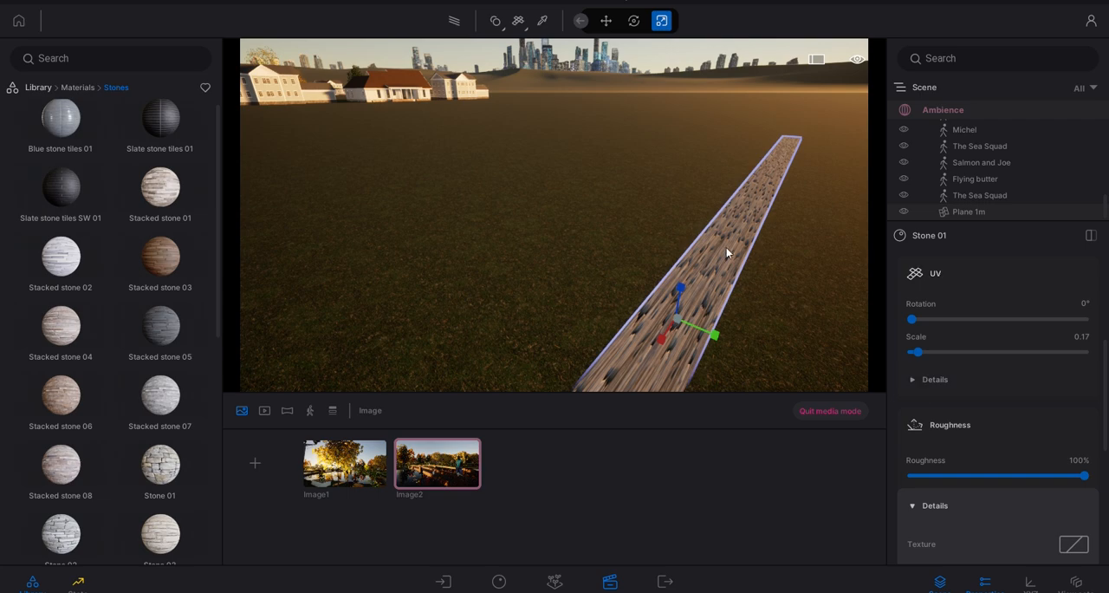
# - Expand the UV details of Stone 01 and examine how the texture is stretched along the path
pyautogui.moveTo(725, 249); pyautogui.dragTo(604, 269, button='right')
pyautogui.moveTo(604, 270); pyautogui.dragTo(605, 279, button='middle')
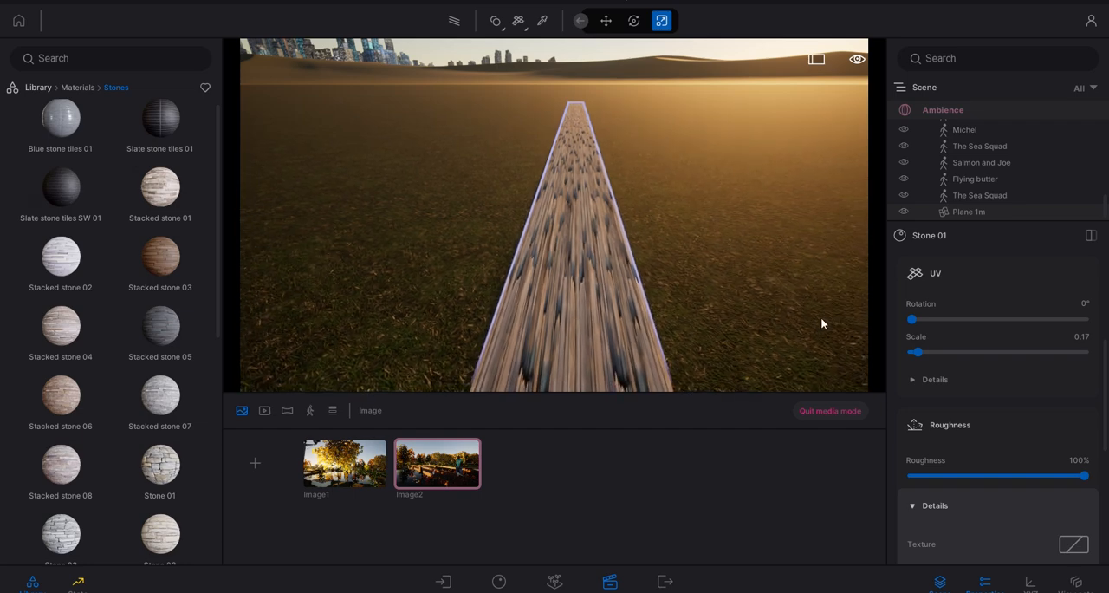
pyautogui.click(918, 373)
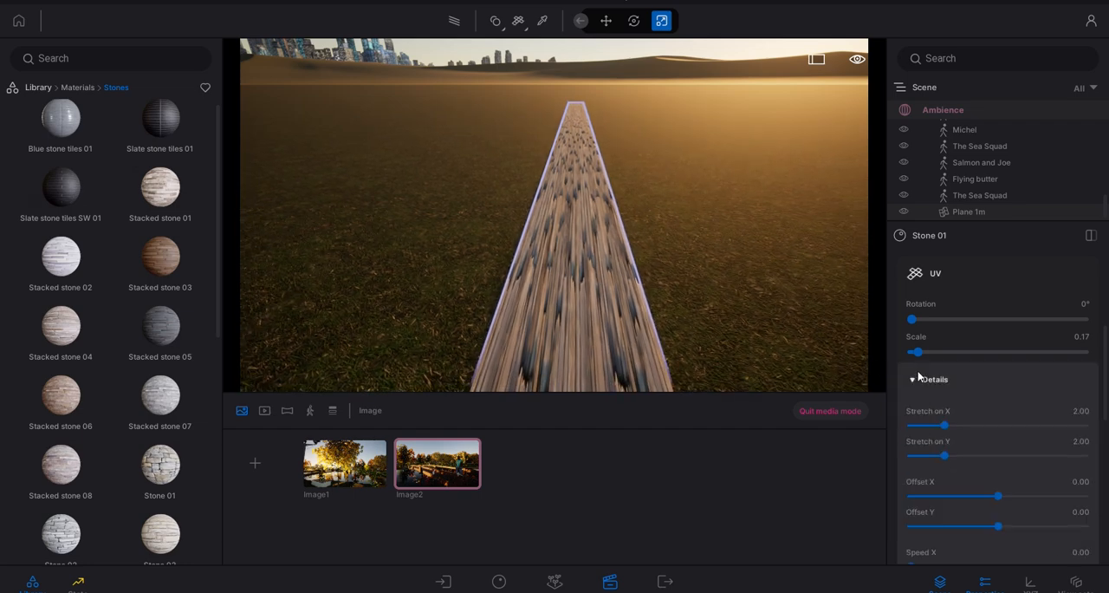
pyautogui.scroll(-1, 956, 416)
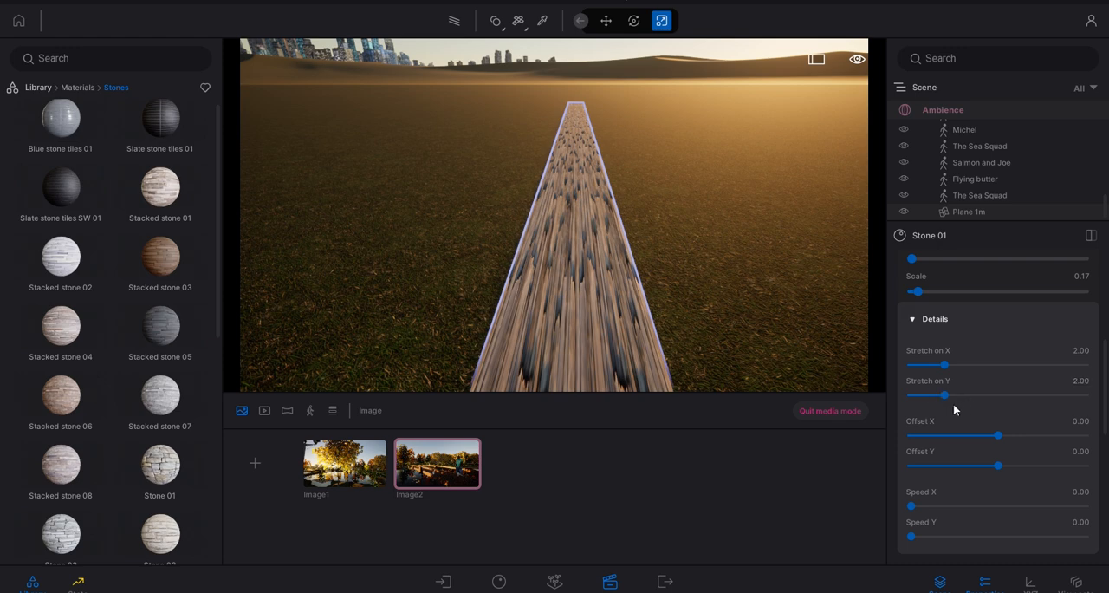
pyautogui.scroll(-3, 643, 280)
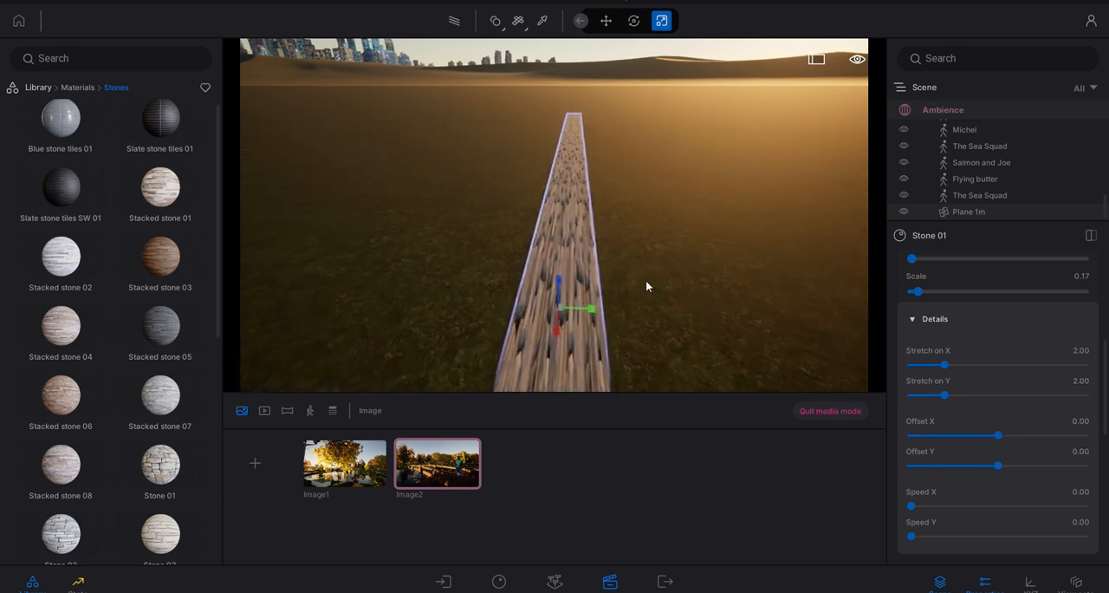
pyautogui.moveTo(727, 333); pyautogui.dragTo(715, 326, button='right')
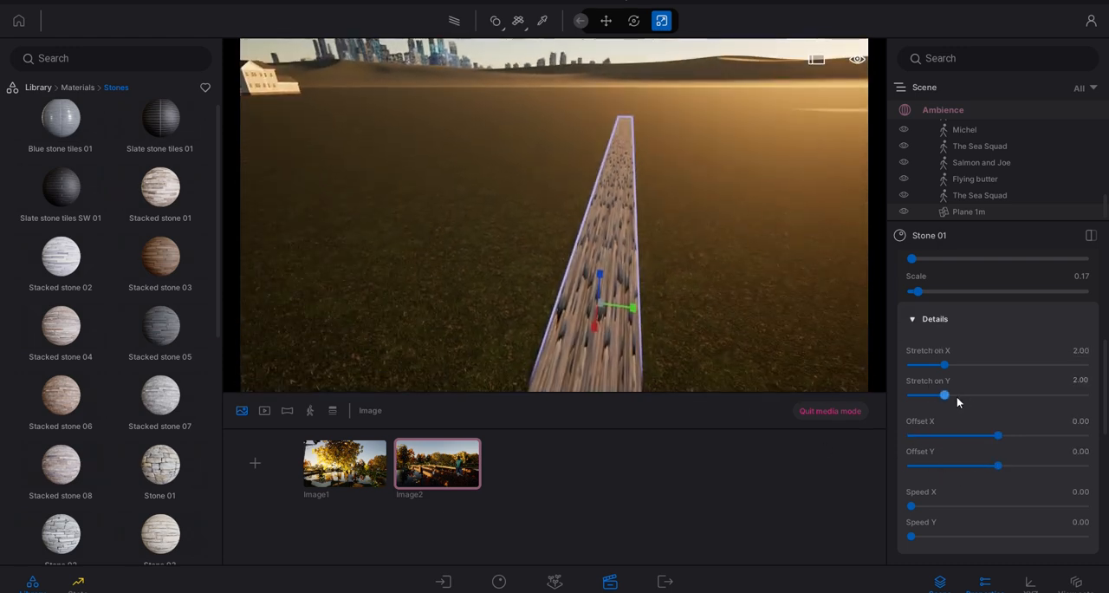
pyautogui.scroll(3, 674, 225)
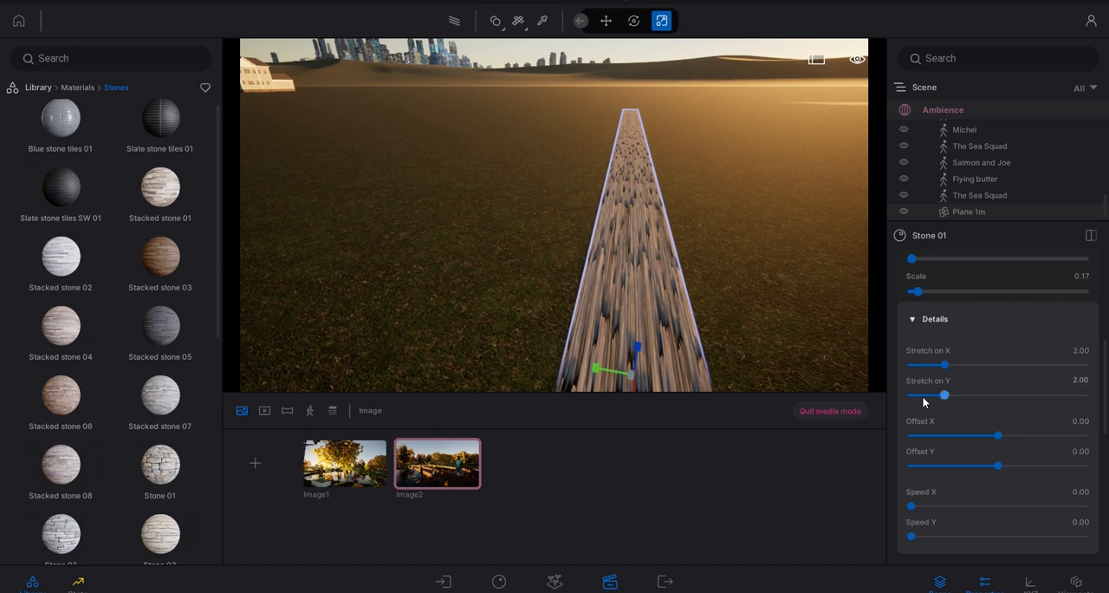
pyautogui.scroll(-3, 622, 267)
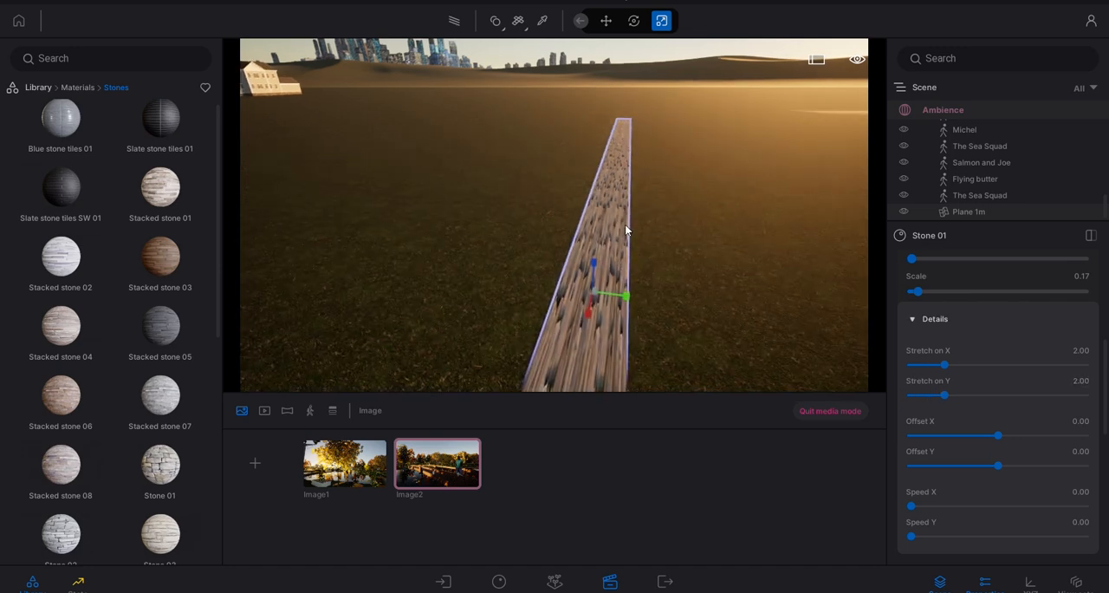
pyautogui.moveTo(644, 231); pyautogui.dragTo(662, 225, button='right')
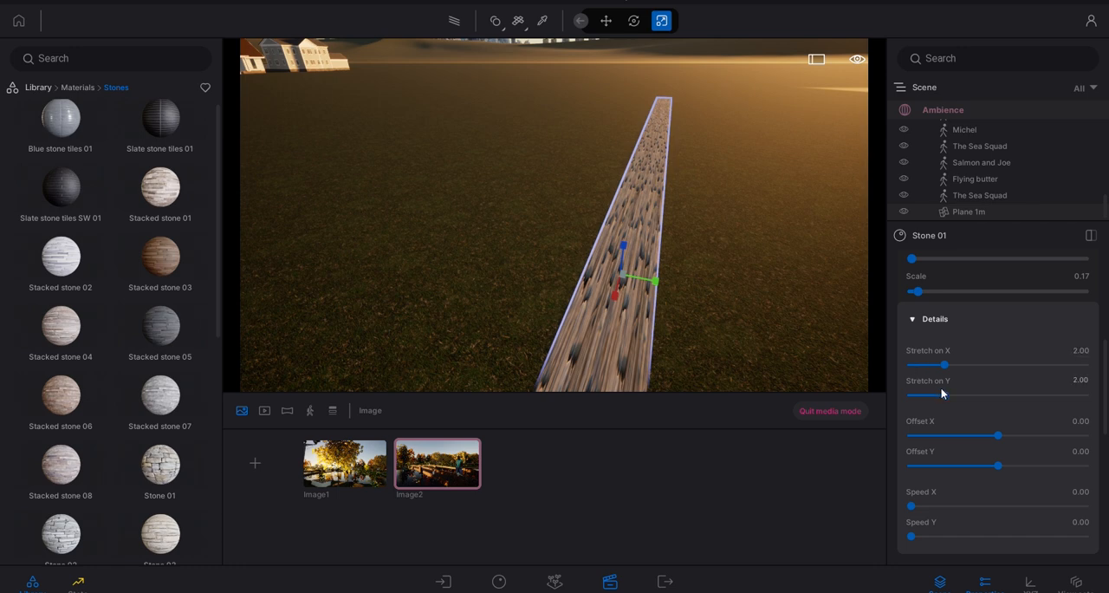
# - Try UV stretch values of 1.18 on X and 10.00 on Y for the Stone 01 material
pyautogui.moveTo(945, 396); pyautogui.dragTo(932, 396)
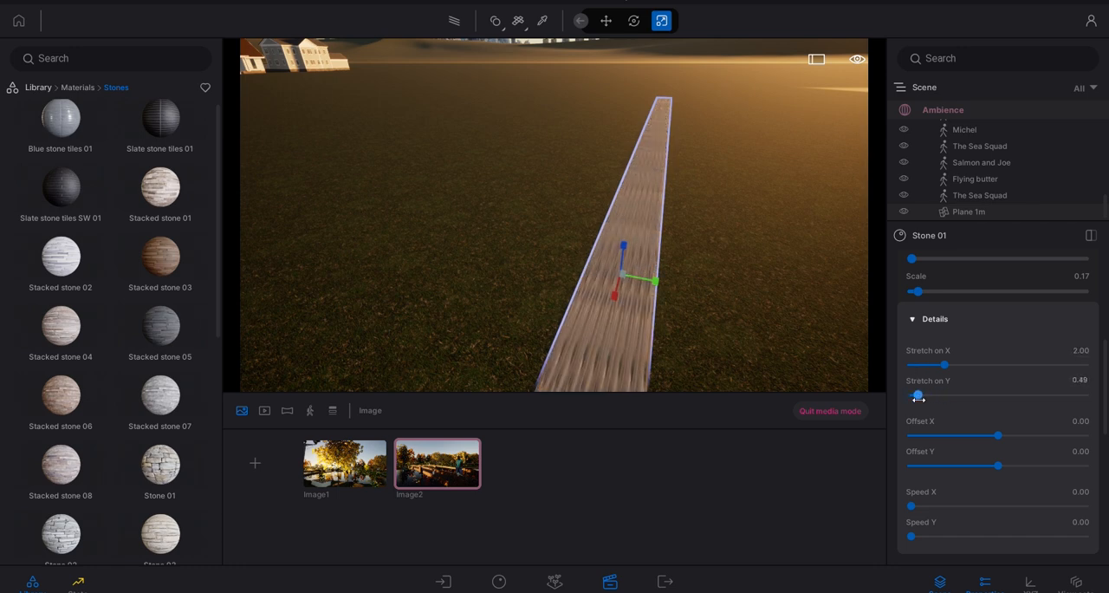
pyautogui.moveTo(963, 397); pyautogui.dragTo(1087, 400)
pyautogui.moveTo(944, 365); pyautogui.dragTo(921, 371)
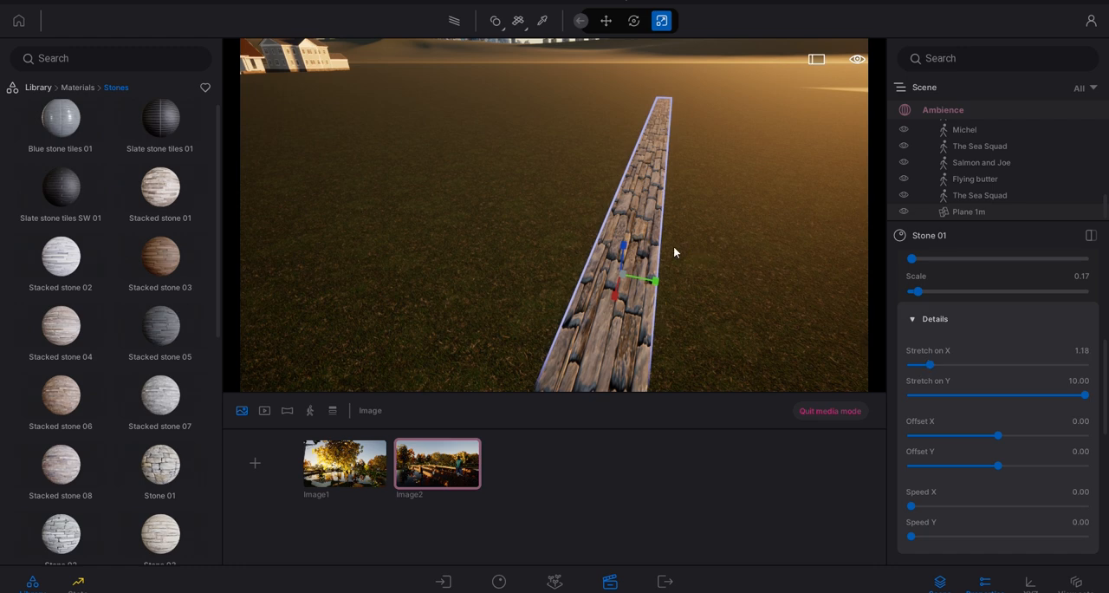
# - Try a UV stretch of 0.10 on X and 3.97 on Y for the Stone 01 material
pyautogui.moveTo(756, 265); pyautogui.dragTo(730, 253, button='right')
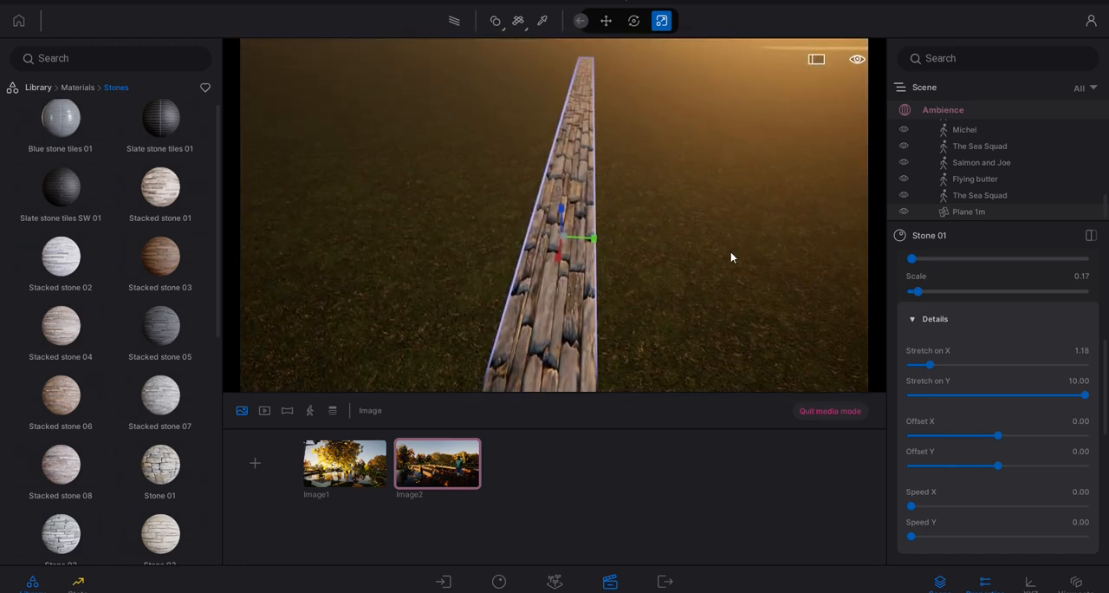
pyautogui.moveTo(1084, 395); pyautogui.dragTo(979, 399)
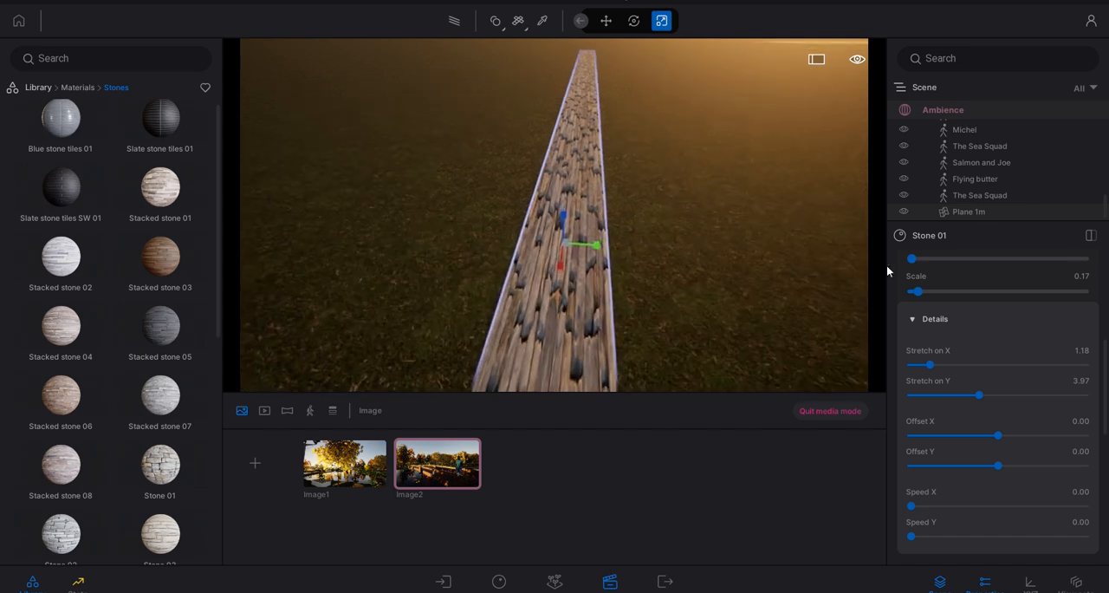
pyautogui.moveTo(930, 365); pyautogui.dragTo(910, 365)
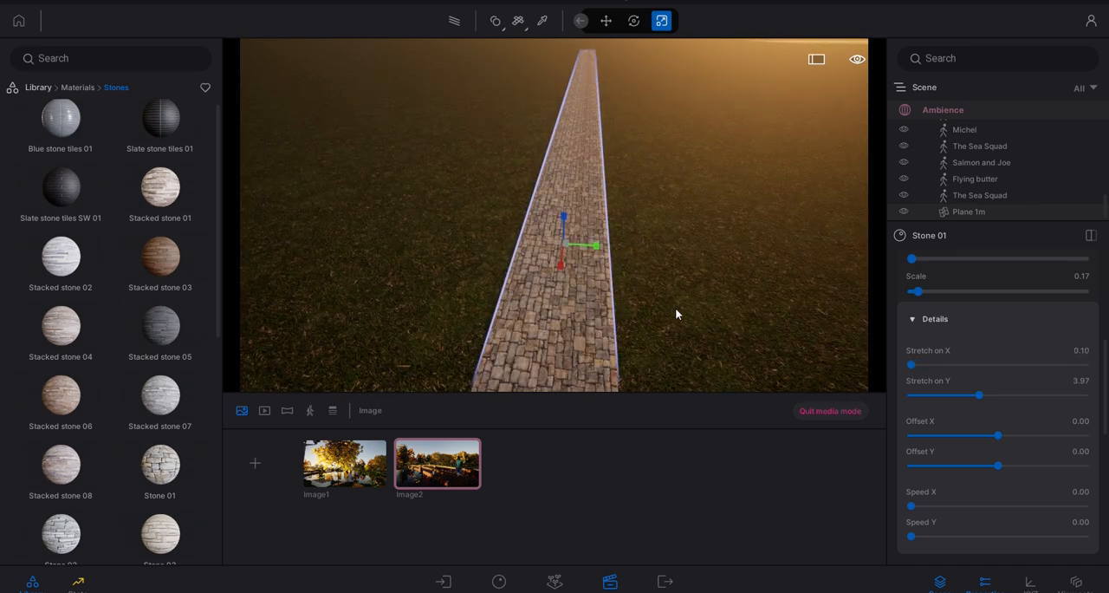
# - Set the Stone 01 UV stretch to 0.35 on X and 7.74 on Y
pyautogui.scroll(5, 580, 214)
pyautogui.moveTo(566, 248); pyautogui.dragTo(640, 268, button='right')
pyautogui.scroll(5, 648, 285)
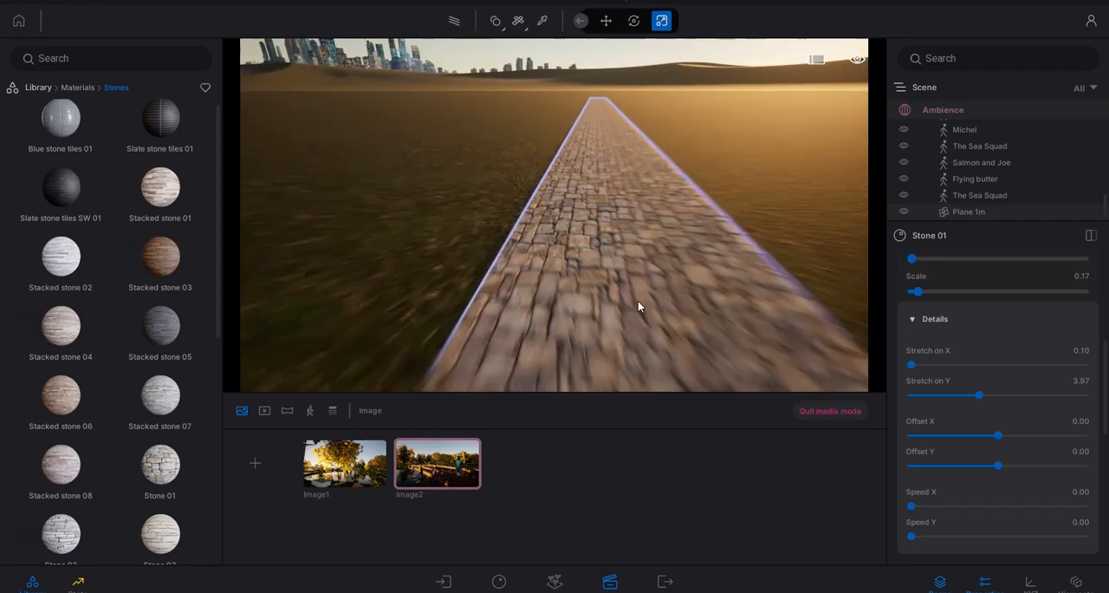
pyautogui.scroll(-3, 638, 300)
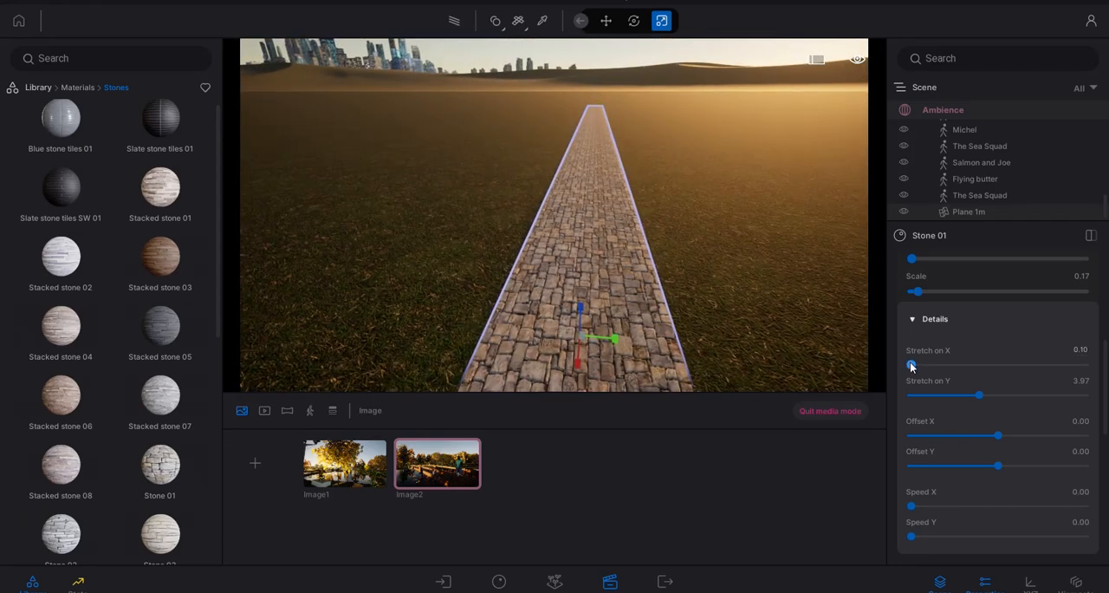
pyautogui.moveTo(911, 365); pyautogui.dragTo(1046, 393)
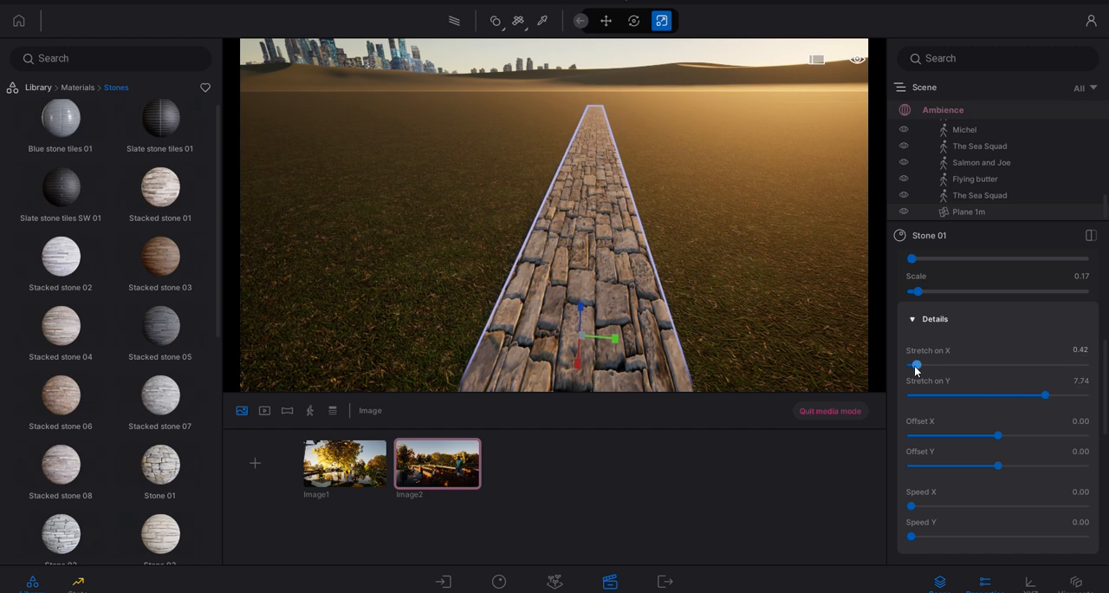
pyautogui.moveTo(916, 367); pyautogui.dragTo(915, 365)
# - Inspect the stone path and its surroundings from several angles and return to the library root
pyautogui.moveTo(741, 319); pyautogui.dragTo(619, 265, button='right')
pyautogui.press('a')
pyautogui.moveTo(560, 200); pyautogui.dragTo(594, 181, button='right')
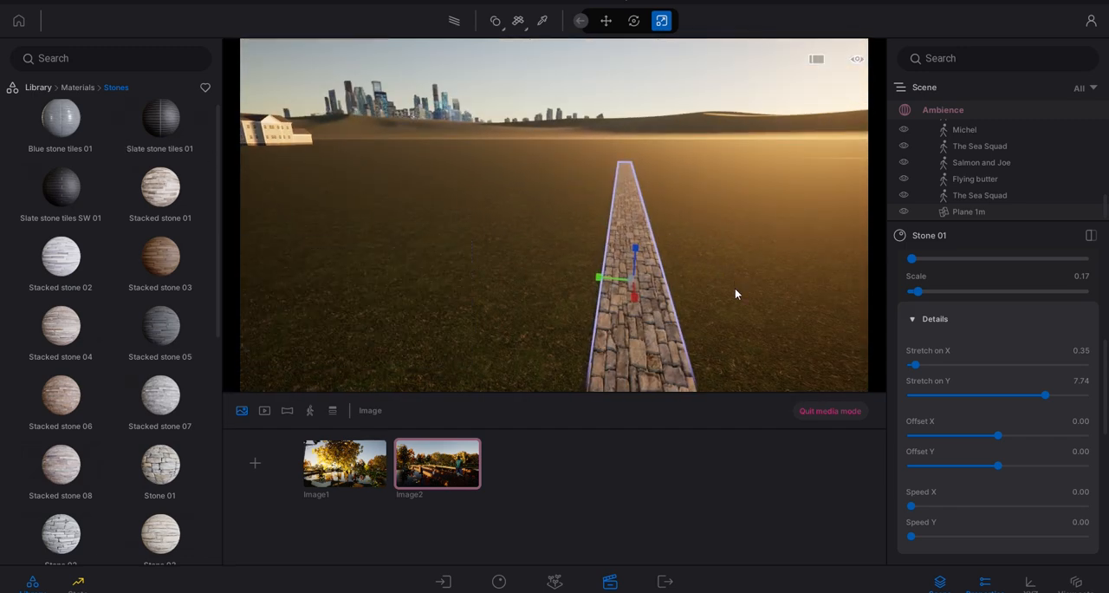
pyautogui.press('w')
pyautogui.moveTo(679, 292); pyautogui.dragTo(522, 266, button='right')
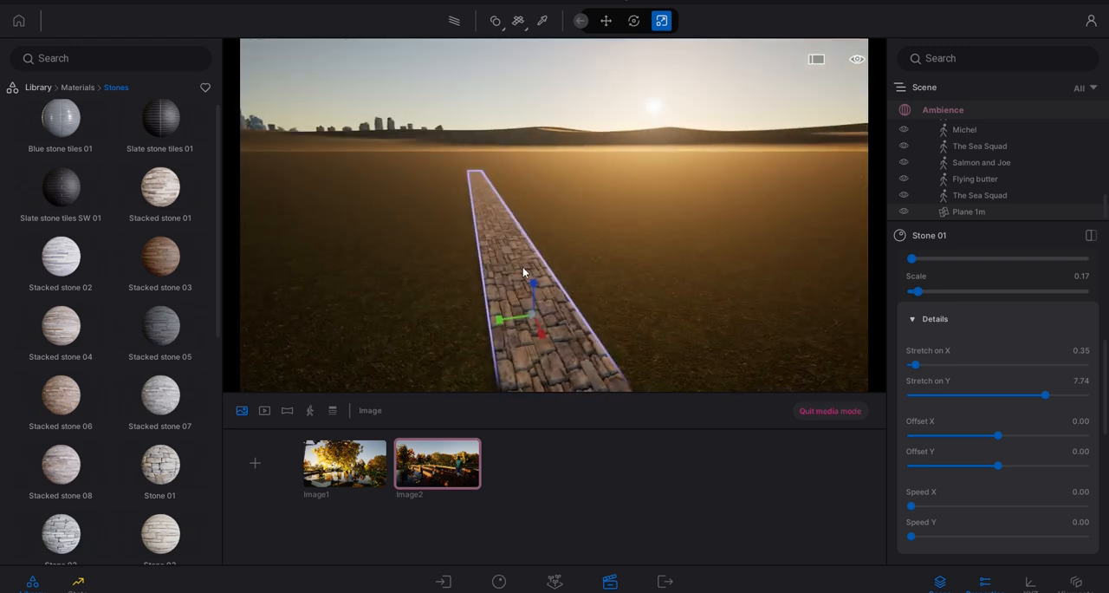
pyautogui.click(38, 88)
pyautogui.moveTo(397, 196); pyautogui.dragTo(521, 200, button='right')
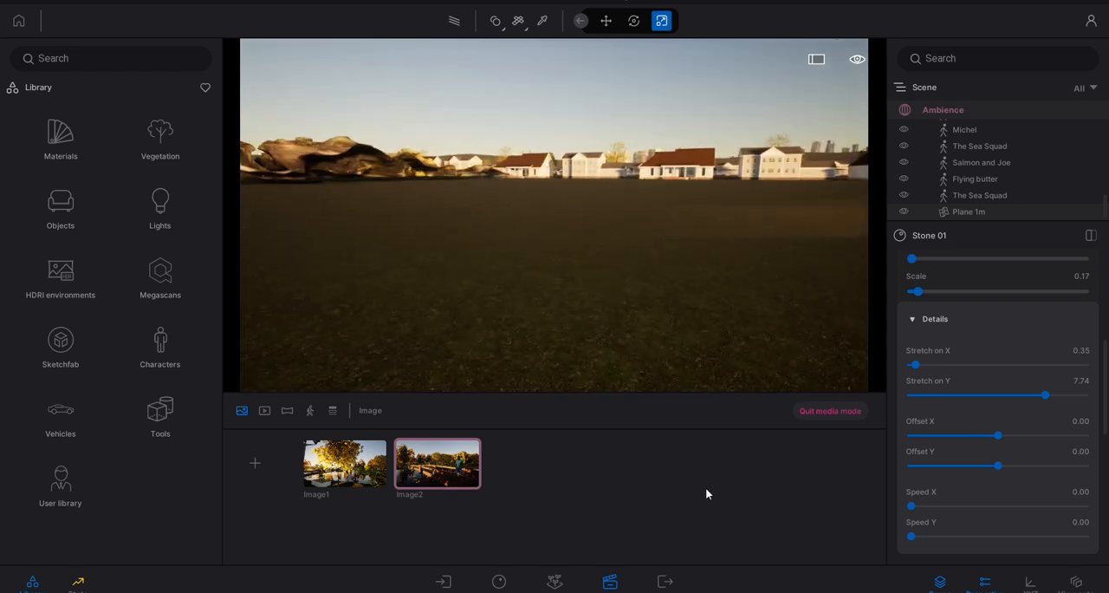
pyautogui.moveTo(516, 319); pyautogui.dragTo(700, 312, button='right')
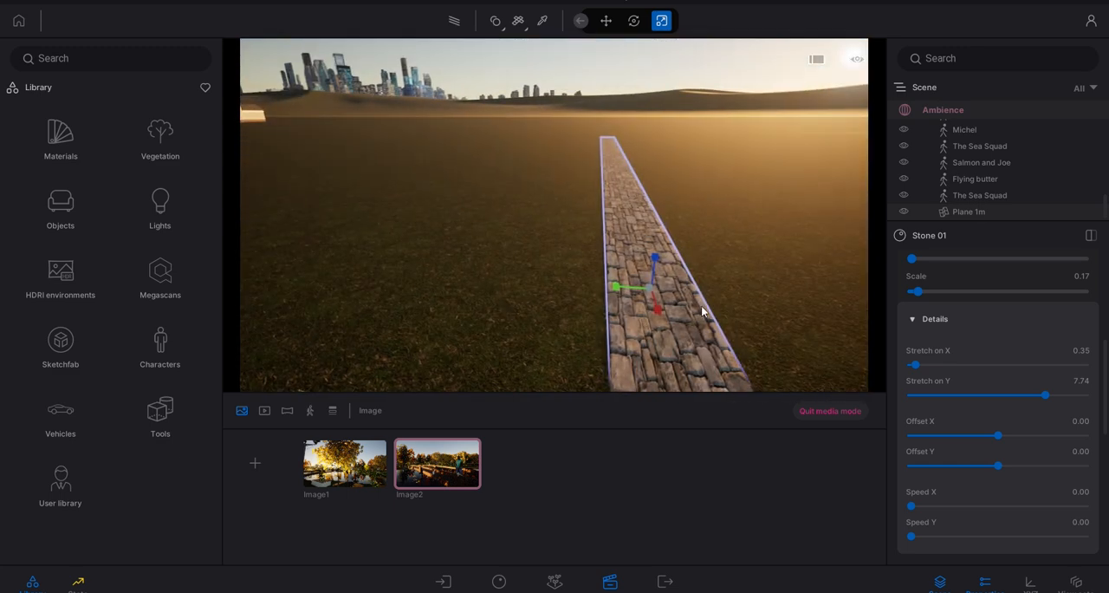
# - Delete the stone path plane from the scene
pyautogui.click(702, 312)
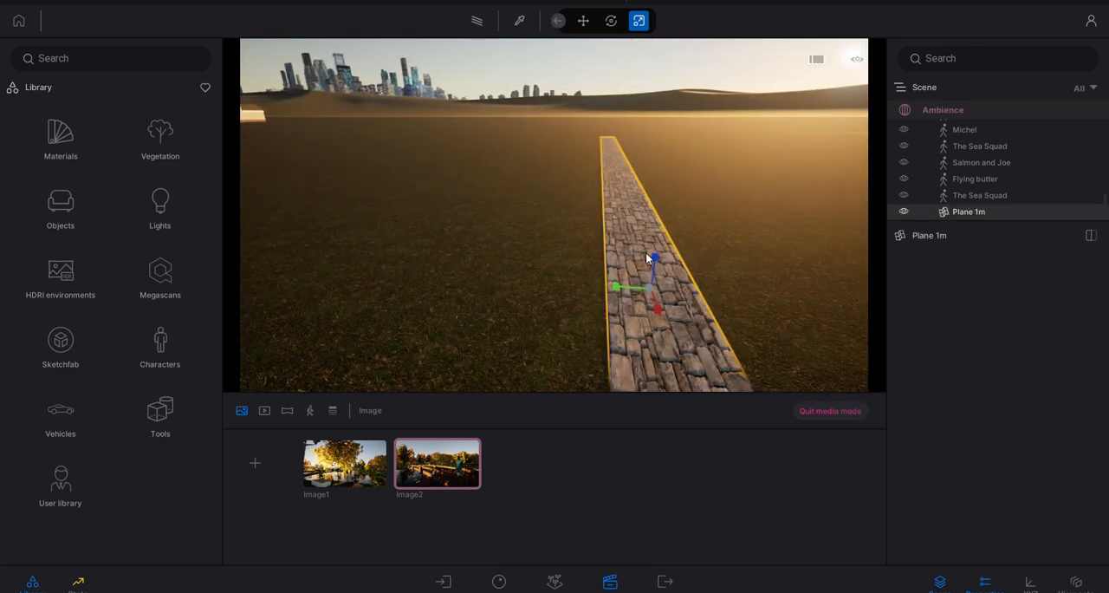
pyautogui.press('Delete')
# - Select the painted vegetation beneath the park's orange and yellow trees and frame it for a closer look
pyautogui.moveTo(543, 304)
pyautogui.mouseDown(button='right')
pyautogui.moveTo(705, 255)
pyautogui.moveTo(739, 260)
pyautogui.moveTo(694, 262)
pyautogui.moveTo(616, 224)
pyautogui.moveTo(510, 253)
pyautogui.mouseUp(button='right')
pyautogui.press('w')
pyautogui.press('e')
pyautogui.press('e')
pyautogui.click(507, 256)
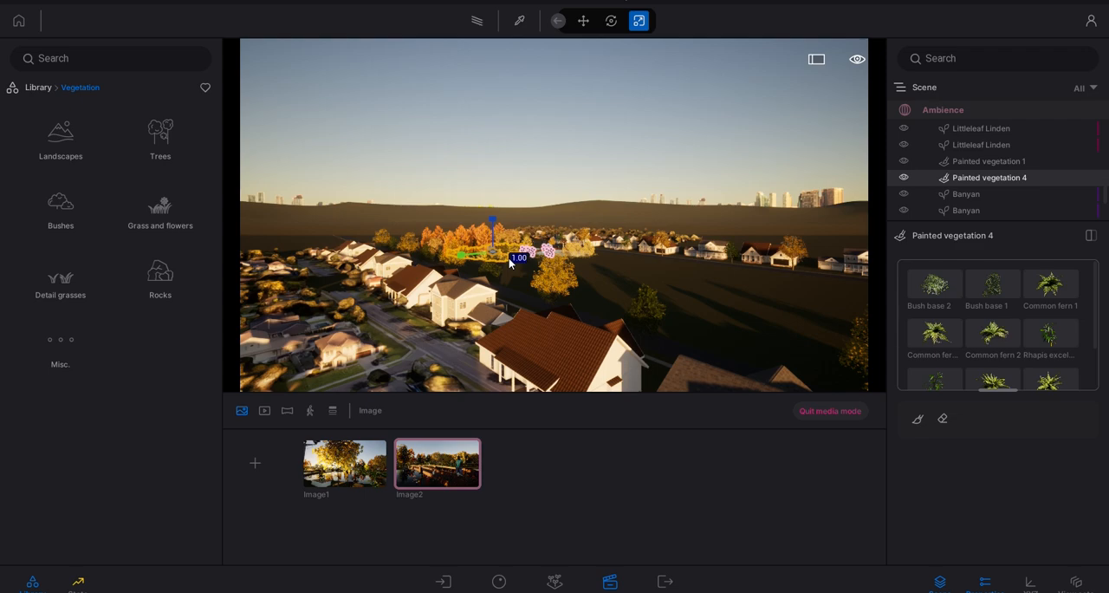
pyautogui.press('f')
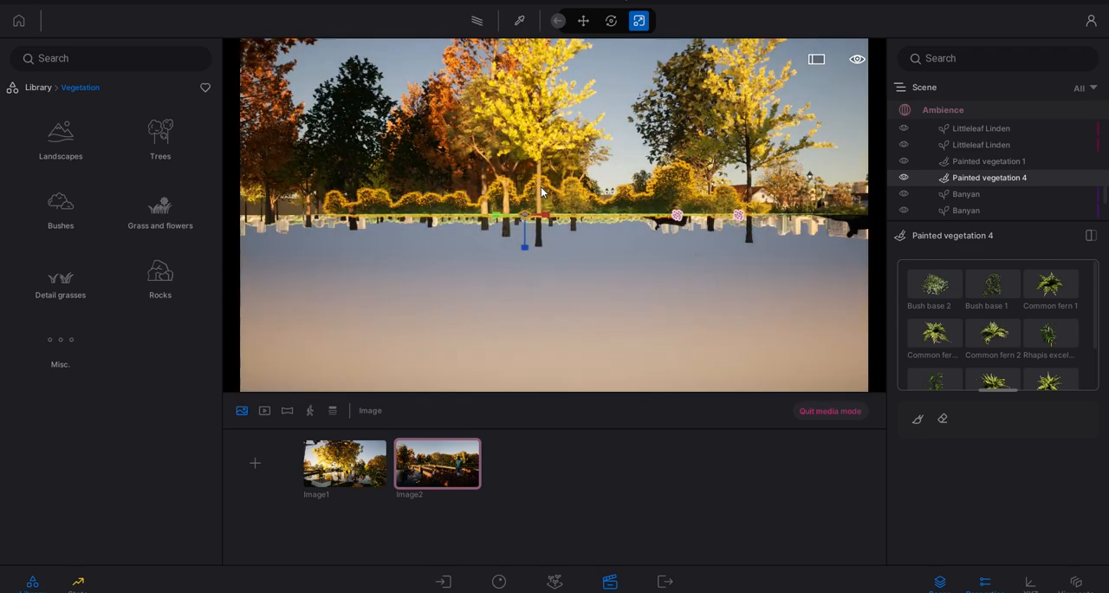
pyautogui.moveTo(537, 182); pyautogui.dragTo(562, 197, button='right')
pyautogui.press('a')
pyautogui.press('e')
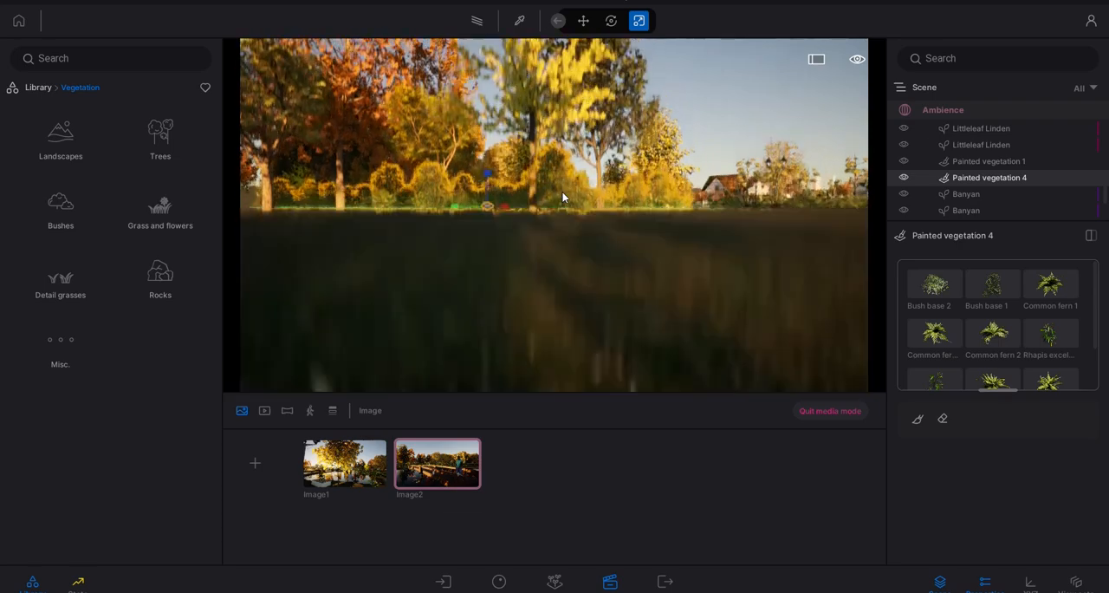
# - Clear the vegetation selection and open Populate with foliage painting, facing the open lawn beside the pond
pyautogui.click(708, 109)
pyautogui.press('d')
pyautogui.press('w')
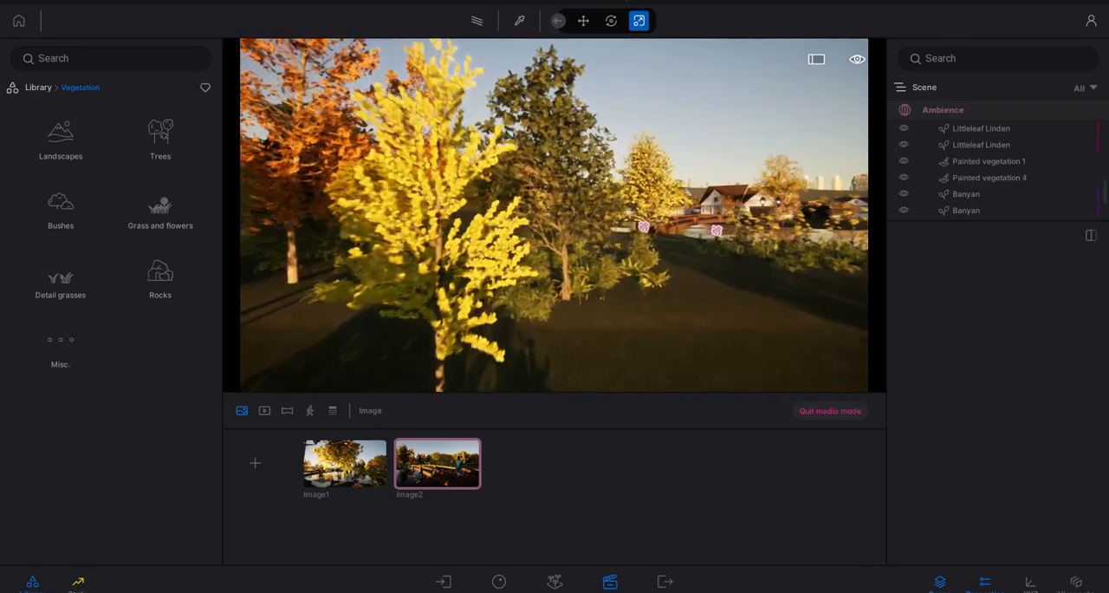
pyautogui.moveTo(698, 182)
pyautogui.mouseDown(button='right')
pyautogui.moveTo(657, 185)
pyautogui.moveTo(677, 159)
pyautogui.moveTo(559, 190)
pyautogui.mouseUp(button='right')
pyautogui.press('w')
pyautogui.press('d')
pyautogui.press('d')
pyautogui.press('a')
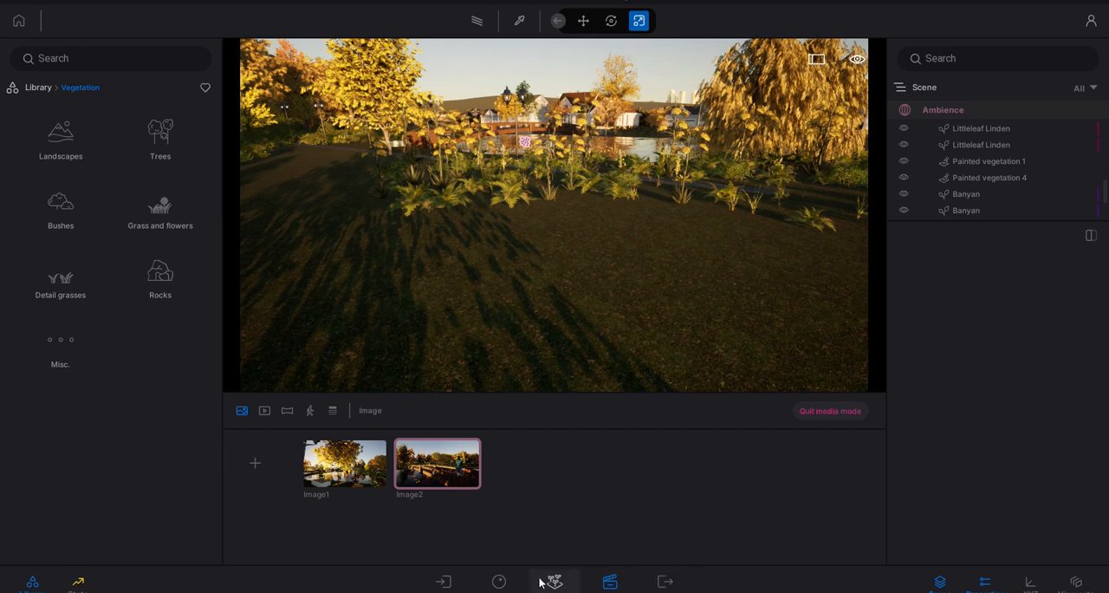
pyautogui.click(544, 580)
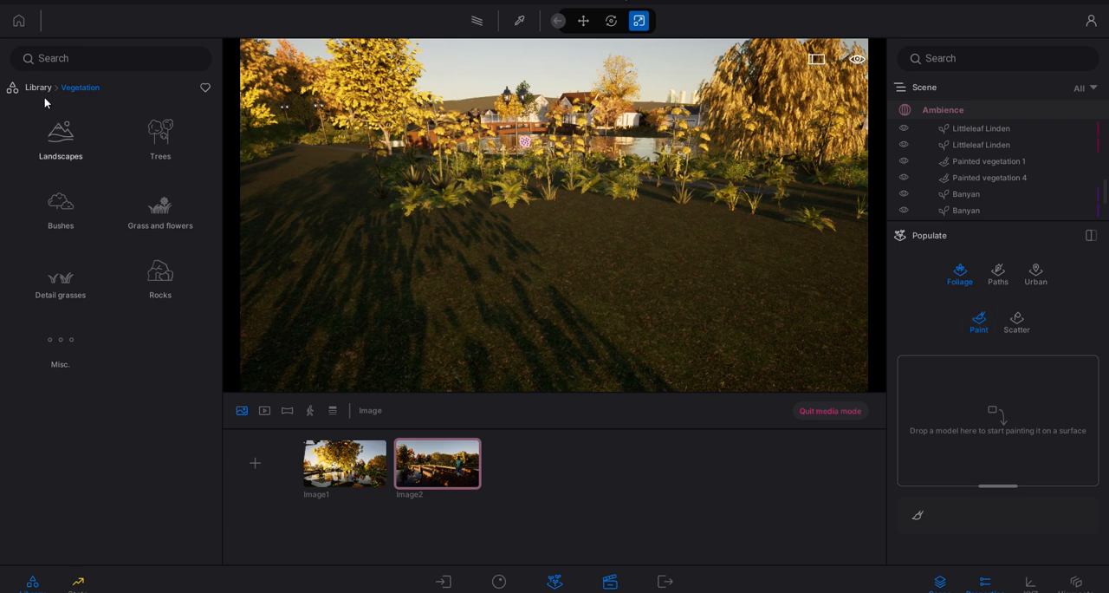
# - Add the Littleleaf Linden, Balsam poplar and Amur cork tree to the foliage painting set
pyautogui.click(156, 135)
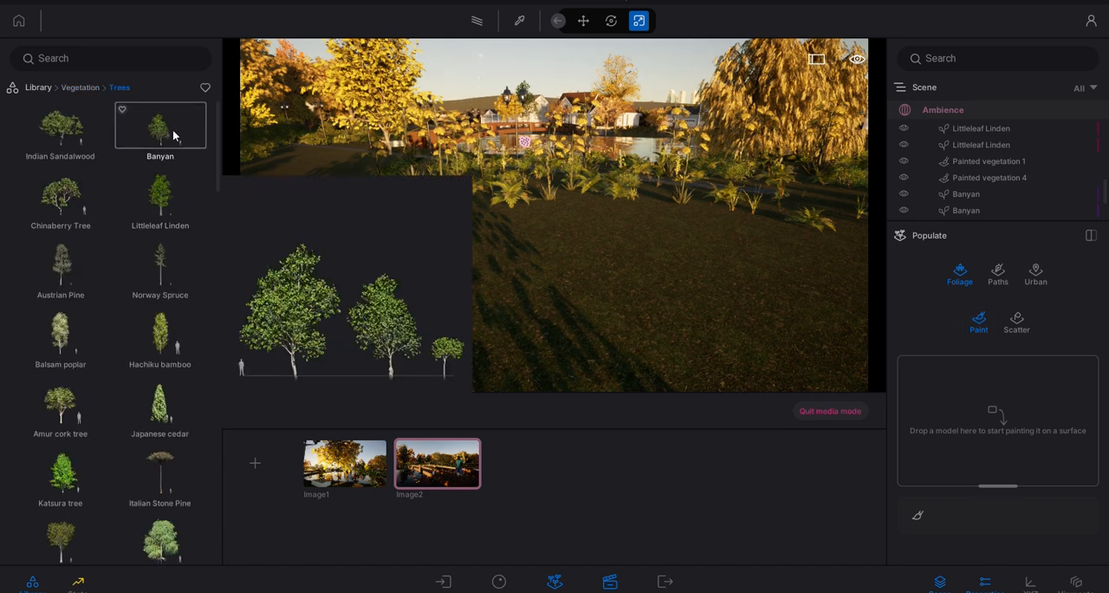
pyautogui.moveTo(532, 244); pyautogui.dragTo(988, 398)
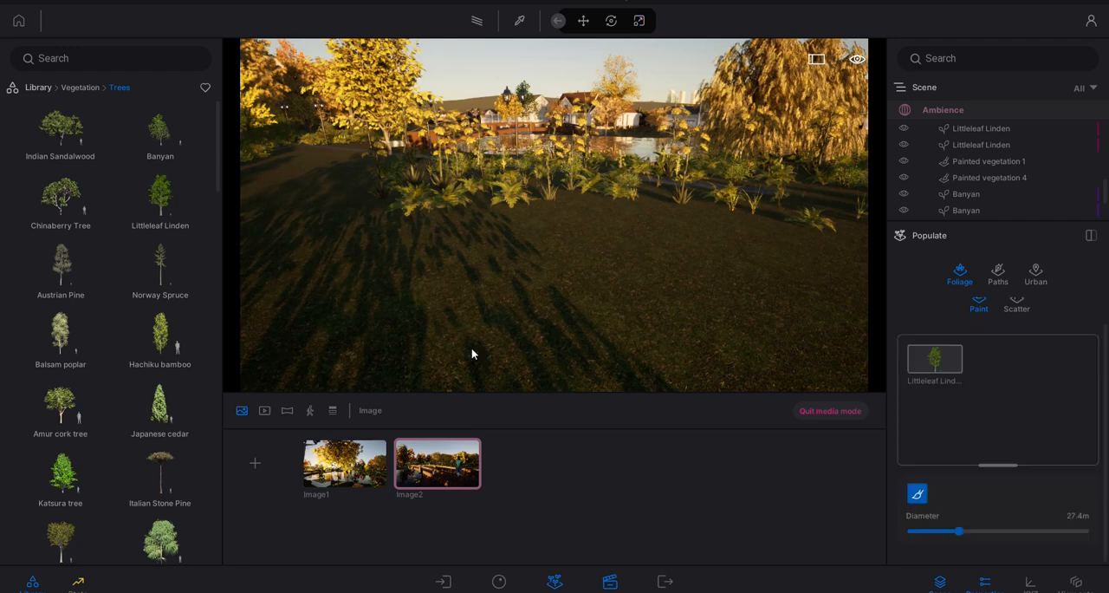
pyautogui.moveTo(73, 329); pyautogui.dragTo(904, 433)
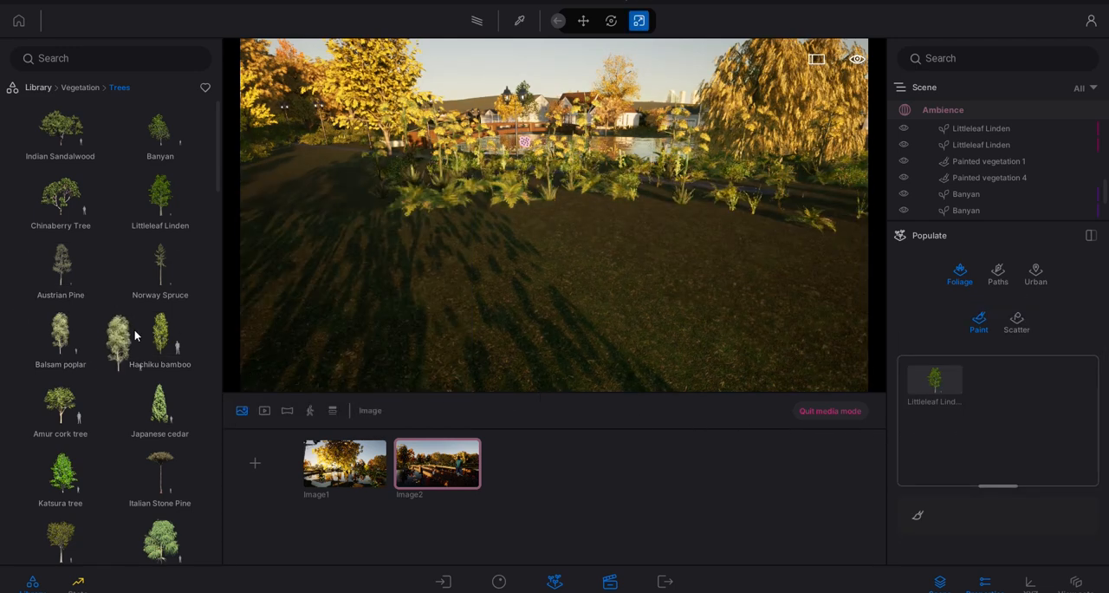
pyautogui.moveTo(674, 422); pyautogui.dragTo(910, 408)
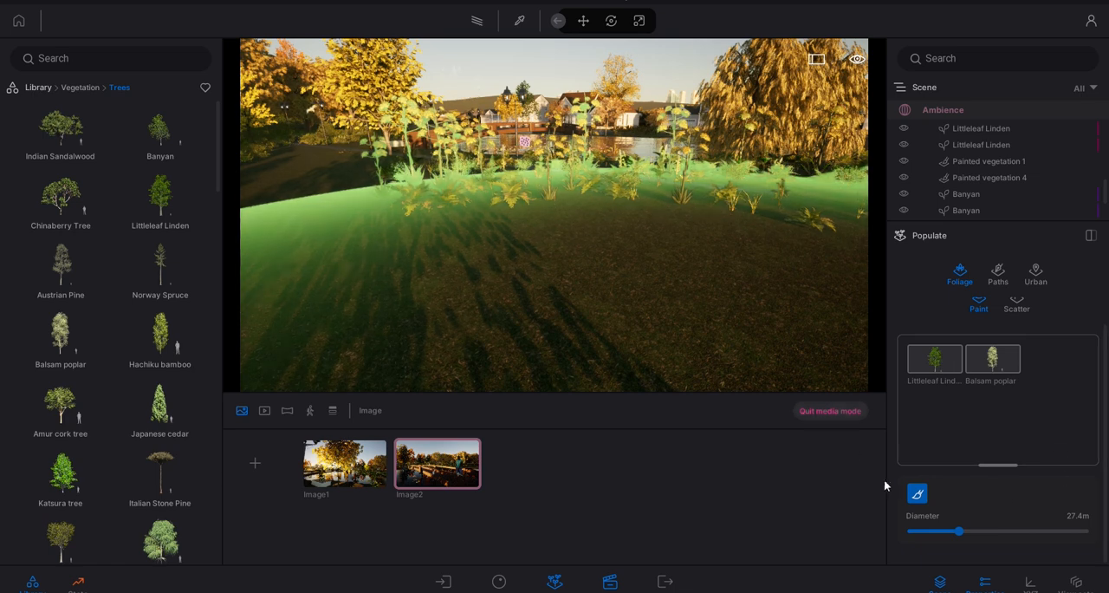
pyautogui.moveTo(60, 403)
pyautogui.mouseDown()
pyautogui.moveTo(1032, 402)
pyautogui.moveTo(1078, 413)
pyautogui.mouseUp()
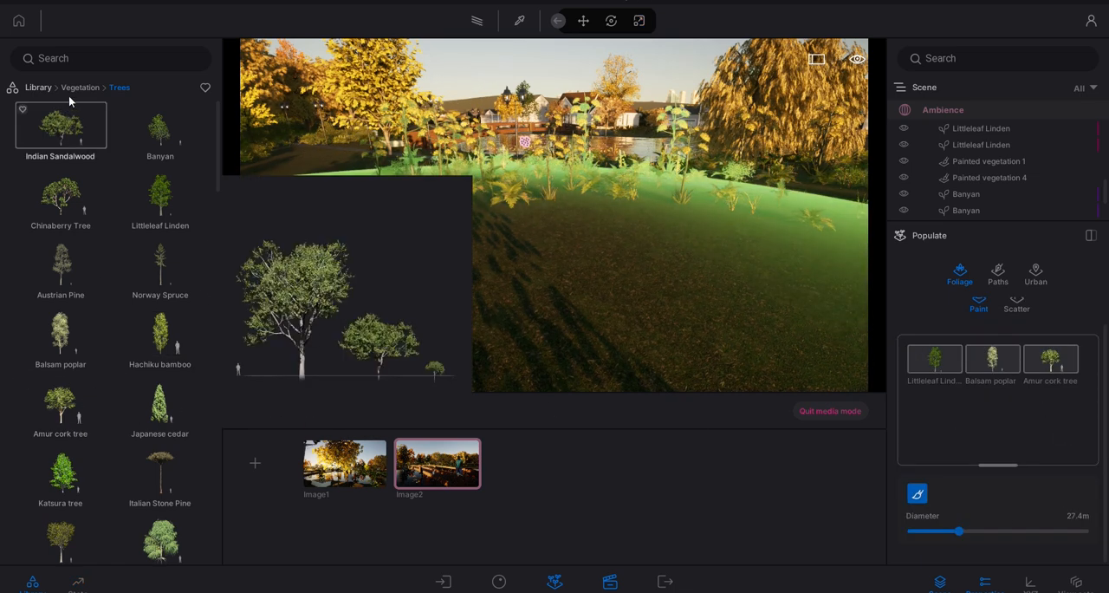
# - Add the bushes Bush base 2, Tropical palm 1, Common fern 3 and Rhapis excelsa 1 to the foliage painting set
pyautogui.click(80, 87)
pyautogui.click(66, 208)
pyautogui.moveTo(92, 195)
pyautogui.mouseDown()
pyautogui.moveTo(547, 251)
pyautogui.moveTo(1012, 421)
pyautogui.mouseUp()
pyautogui.moveTo(160, 197); pyautogui.dragTo(953, 419)
pyautogui.moveTo(46, 414)
pyautogui.mouseDown()
pyautogui.moveTo(1032, 416)
pyautogui.moveTo(1041, 428)
pyautogui.mouseUp()
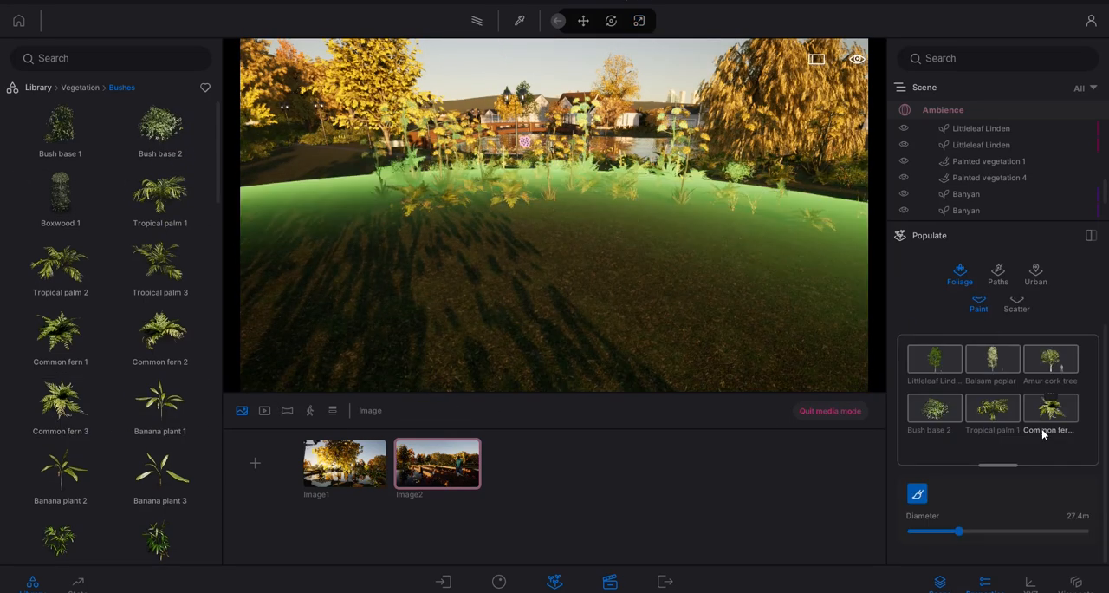
pyautogui.scroll(-2, 52, 472)
pyautogui.moveTo(35, 468)
pyautogui.mouseDown()
pyautogui.moveTo(426, 402)
pyautogui.moveTo(887, 453)
pyautogui.moveTo(964, 446)
pyautogui.mouseUp()
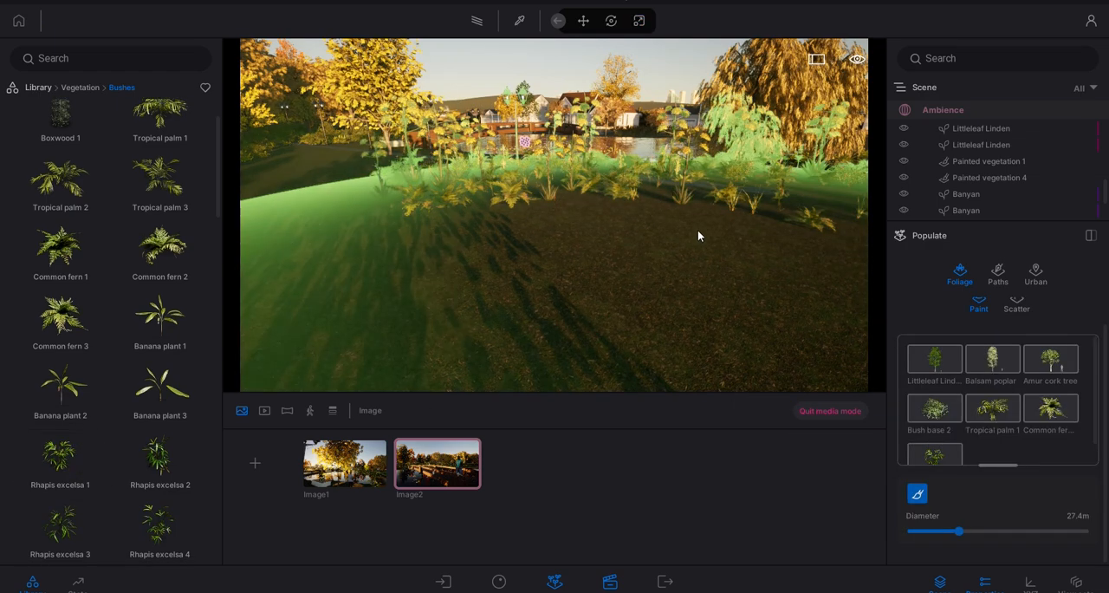
# - Set the brush diameter to 22.3 m and paint the tree and bush mix onto the open ground beside the pond
pyautogui.scroll(-3, 577, 234)
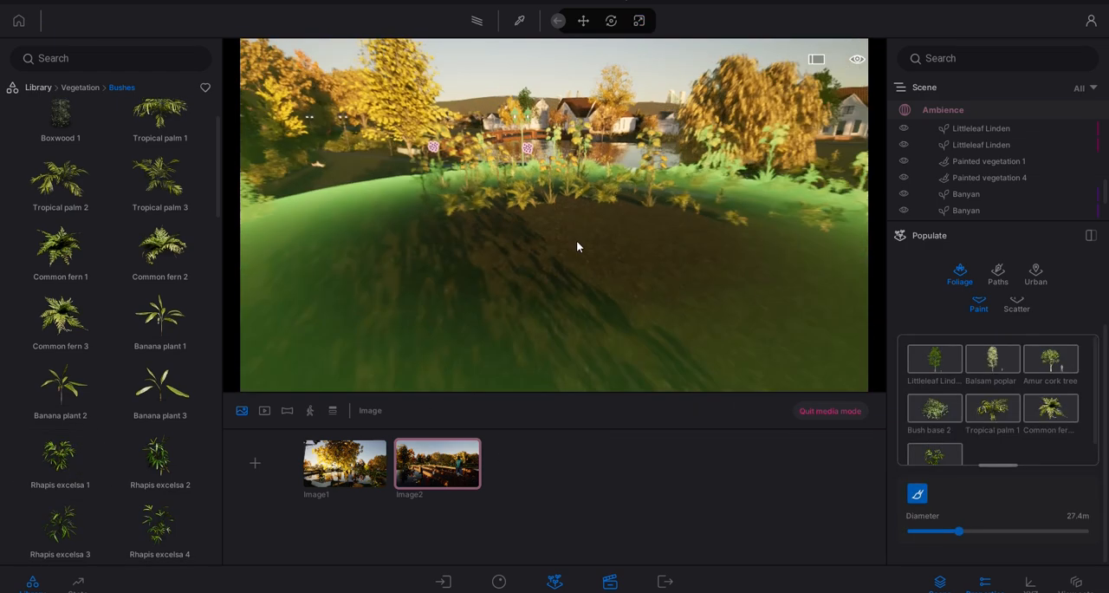
pyautogui.moveTo(574, 238); pyautogui.dragTo(563, 228, button='right')
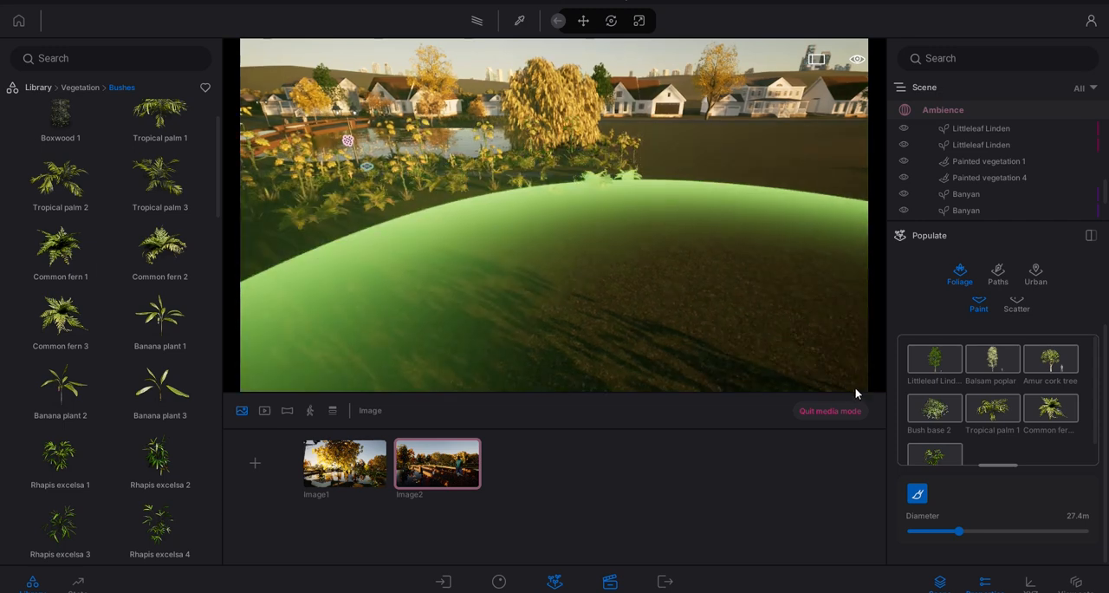
pyautogui.scroll(-3, 638, 310)
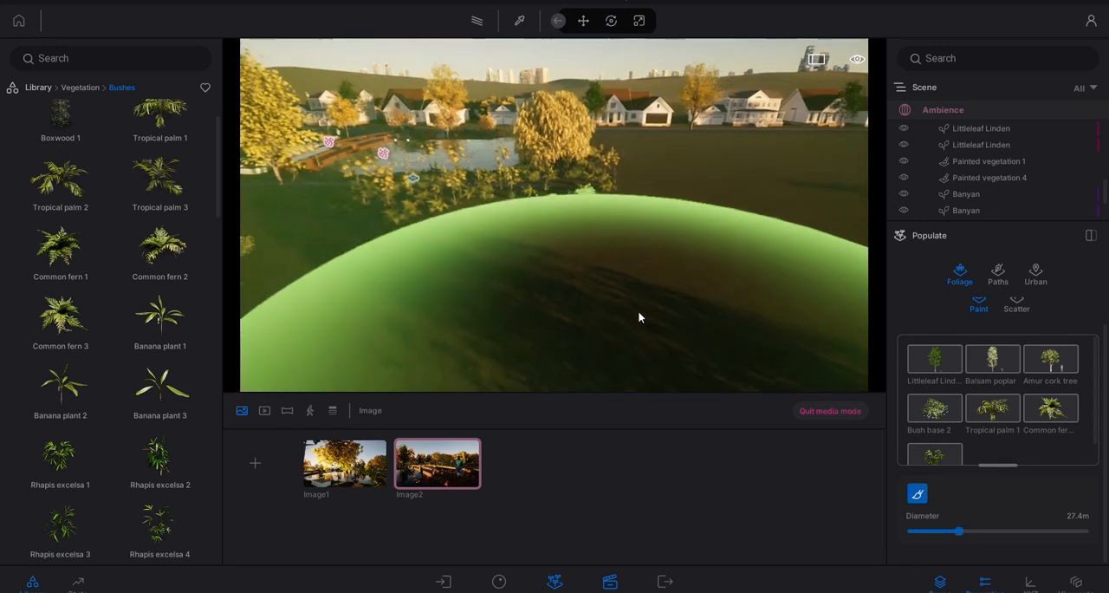
pyautogui.moveTo(637, 310)
pyautogui.mouseDown(button='right')
pyautogui.moveTo(694, 312)
pyautogui.moveTo(666, 305)
pyautogui.mouseUp(button='right')
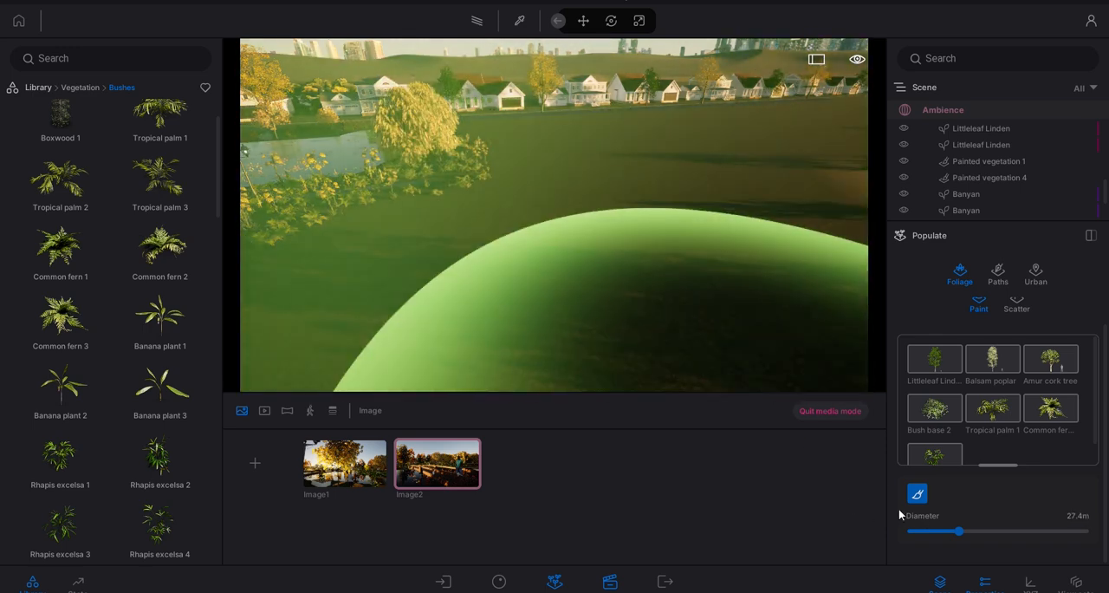
pyautogui.moveTo(930, 533)
pyautogui.mouseDown()
pyautogui.moveTo(916, 531)
pyautogui.moveTo(962, 530)
pyautogui.moveTo(951, 531)
pyautogui.mouseUp()
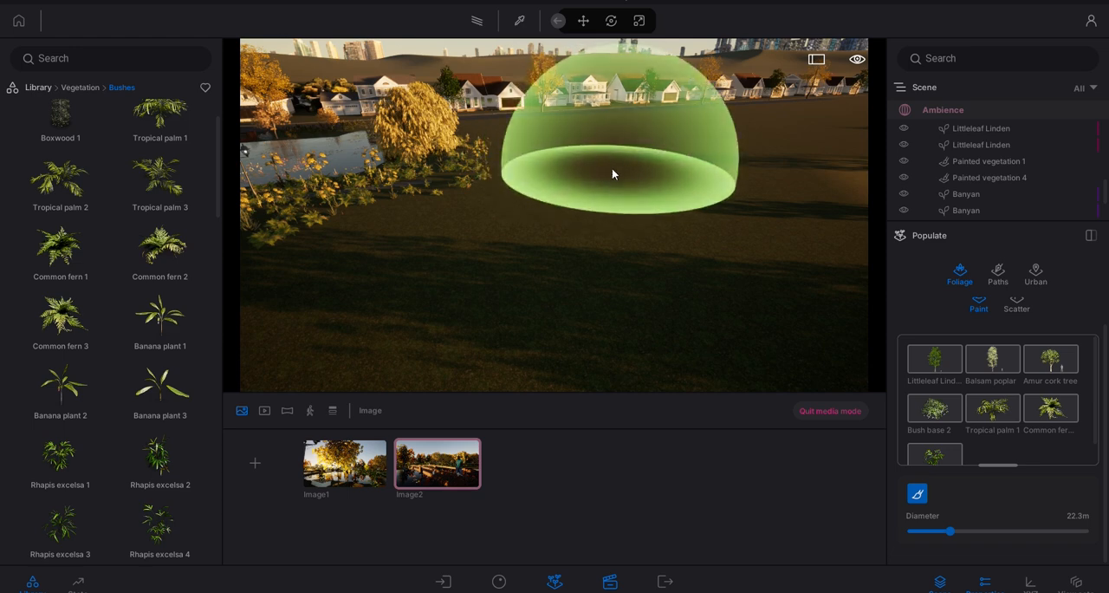
pyautogui.click(612, 170)
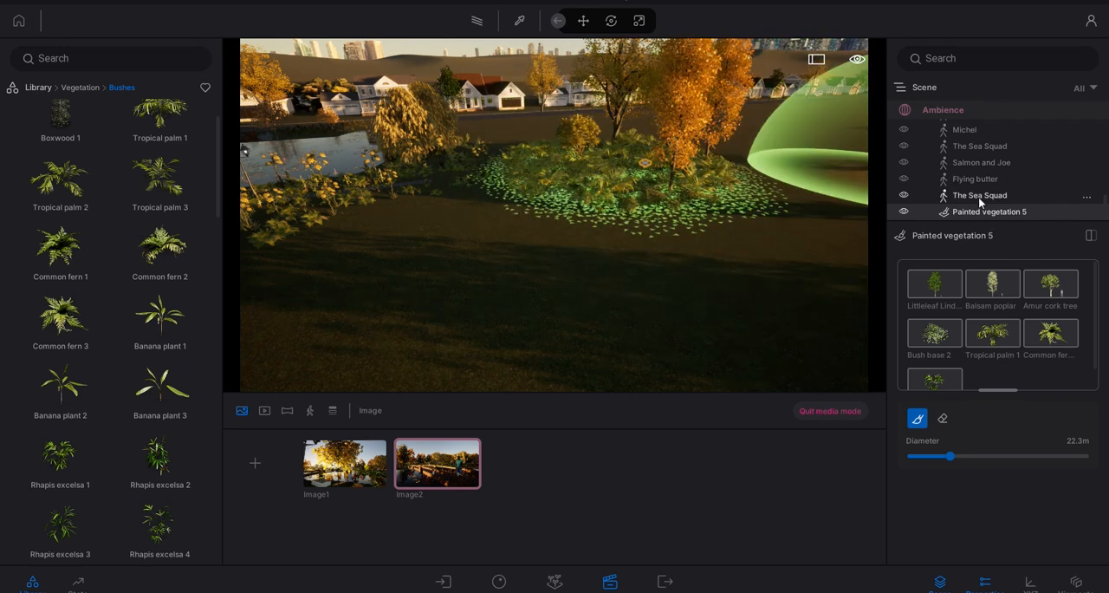
# - Review the scene graph options for the newly painted vegetation, then inspect the planted patch from different angles
pyautogui.click(1088, 218)
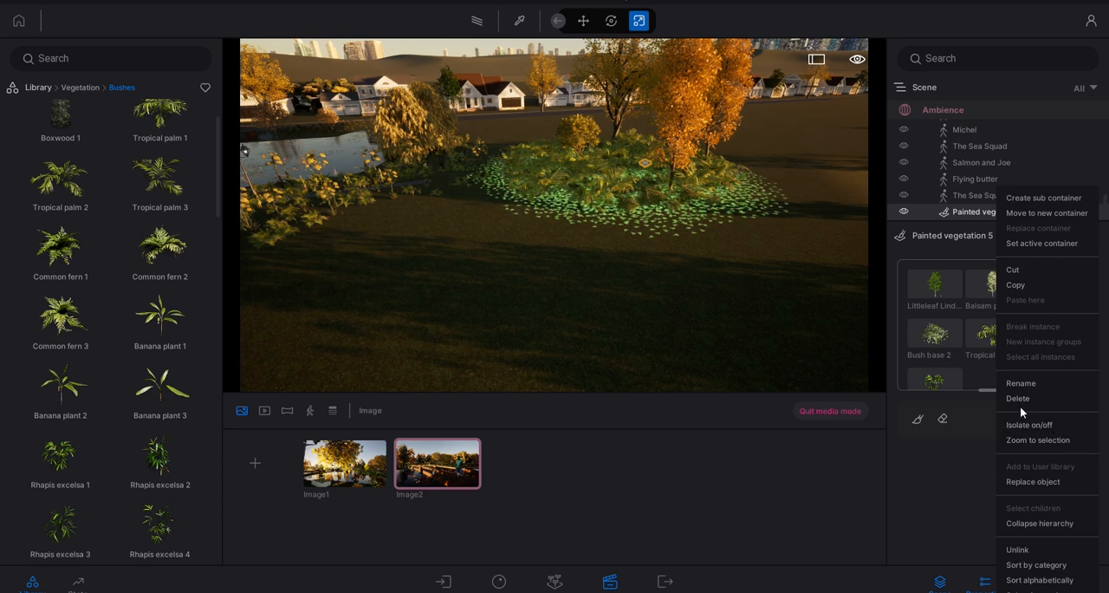
pyautogui.click(954, 222)
pyautogui.moveTo(476, 237); pyautogui.dragTo(558, 258, button='right')
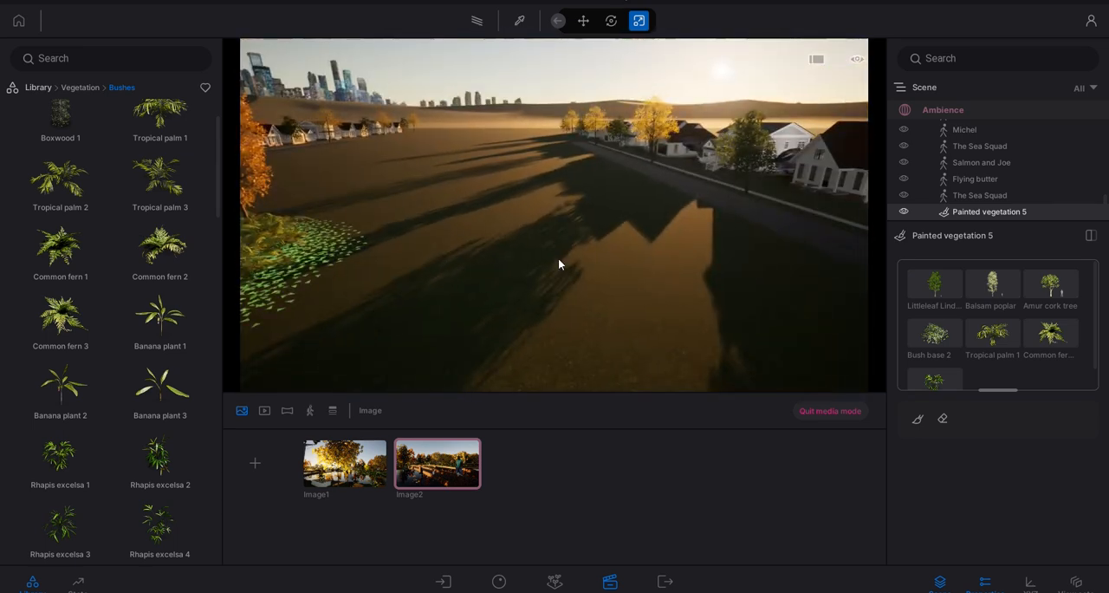
pyautogui.moveTo(536, 225)
pyautogui.mouseDown(button='right')
pyautogui.moveTo(614, 237)
pyautogui.moveTo(604, 245)
pyautogui.mouseUp(button='right')
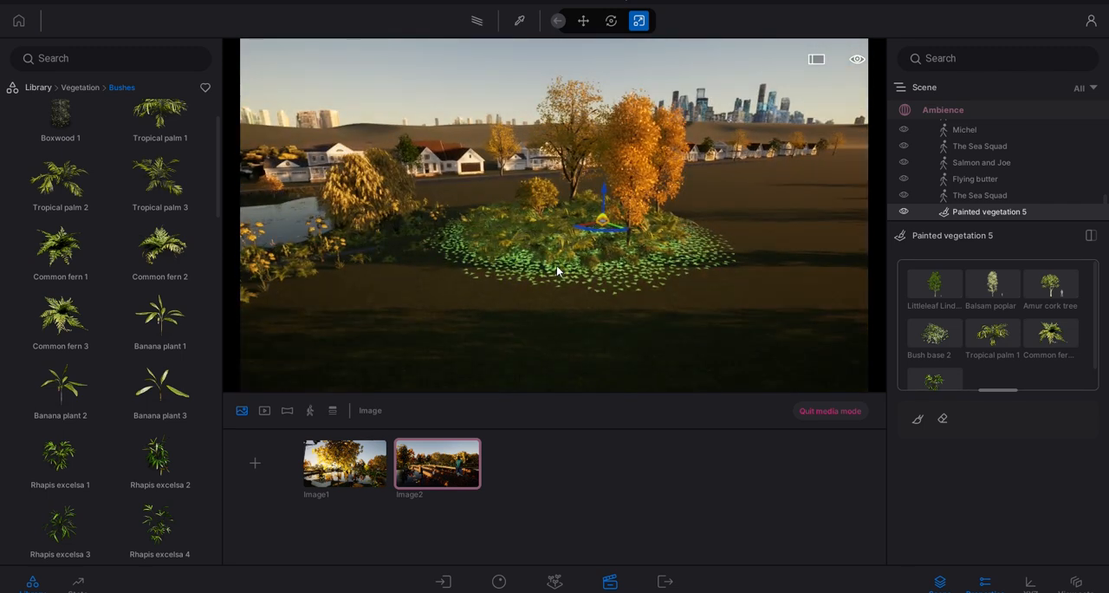